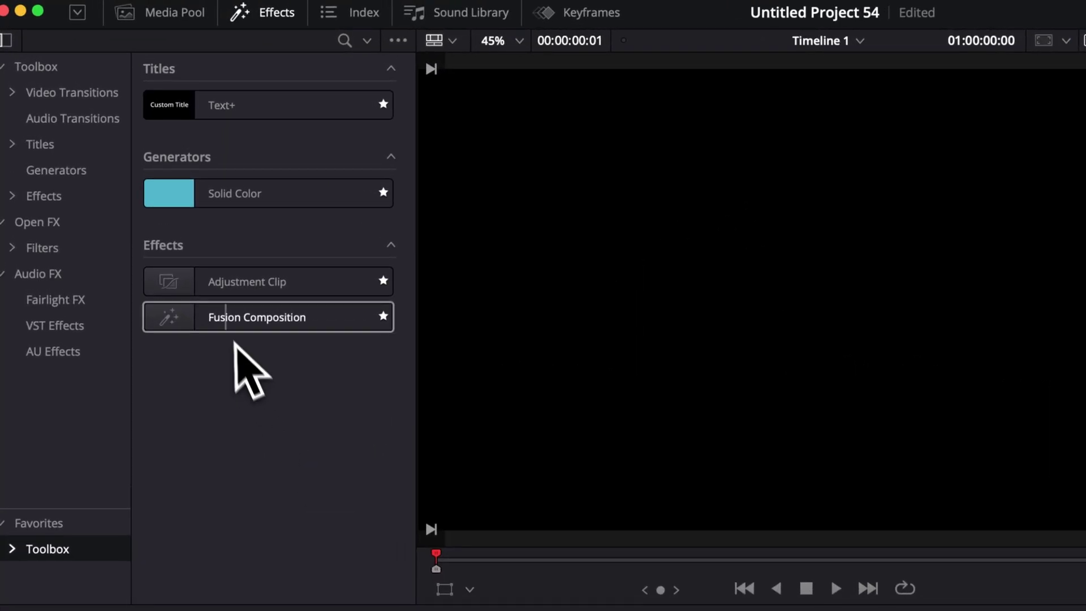
Place a Fusion Composition on V1, open it in Fusion, and shift MediaOut1 right.
left_click_drag(153, 213, 140, 514)
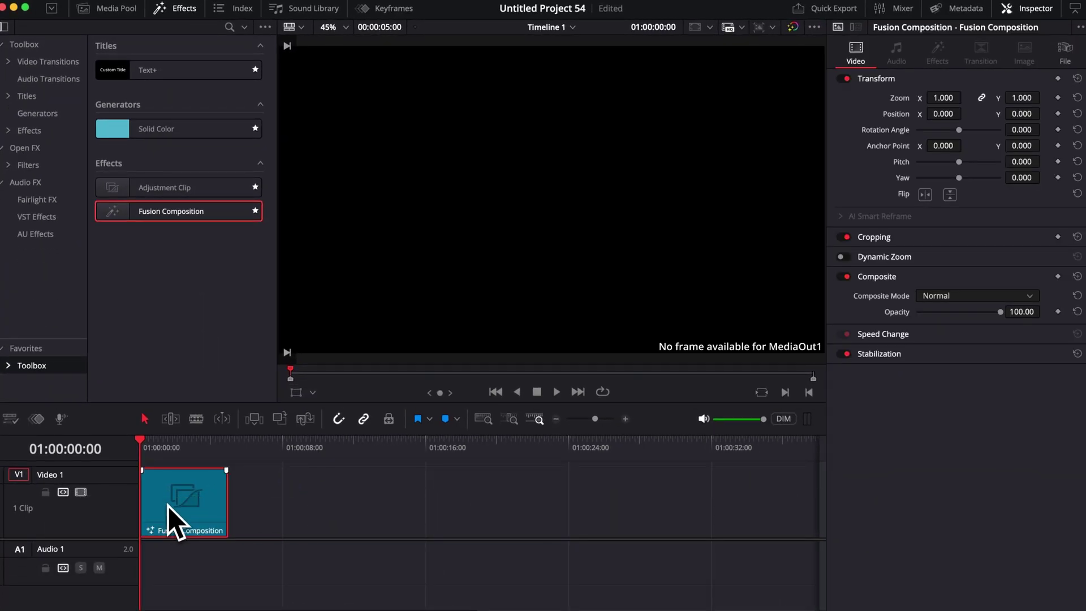
left_click(543, 601)
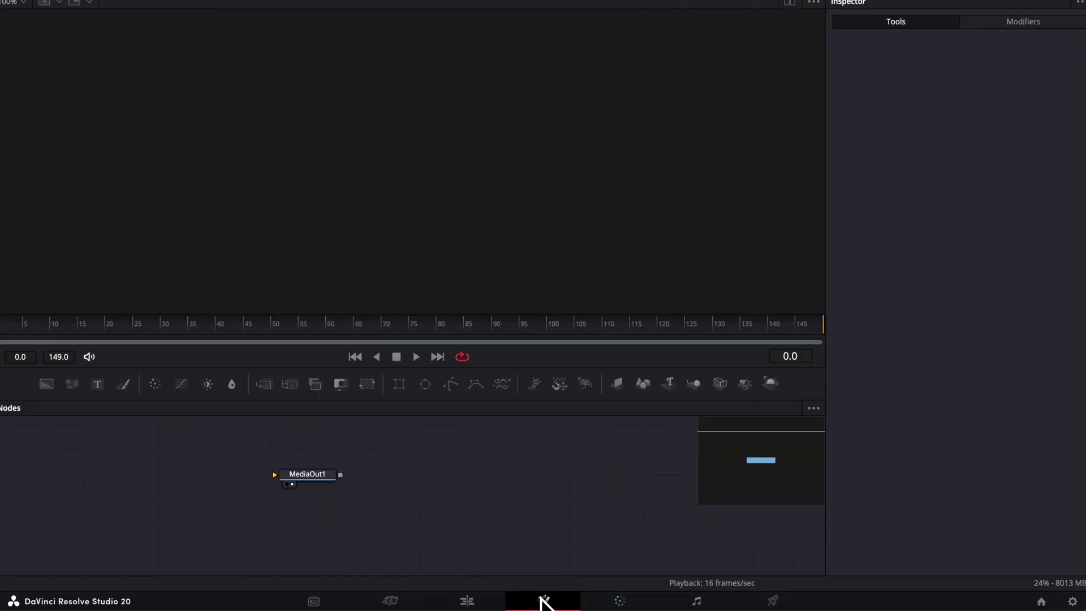
left_click_drag(316, 472, 526, 479)
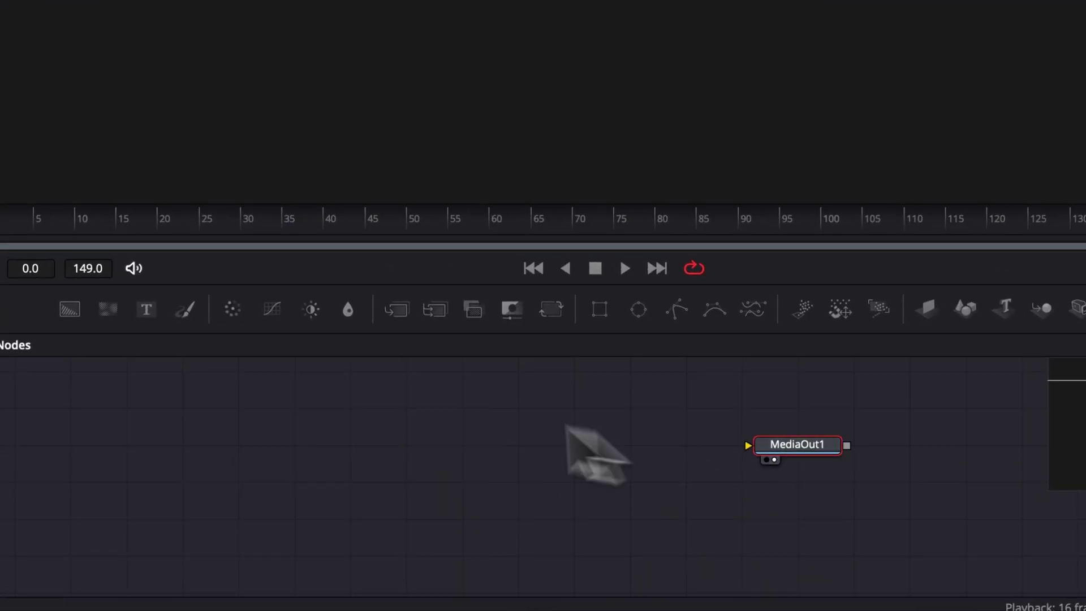
Add a Background node feeding MediaOut1 and set its Alpha to 0 for full transparency.
left_click_drag(79, 310, 757, 450)
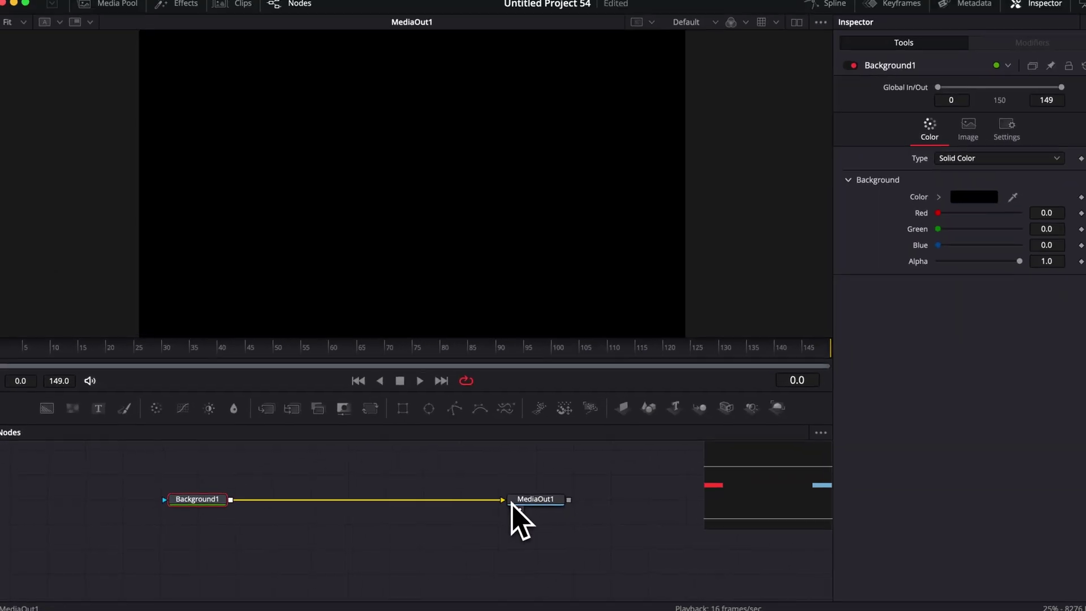
left_click_drag(1013, 270, 889, 310)
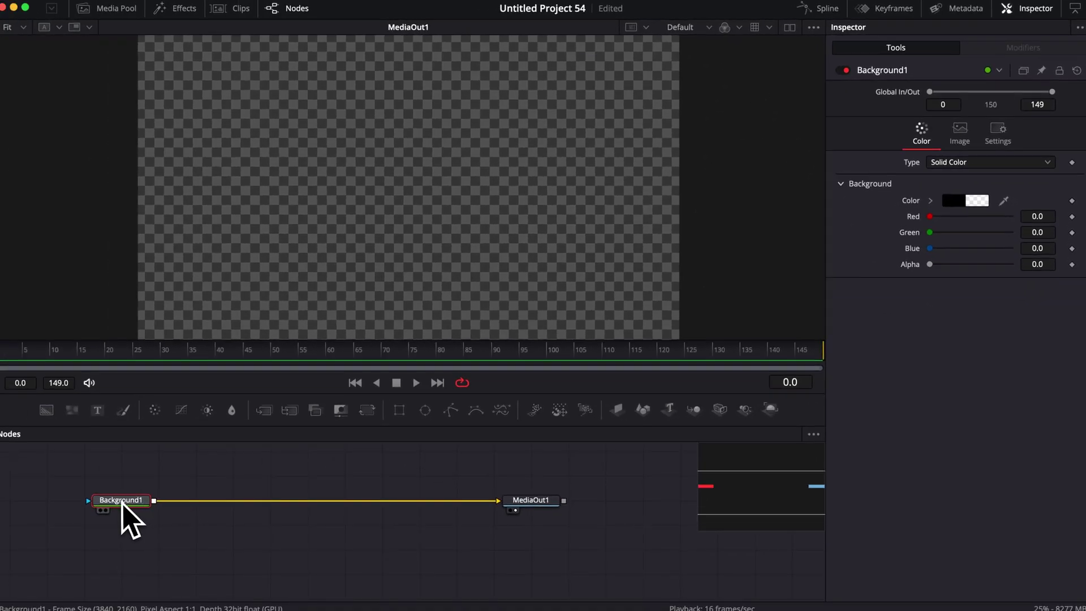
left_click(961, 138)
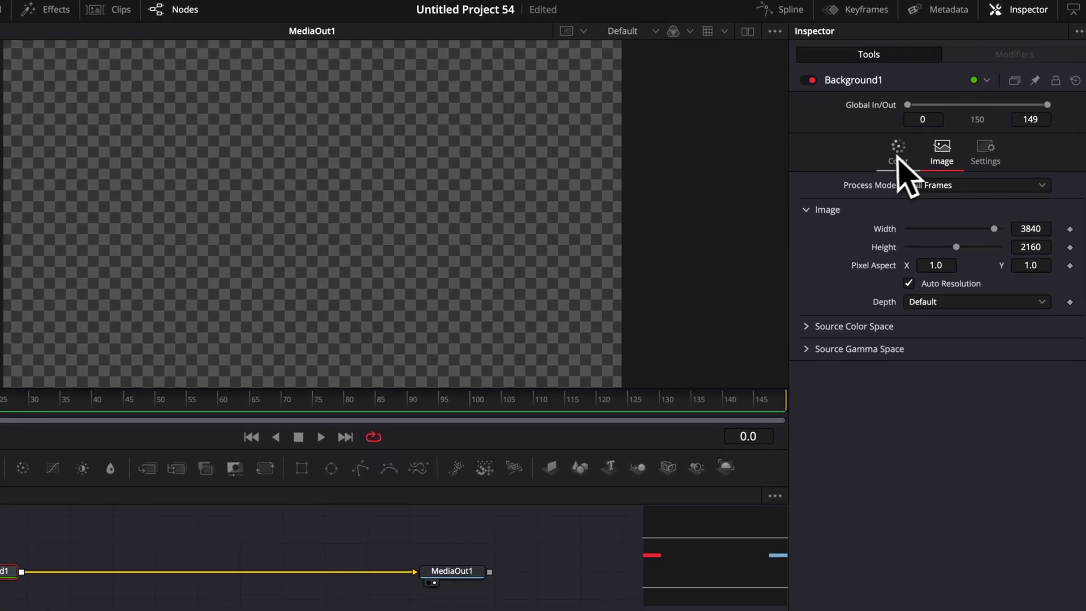
left_click(902, 155)
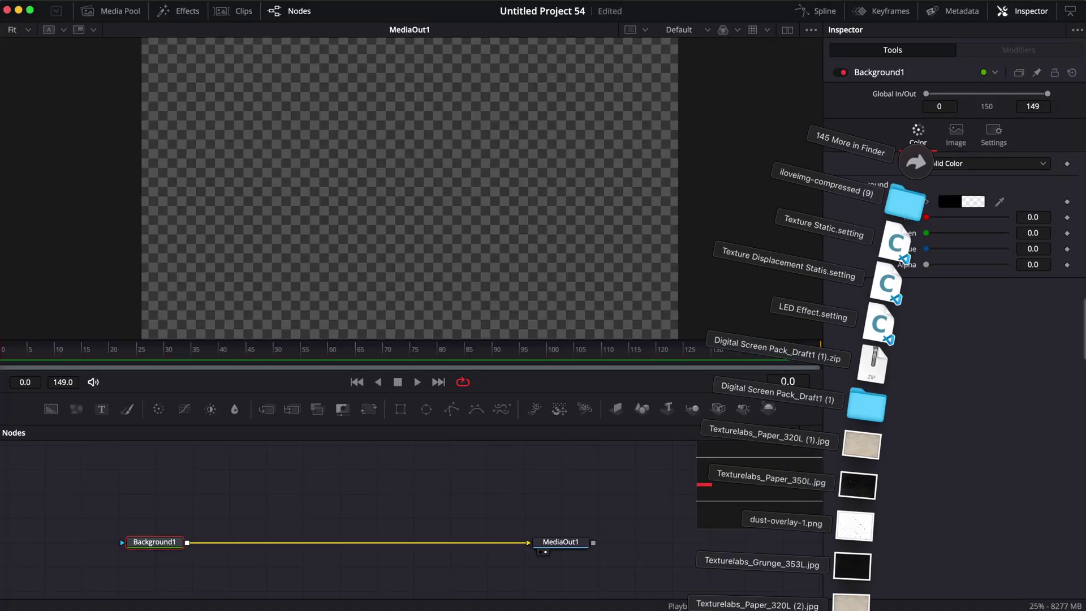
Import the paper texture JPG as MediaIn1 and connect it toward the Background chain.
left_click_drag(849, 566, 261, 501)
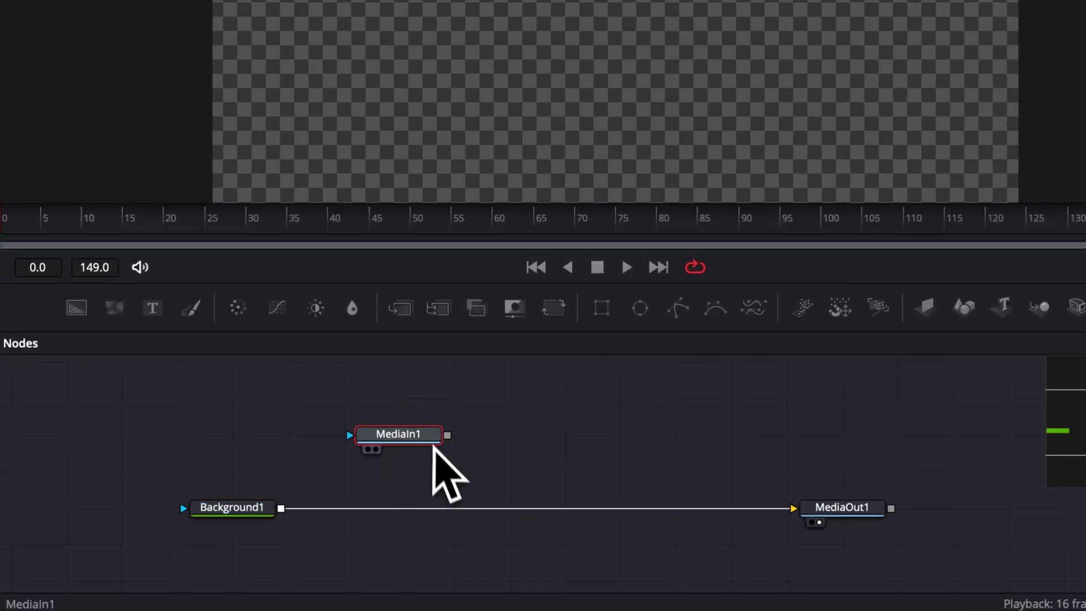
left_click_drag(448, 435, 282, 510)
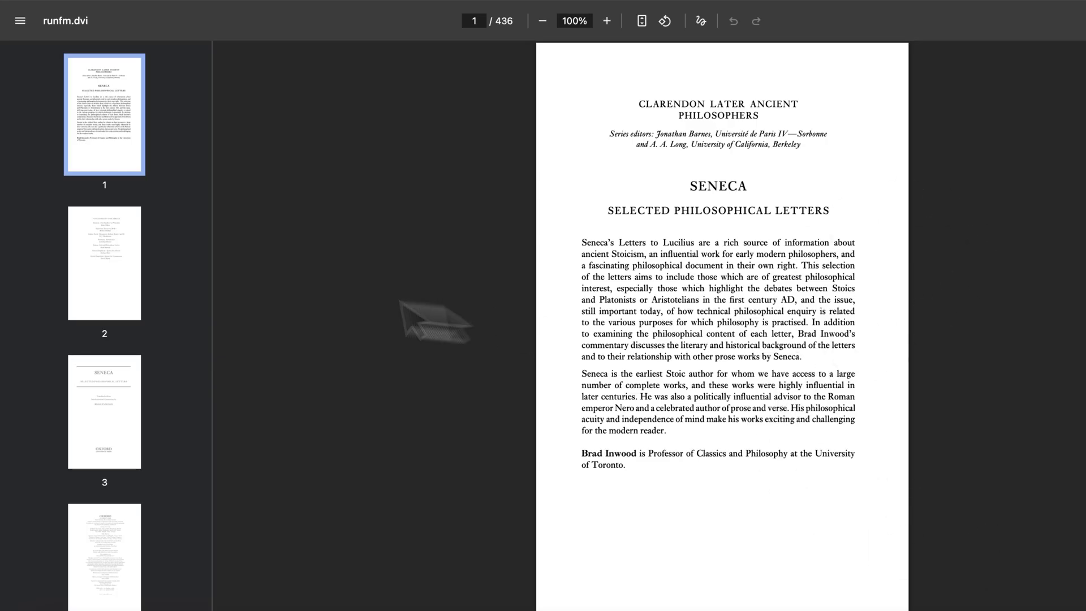
Browse the Seneca PDF, return to page 1, and screenshot the title page with Cmd+Shift+4.
left_click(108, 274)
left_click(110, 408)
left_click(108, 571)
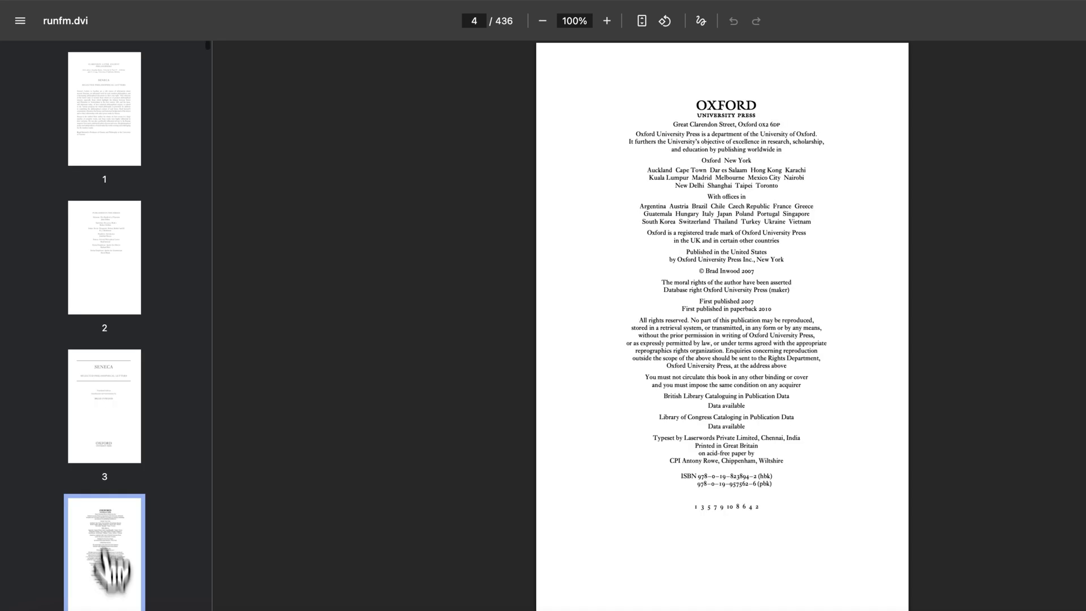
left_click(93, 127)
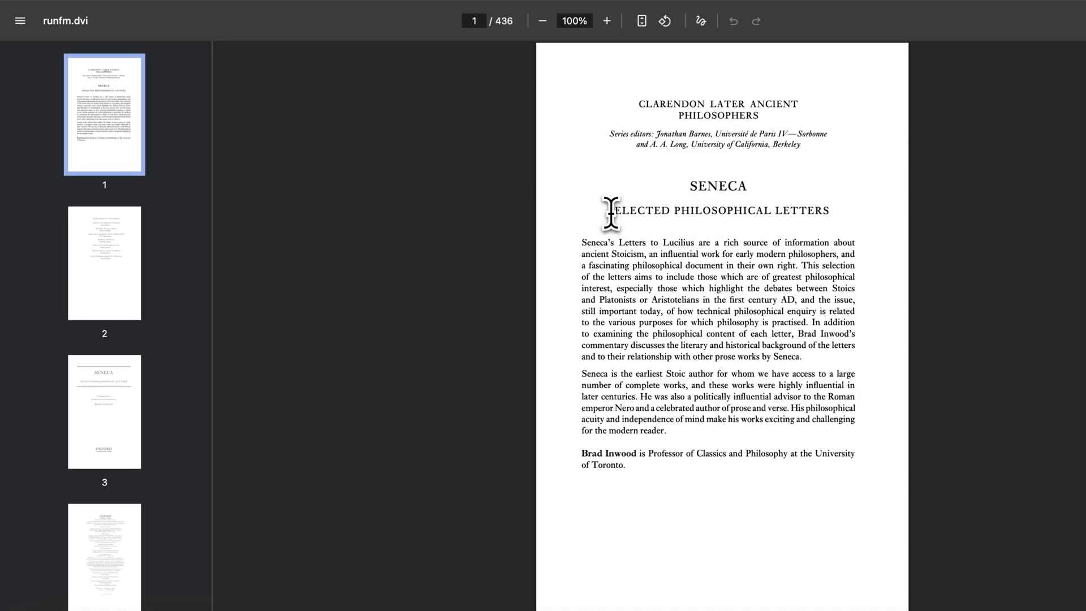
left_click_drag(611, 212, 838, 215)
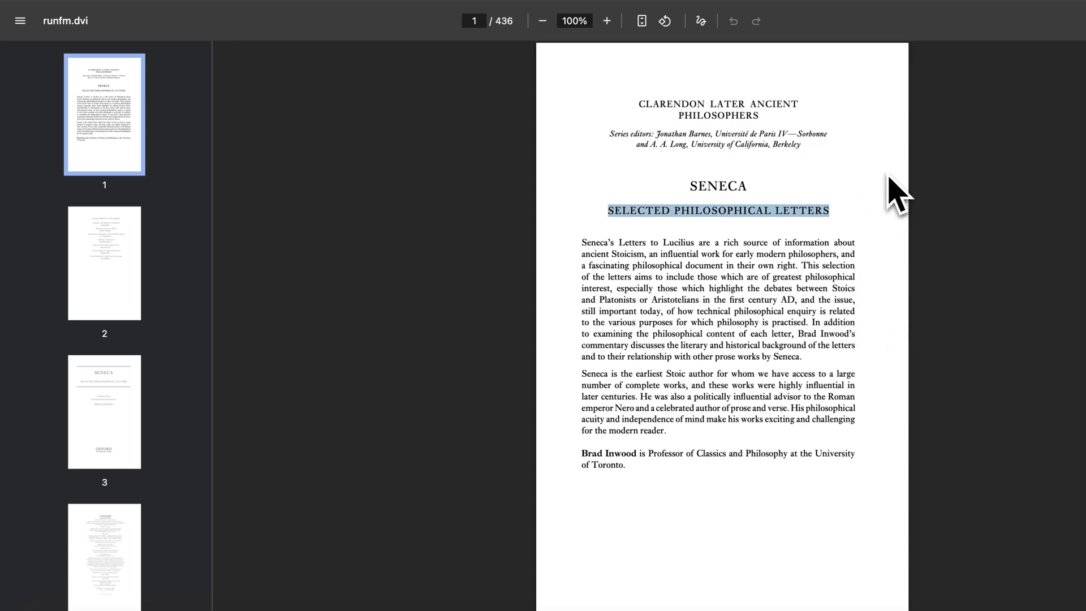
left_click(888, 177)
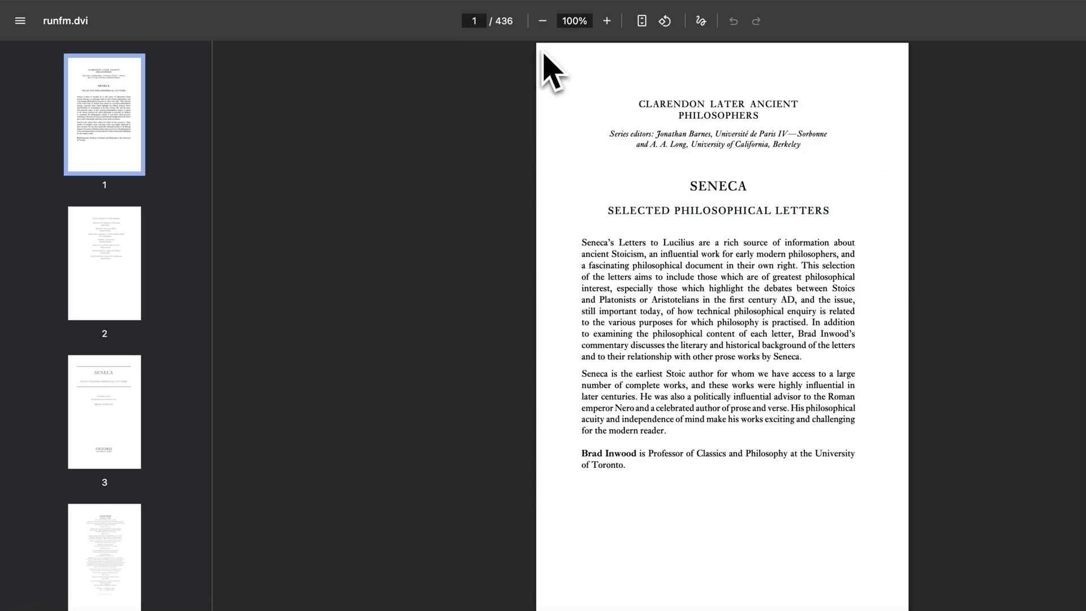
key("super+shift+4")
left_click_drag(541, 47, 904, 509)
Bring the page screenshot into the node graph and merge it over the paper via Merge2.
left_click_drag(903, 510, 904, 509)
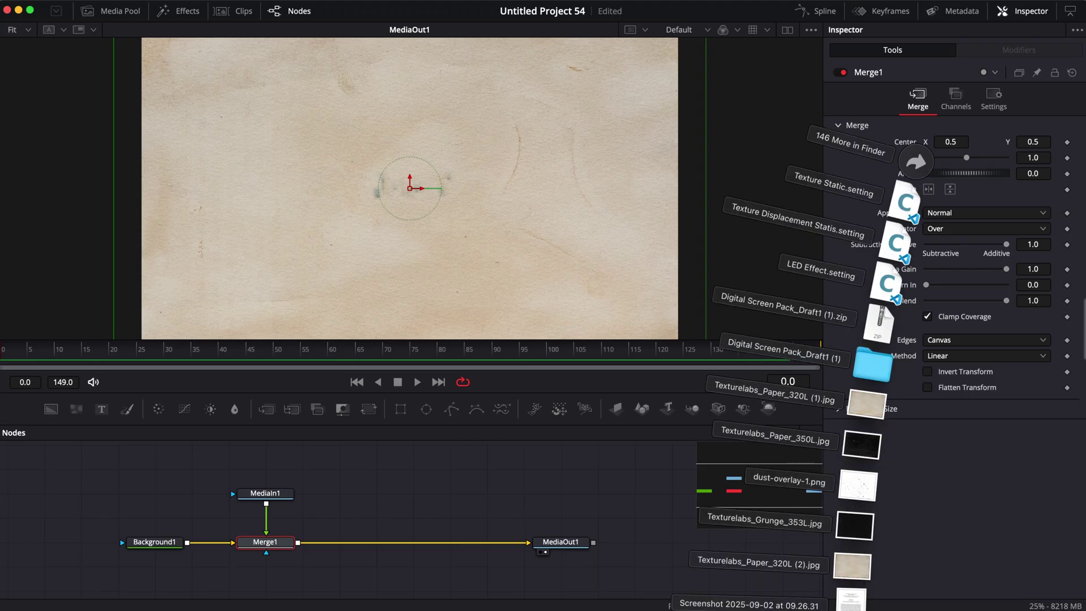
left_click_drag(863, 577, 390, 504)
left_click_drag(532, 440, 457, 504)
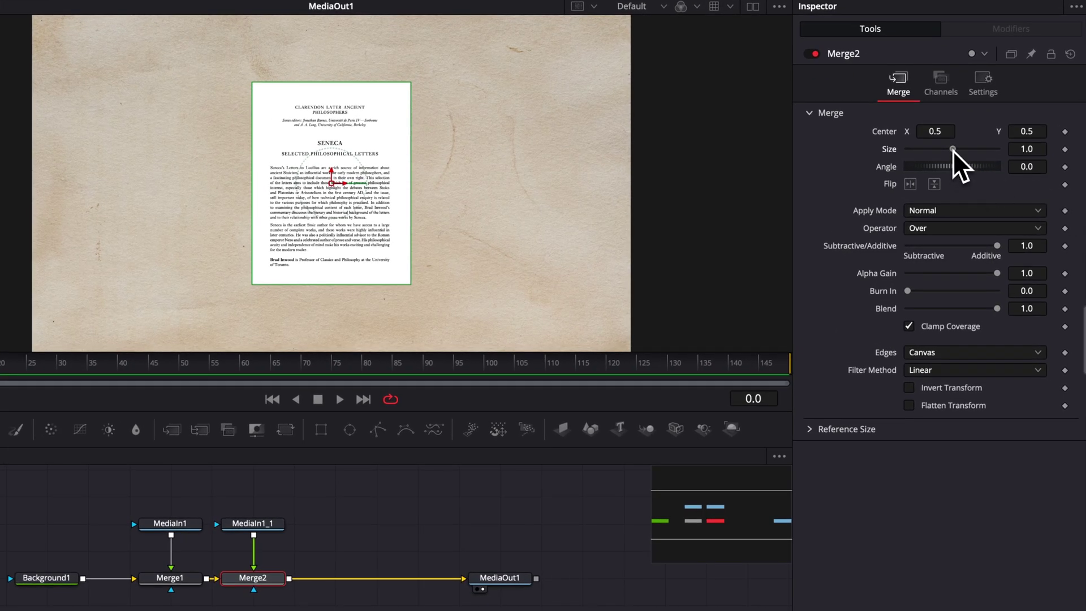
Set Merge2 Size to 3.67 and Apply Mode to Multiply.
left_click_drag(953, 149, 982, 150)
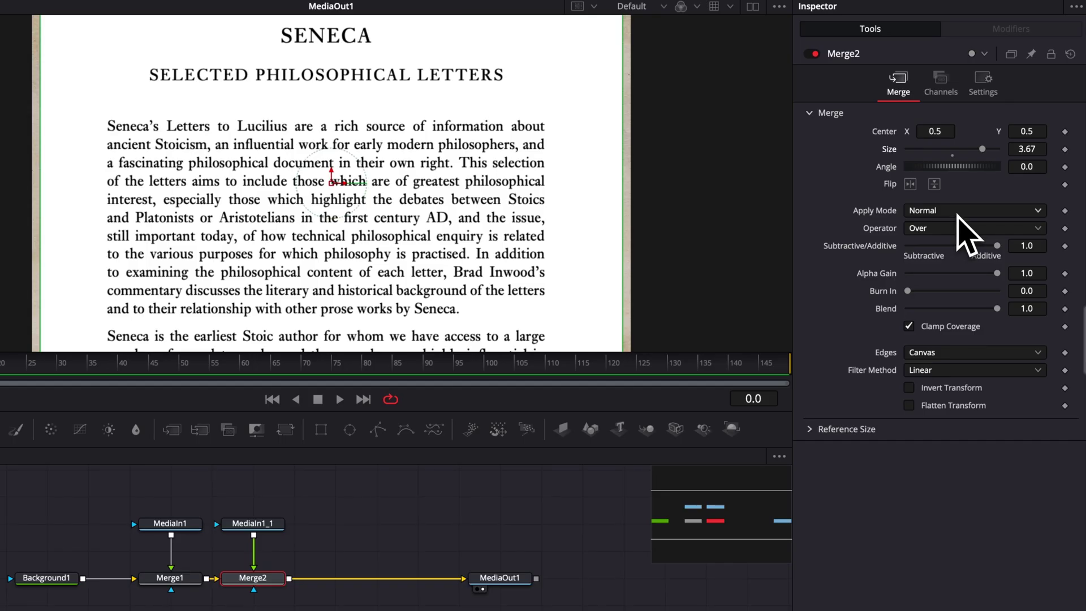
left_click(957, 213)
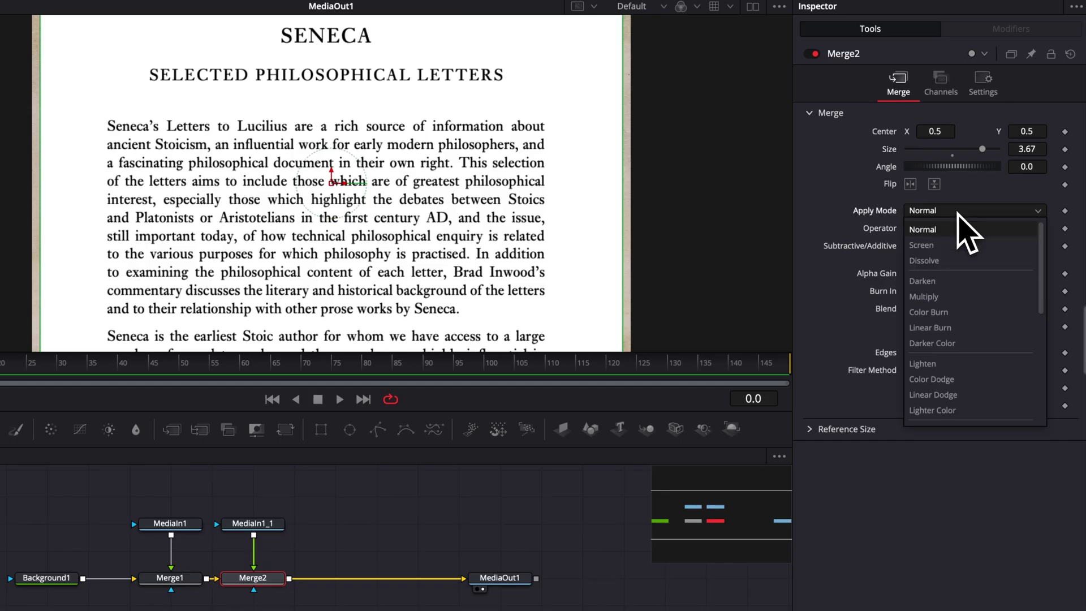
left_click(940, 297)
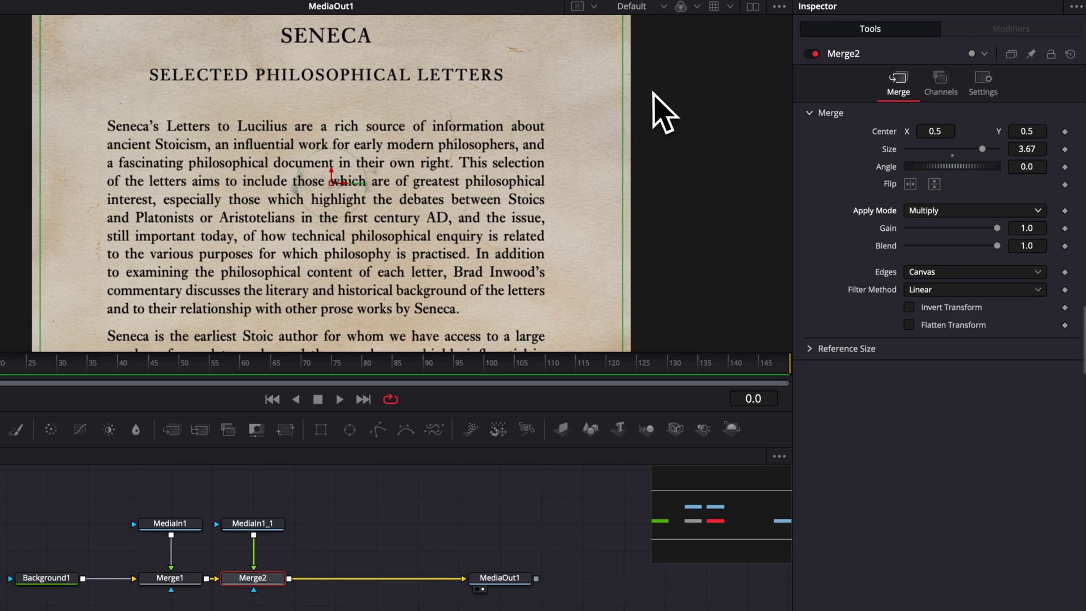
Lower Merge2 Center Y to about 0.024 and view the SENECA title at 200%.
left_click_drag(1039, 136, 1012, 136)
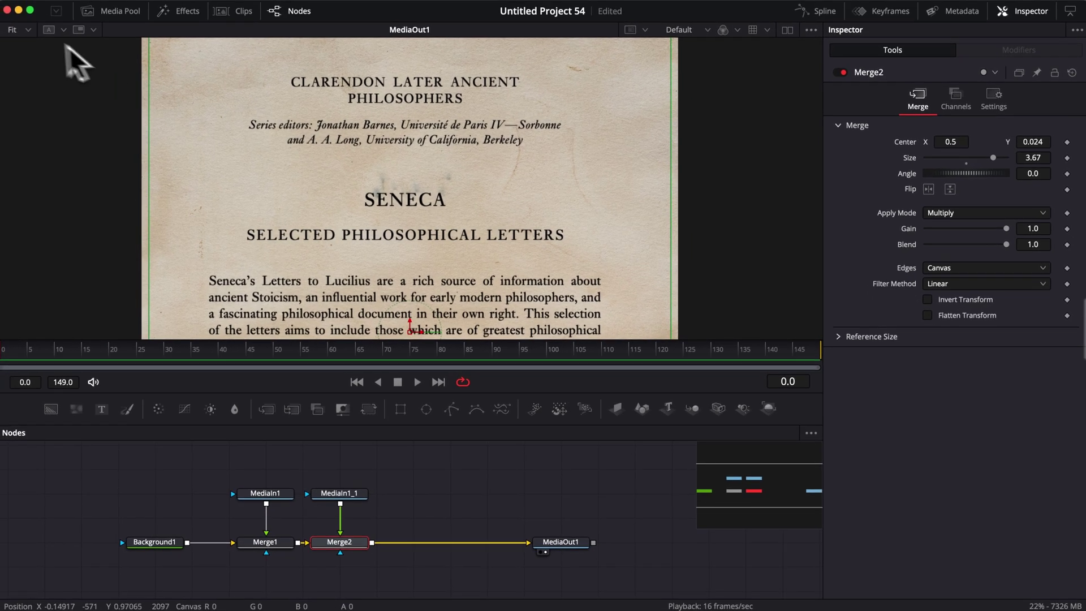
left_click(27, 30)
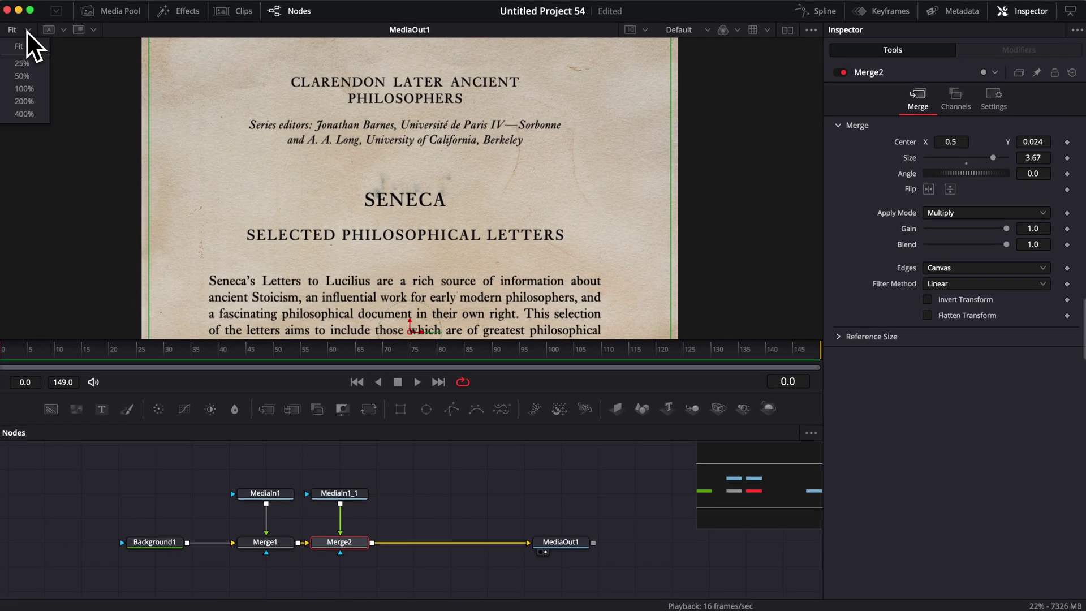
left_click(25, 107)
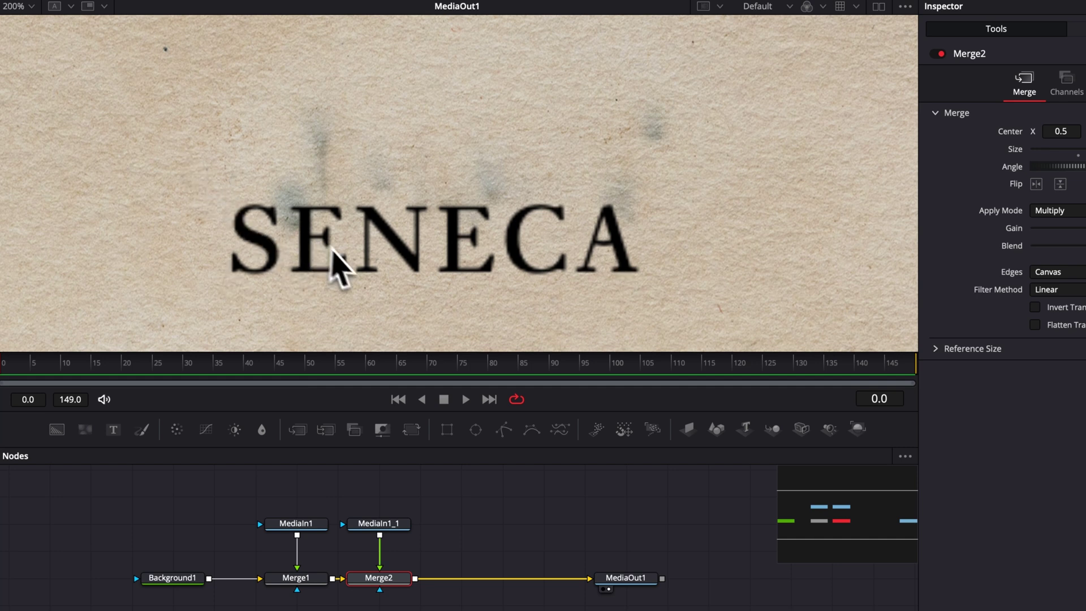
scroll(351, 274, "down", 5)
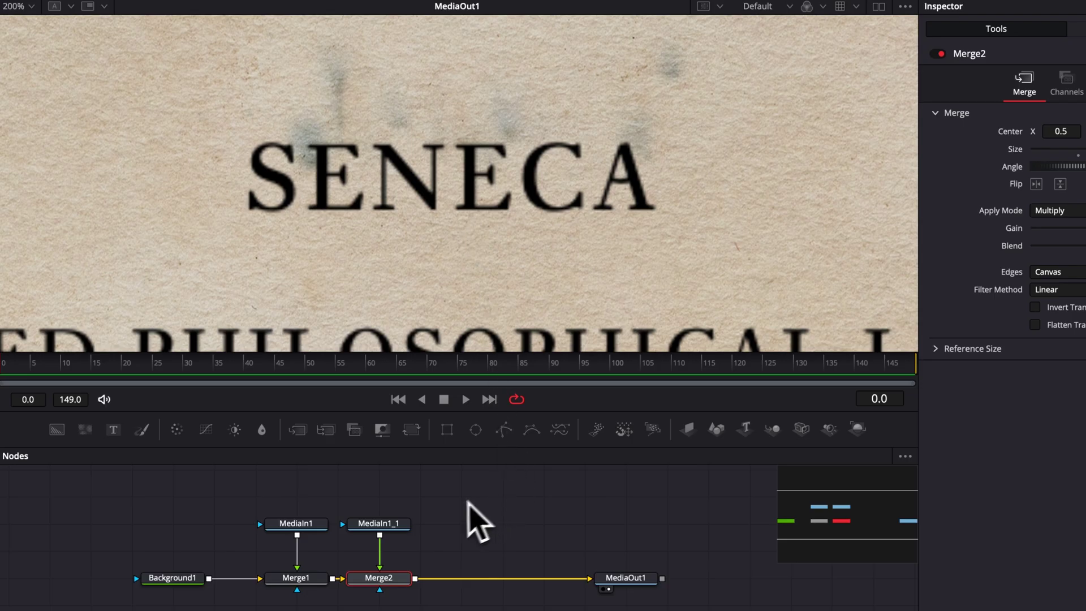
Add a Displace node below MediaIn1_1 using the 'displ' tool search.
left_click(396, 525)
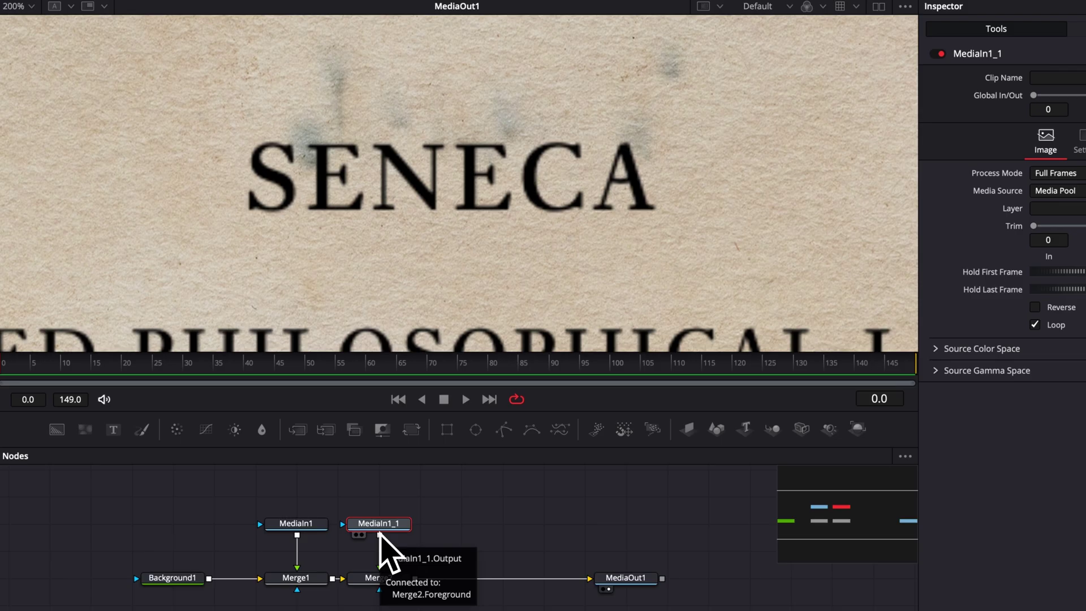
key("shift+space")
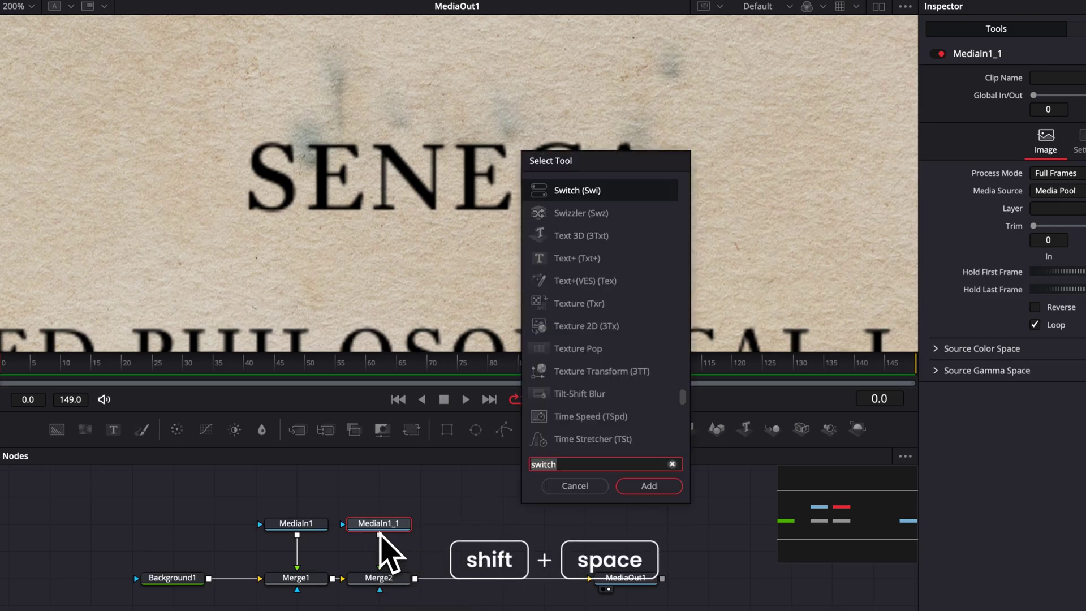
type("displ")
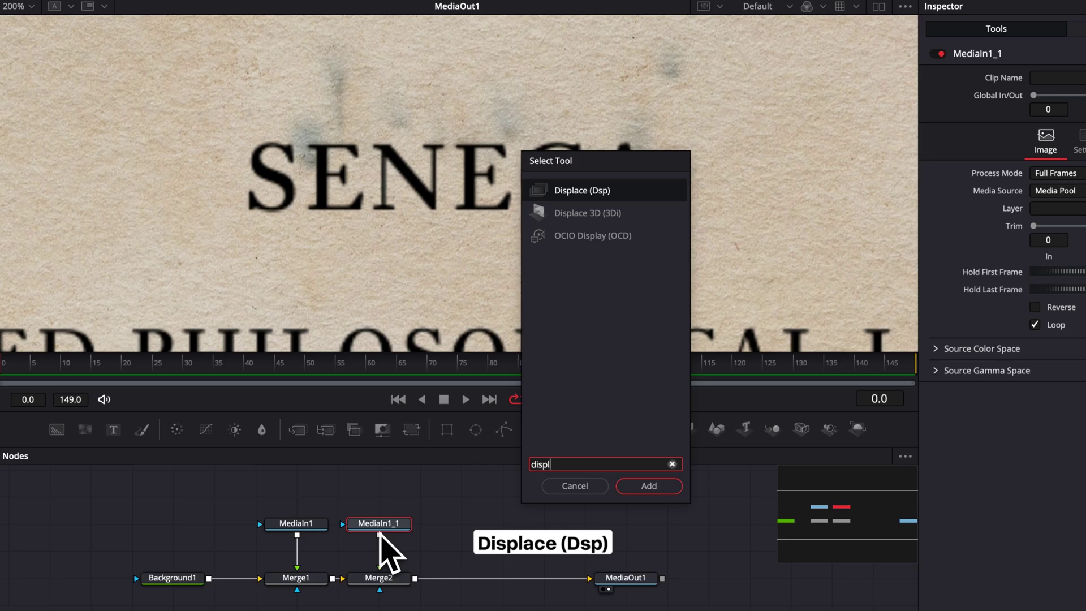
key("Return")
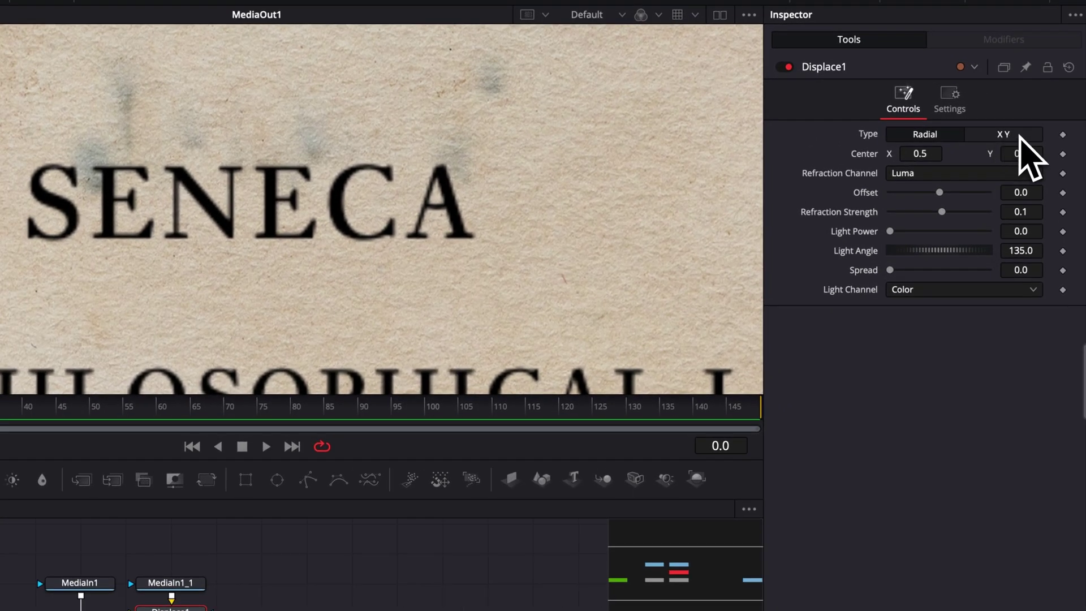
Switch Displace1 to XY with a -0.5 offset and move the page node above it.
left_click(1020, 135)
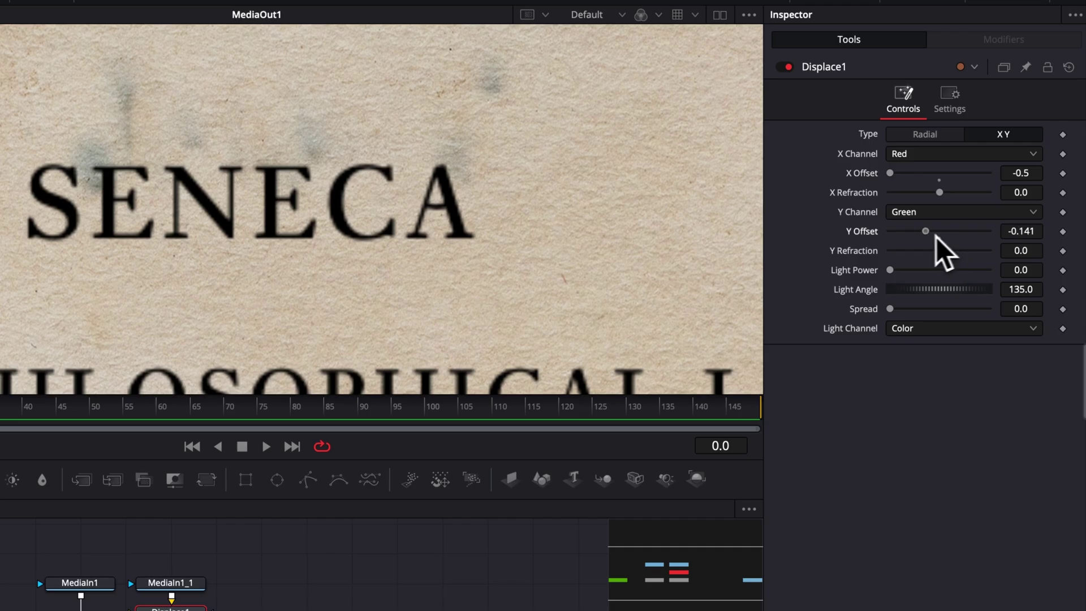
left_click_drag(927, 237, 890, 244)
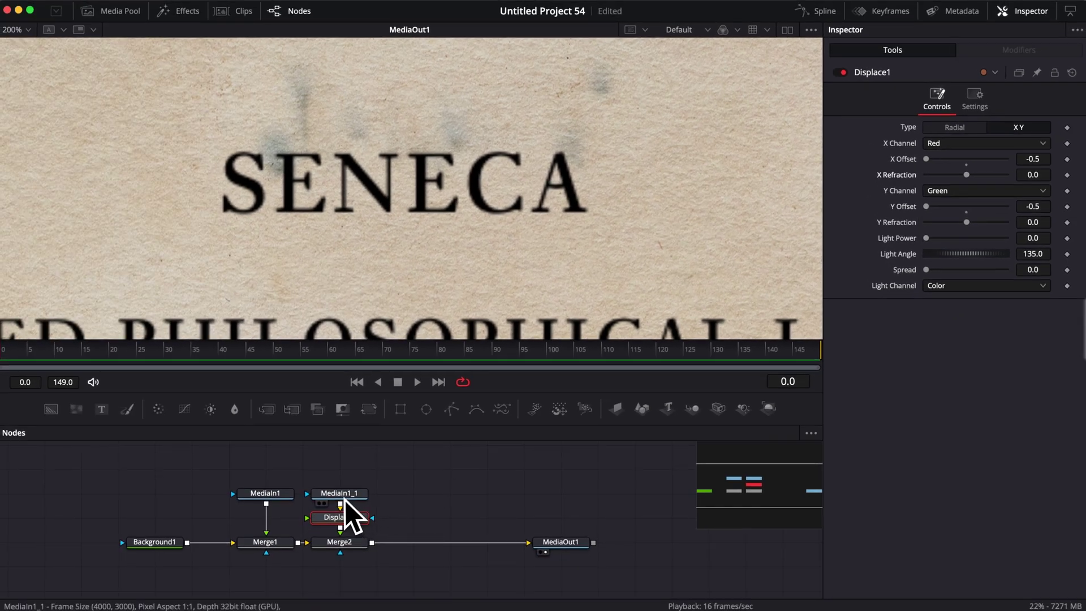
left_click_drag(344, 497, 343, 480)
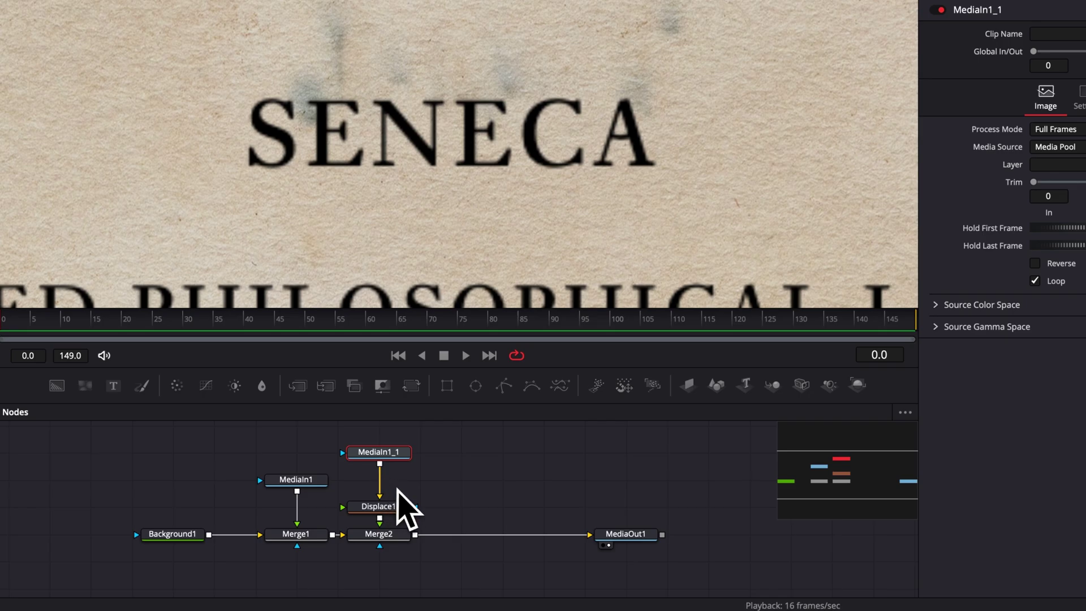
Feed the paper texture into Displace1 as its map and set X Refraction to 0.011.
left_click_drag(297, 492, 296, 532)
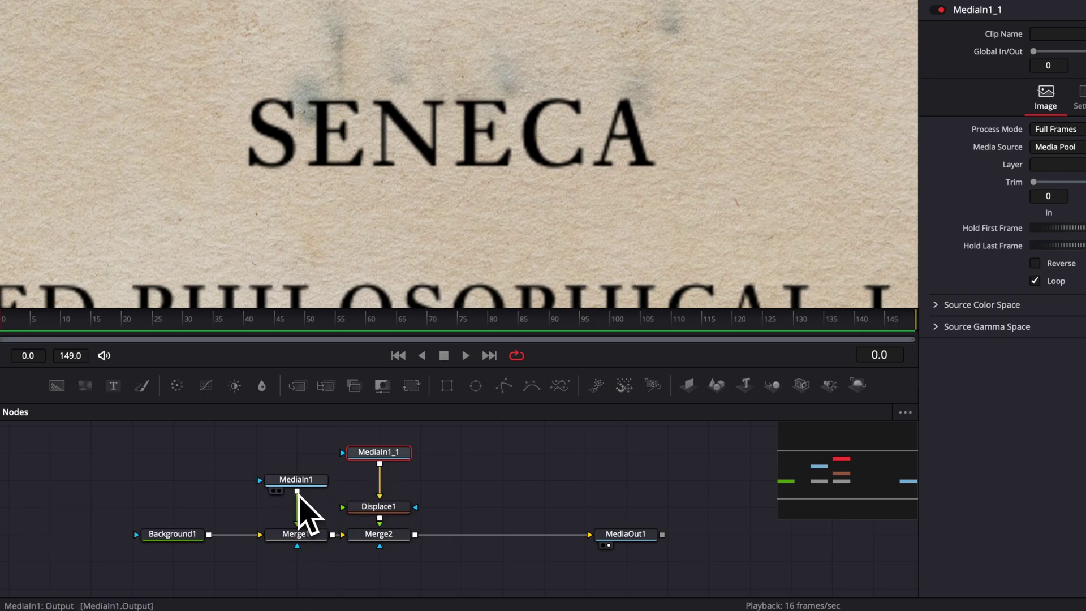
left_click_drag(297, 492, 342, 508)
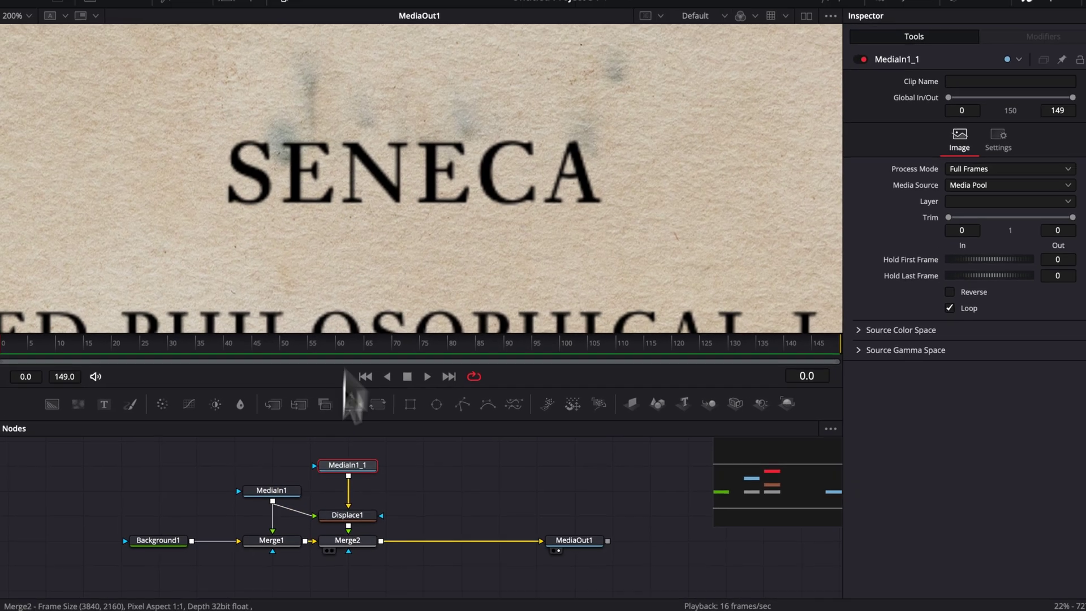
left_click(378, 507)
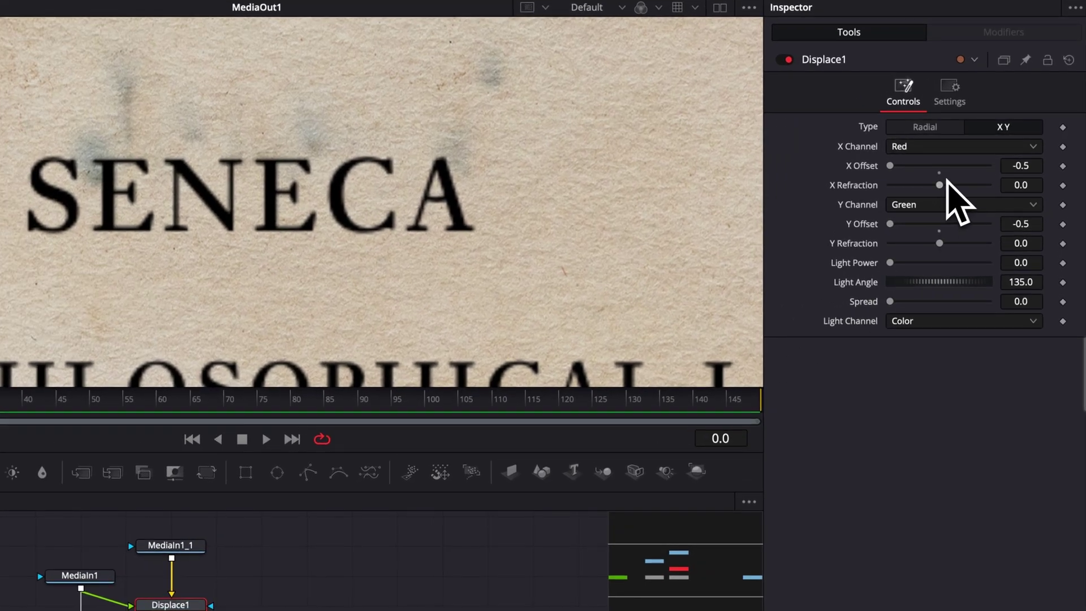
mouse_move(940, 185)
left_mouse_down()
mouse_move(924, 186)
mouse_move(947, 186)
left_mouse_up()
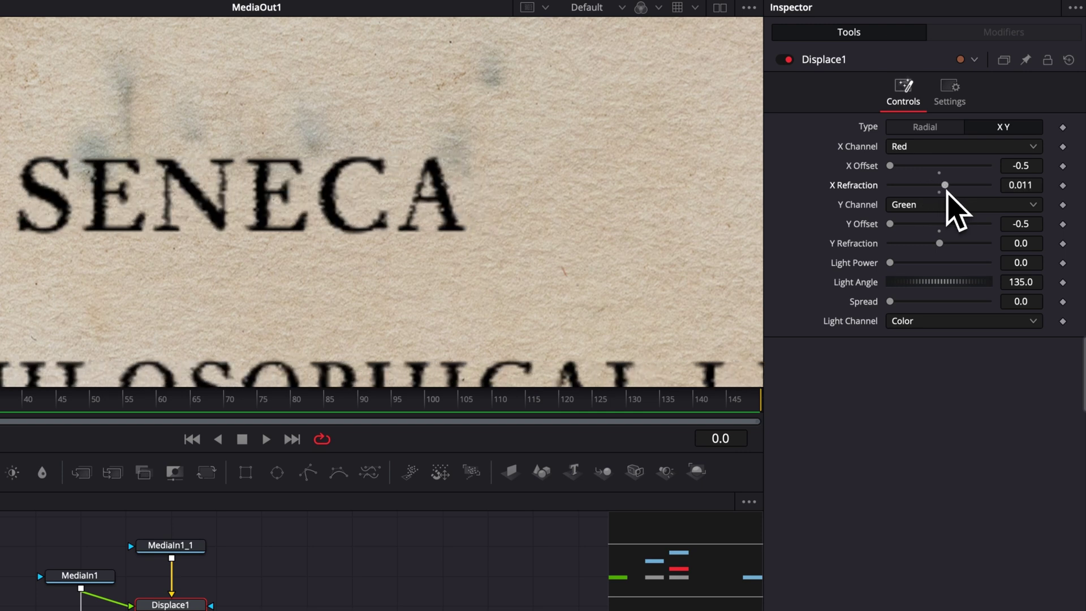
Reset X Refraction, link it to Y Refraction by expression, and set Y Refraction to 0.008.
double_click(855, 187)
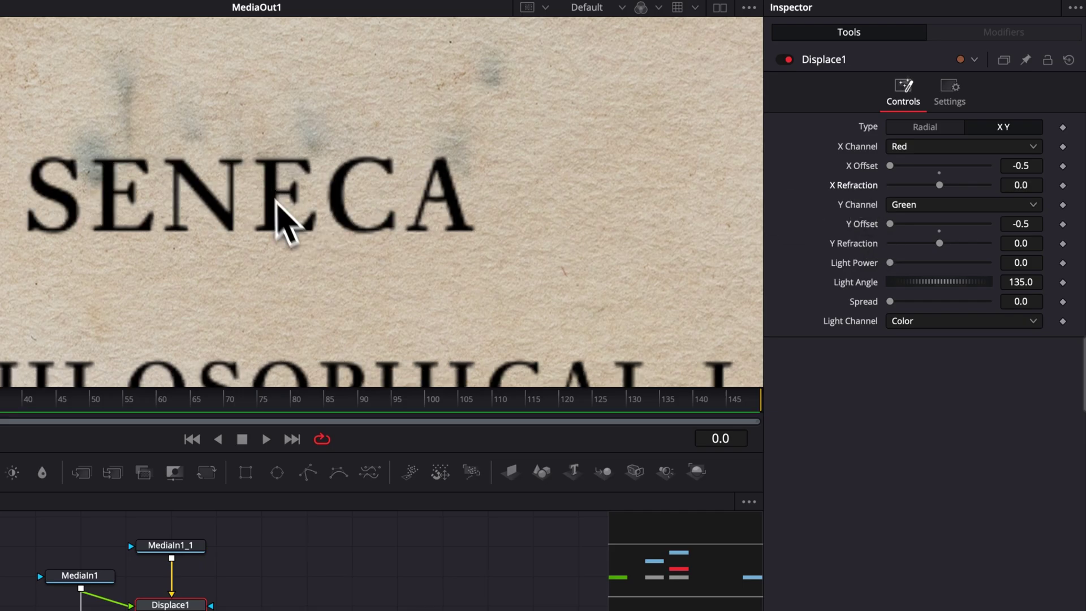
right_click(847, 195)
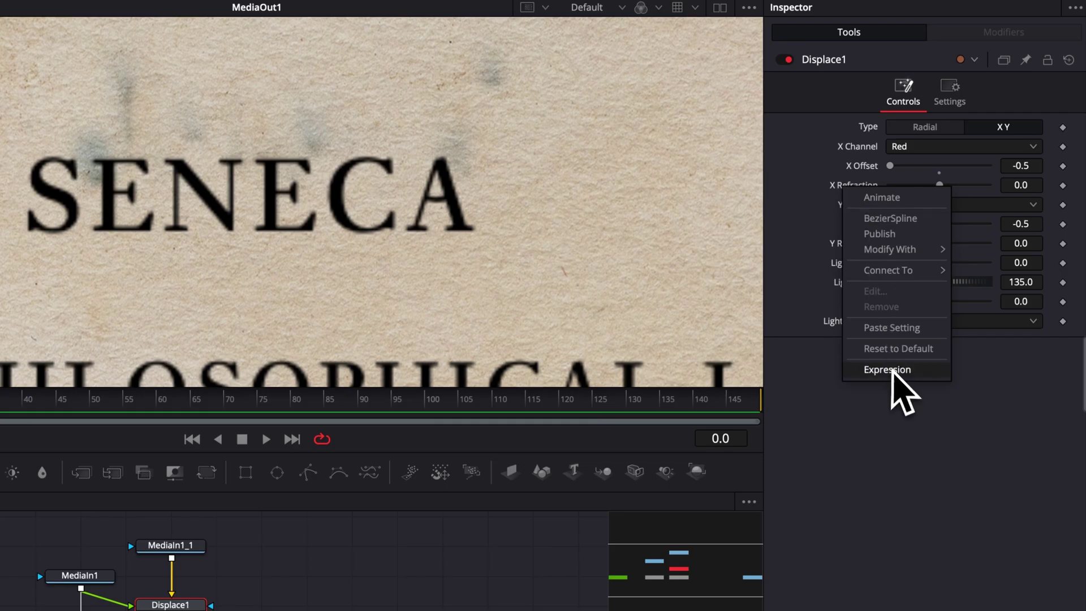
left_click(893, 370)
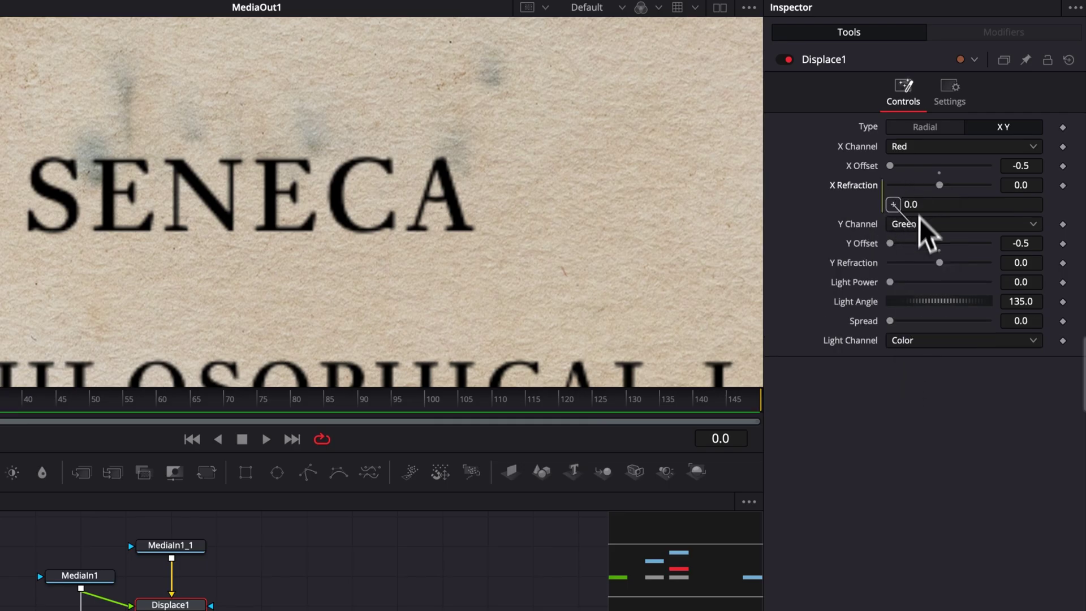
left_click_drag(850, 271, 848, 265)
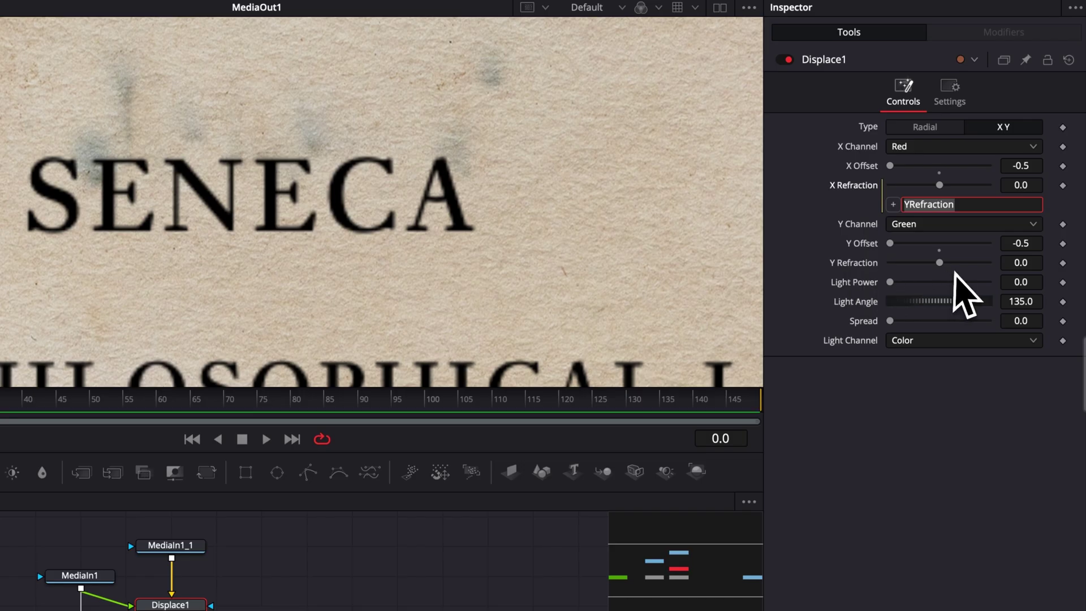
key("Return")
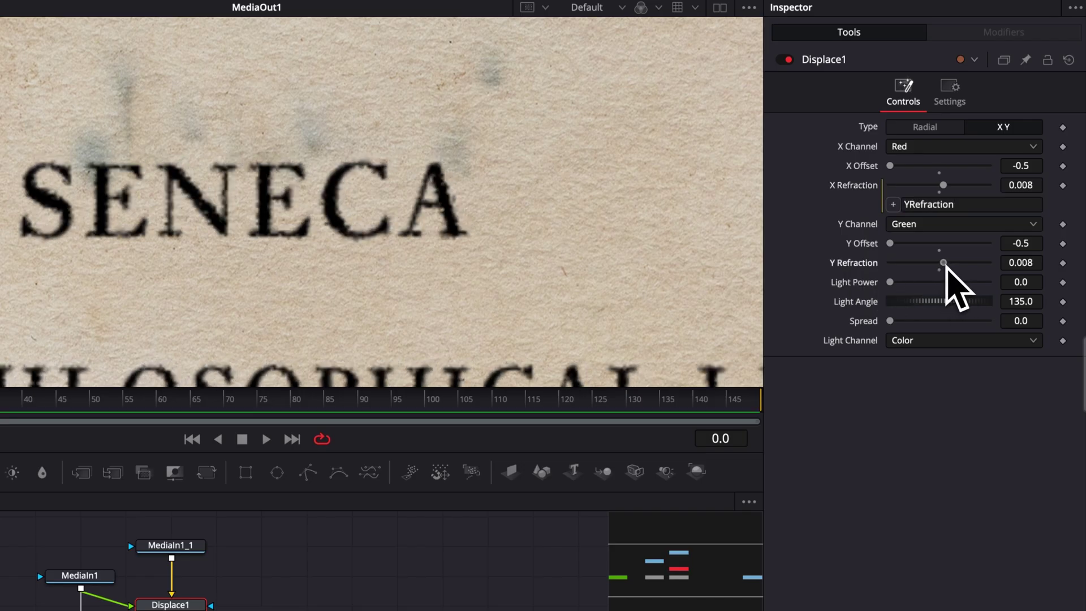
left_click_drag(942, 263, 943, 266)
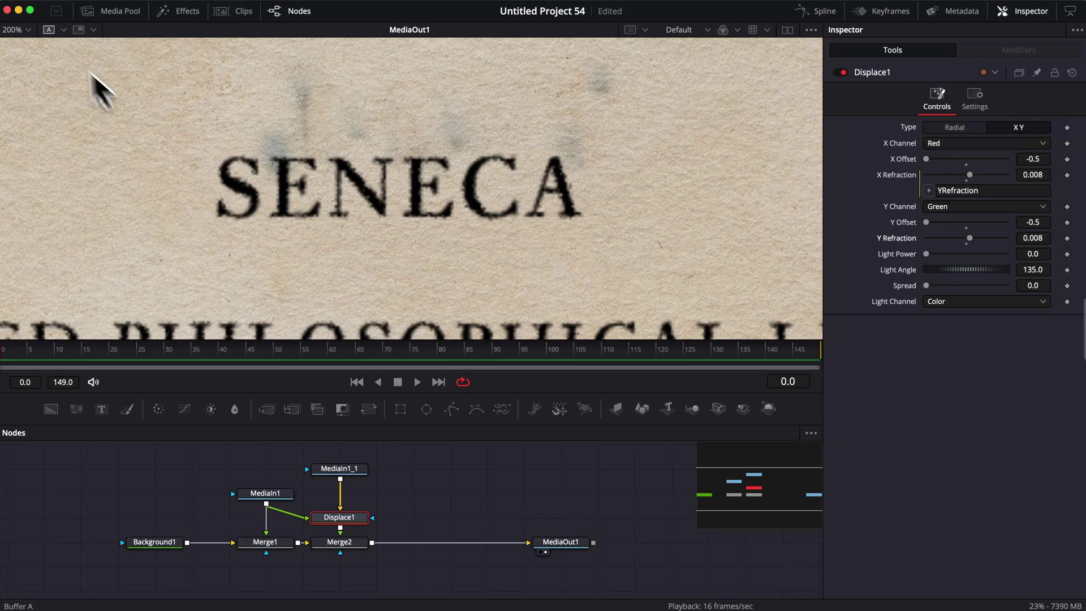
Fit the whole page in the viewer, compare at 200% on SENECA, then return to Fit.
left_click(28, 30)
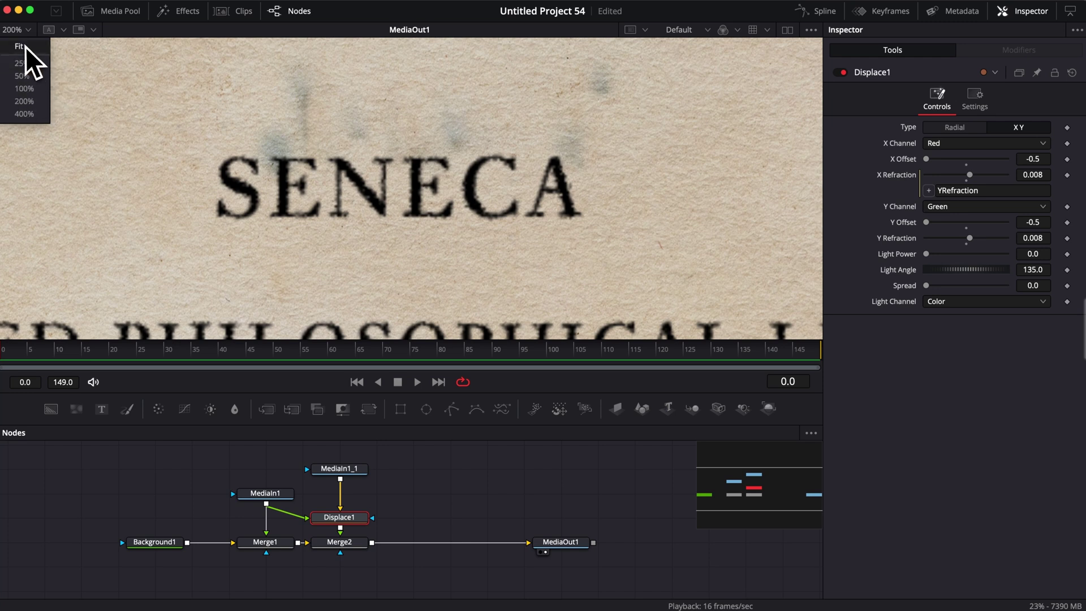
left_click(21, 46)
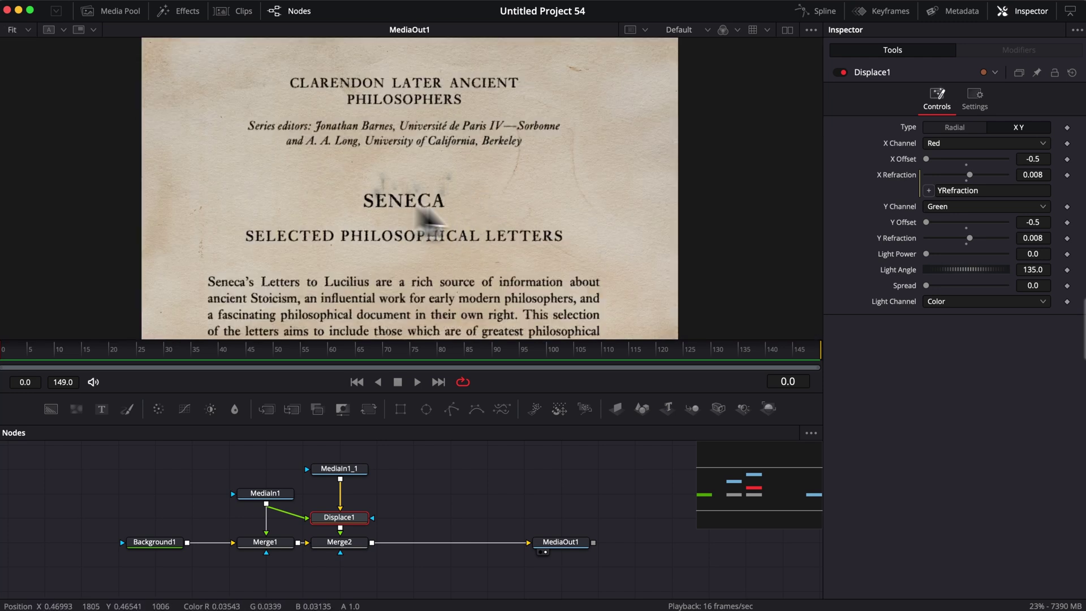
scroll(1037, 236, "up", 9)
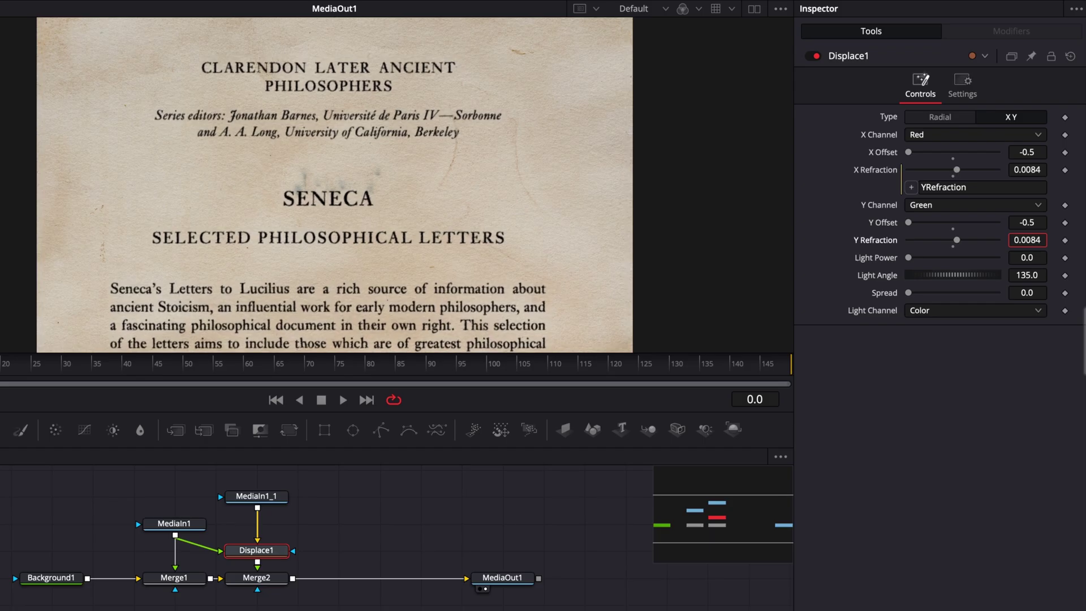
scroll(1026, 240, "down", 10)
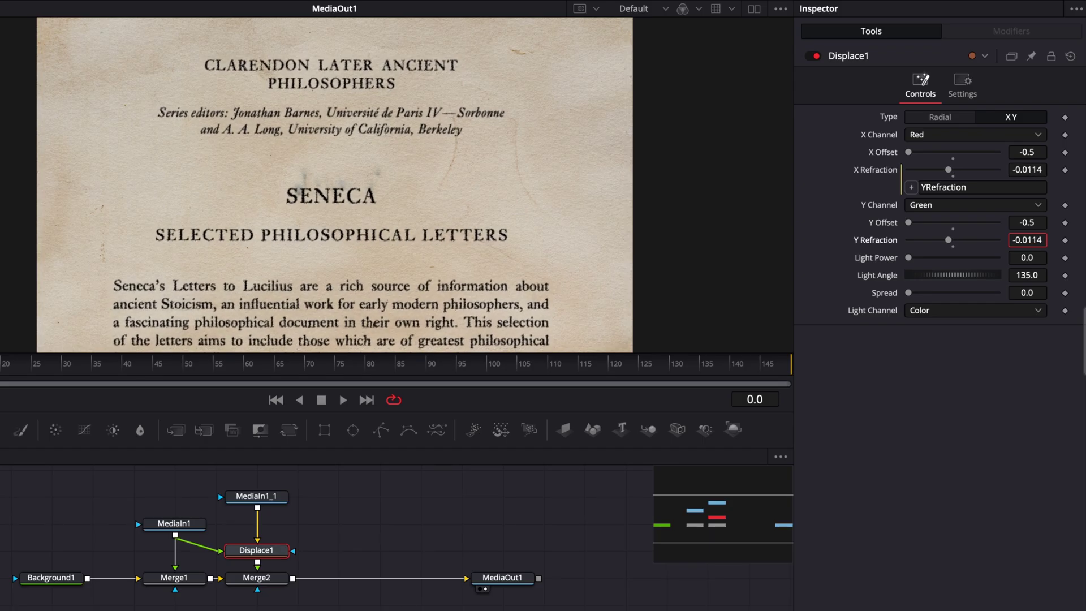
scroll(1027, 240, "up", 10)
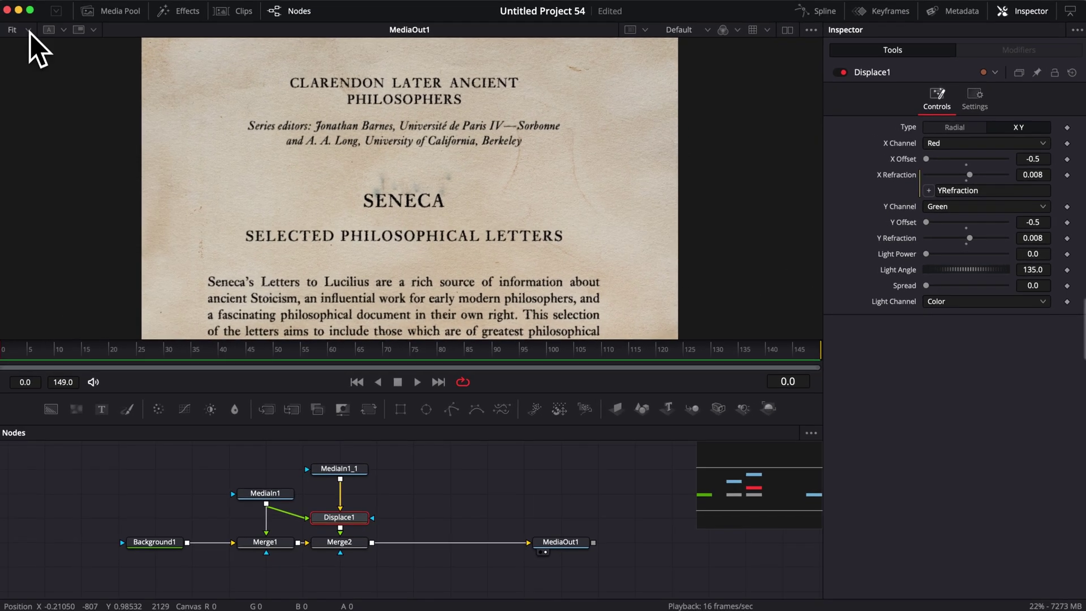
left_click(28, 32)
left_click(21, 104)
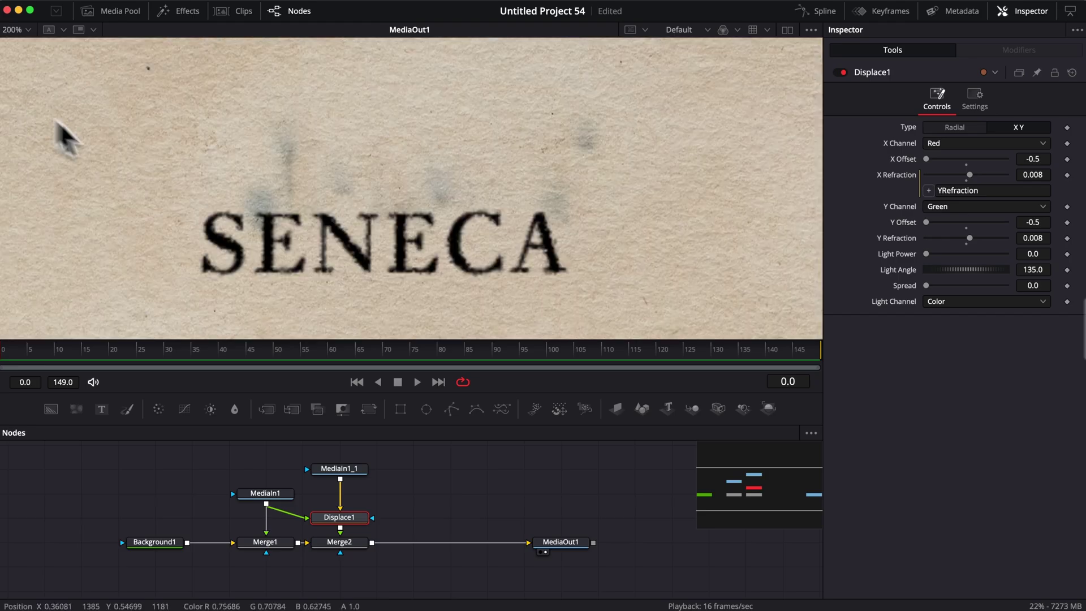
left_click(29, 32)
left_click(17, 56)
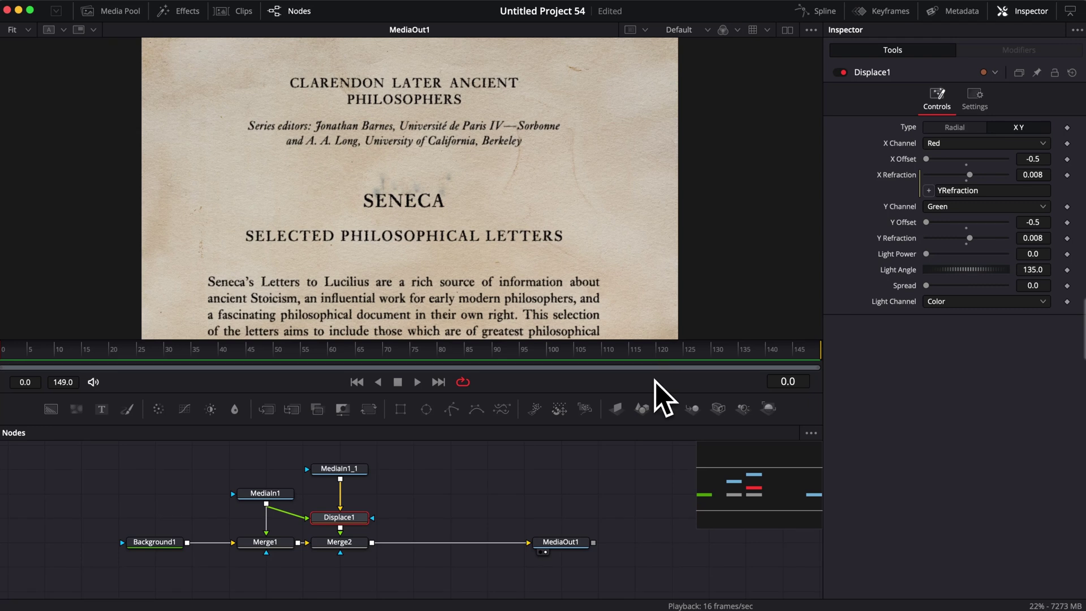
Add a Background2 layer merged over the page via Merge3, masked by a Rectangle1 shape.
left_click_drag(51, 409, 418, 527)
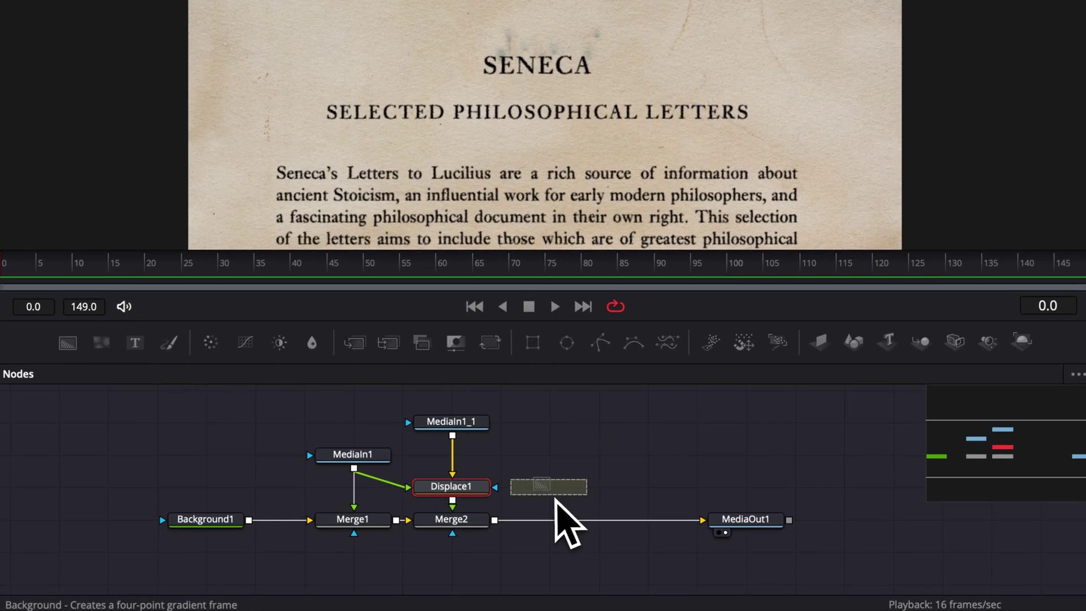
left_click_drag(557, 505, 497, 527)
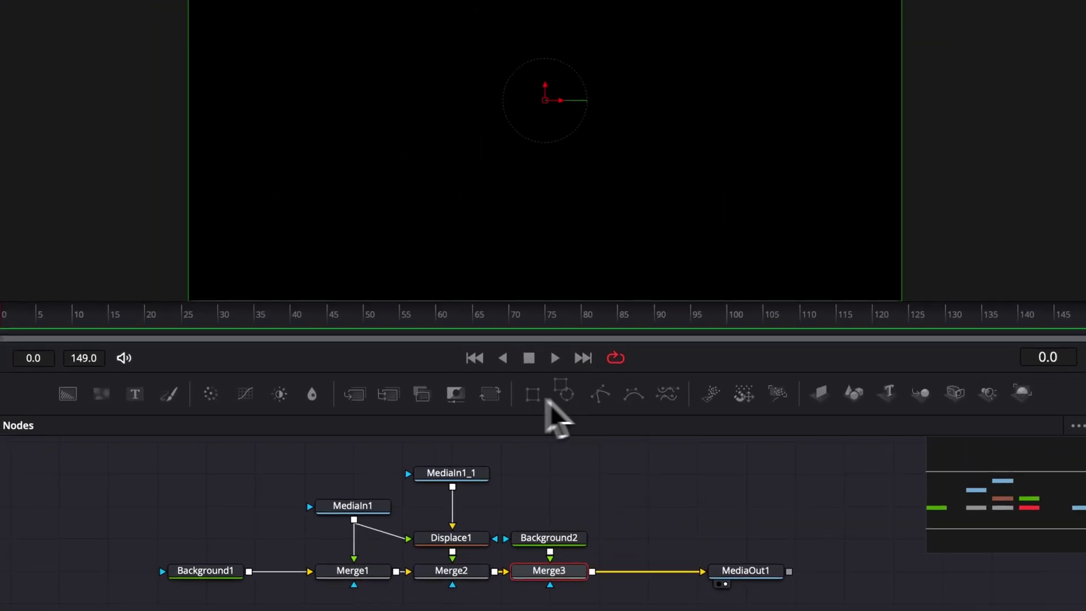
left_click_drag(565, 401, 565, 545)
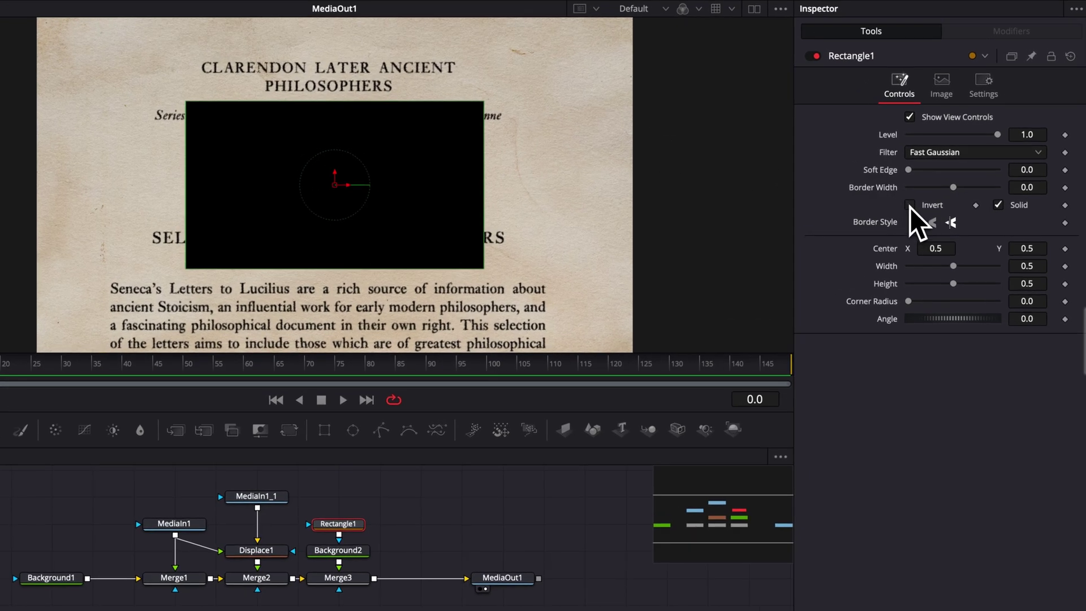
Invert Rectangle1 and set width 0.971, height 0.954, corner radius 0.071, soft edge 0.0063.
left_click(910, 204)
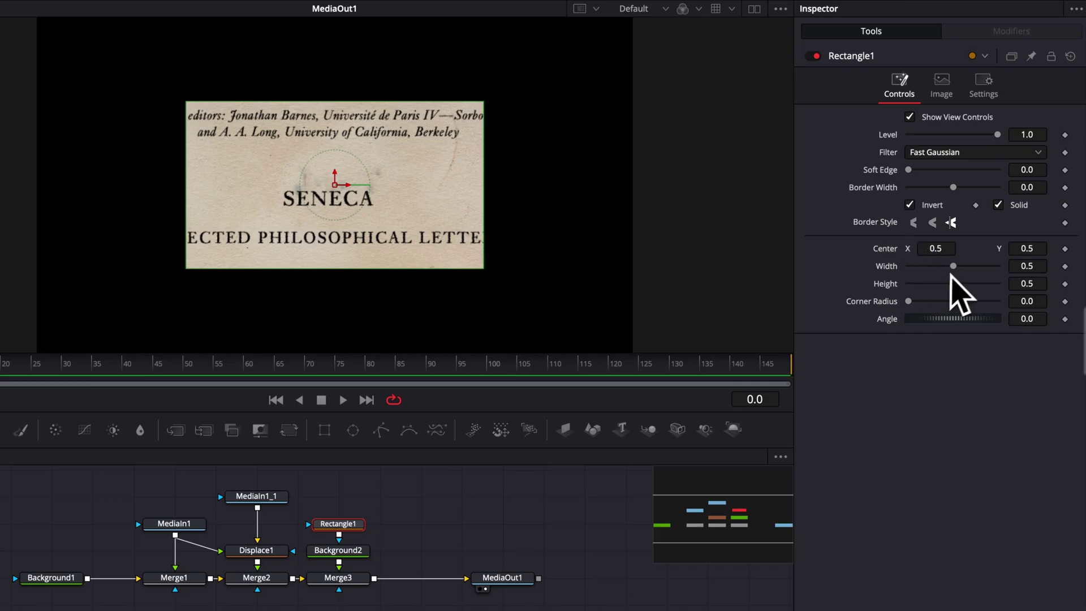
left_click_drag(962, 269, 986, 286)
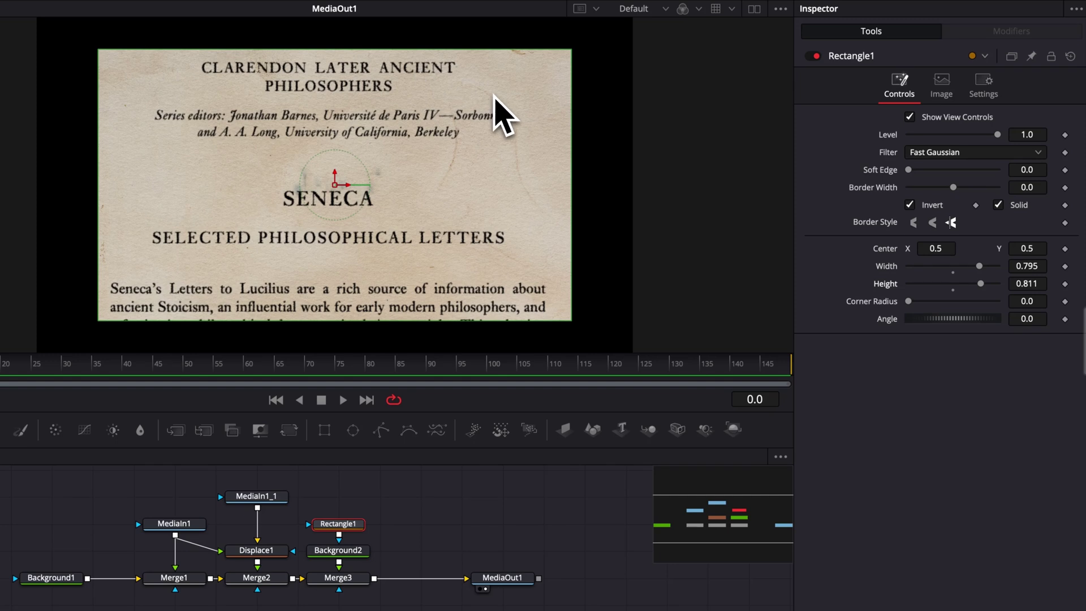
left_click_drag(1027, 266, 1064, 266)
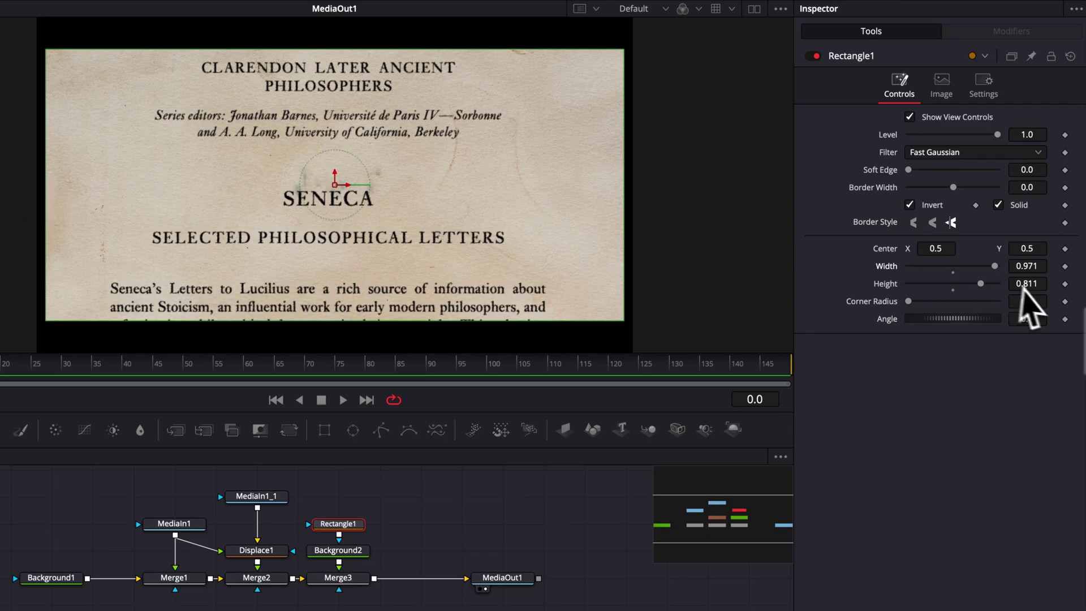
mouse_move(1028, 284)
left_mouse_down()
mouse_move(1047, 284)
mouse_move(1035, 284)
left_mouse_up()
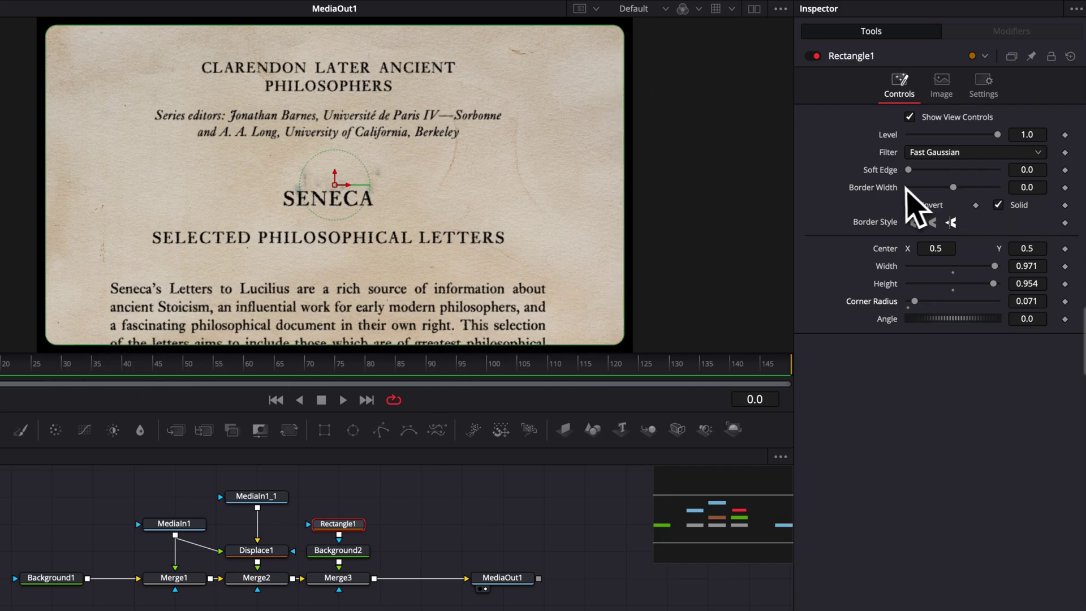
left_click_drag(909, 170, 914, 172)
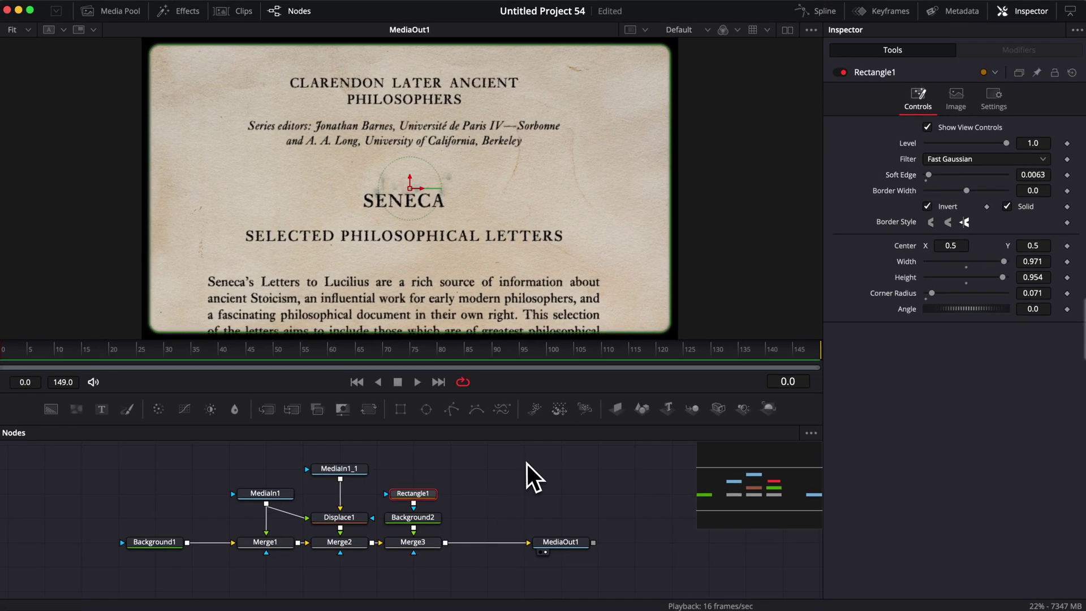
left_click(528, 463)
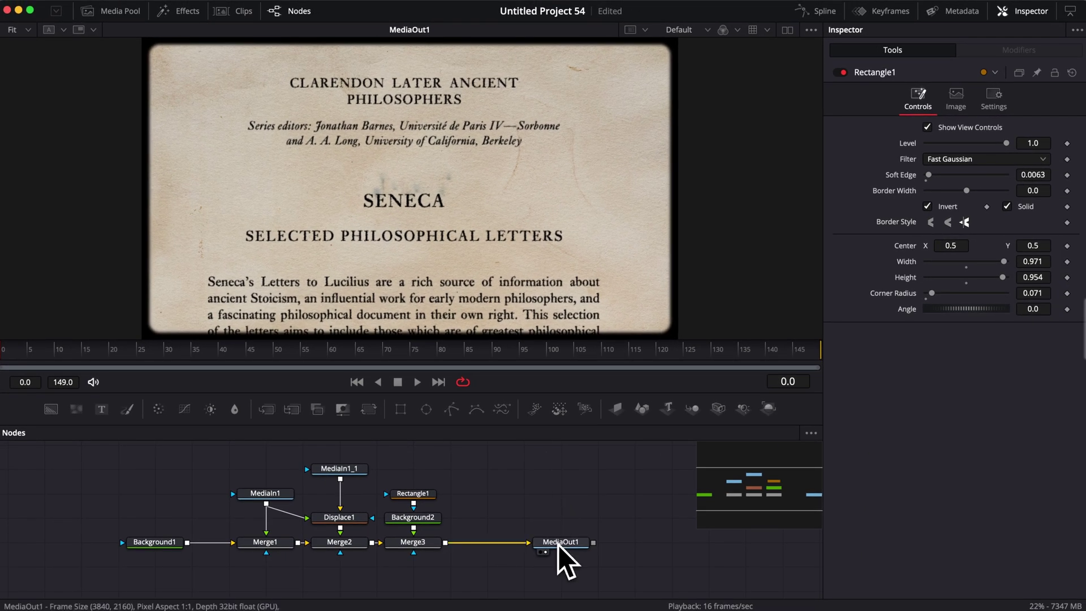
Move the output node right and insert a Film Damage effect after Merge3.
left_click_drag(559, 544, 693, 547)
scroll(600, 535, "right", 5)
left_click(289, 543)
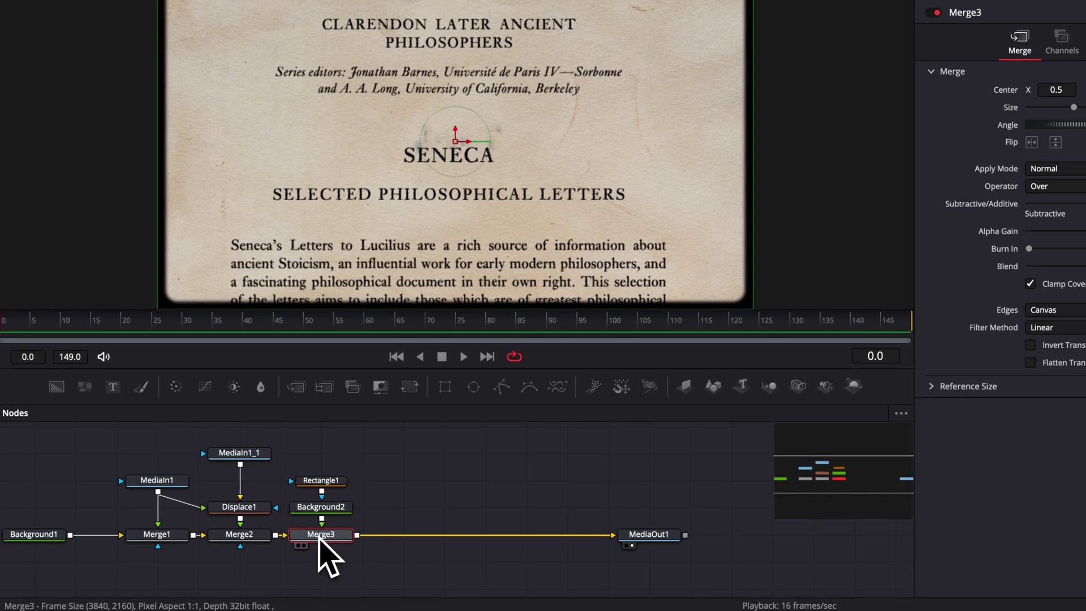
key("shift+space")
type("displ")
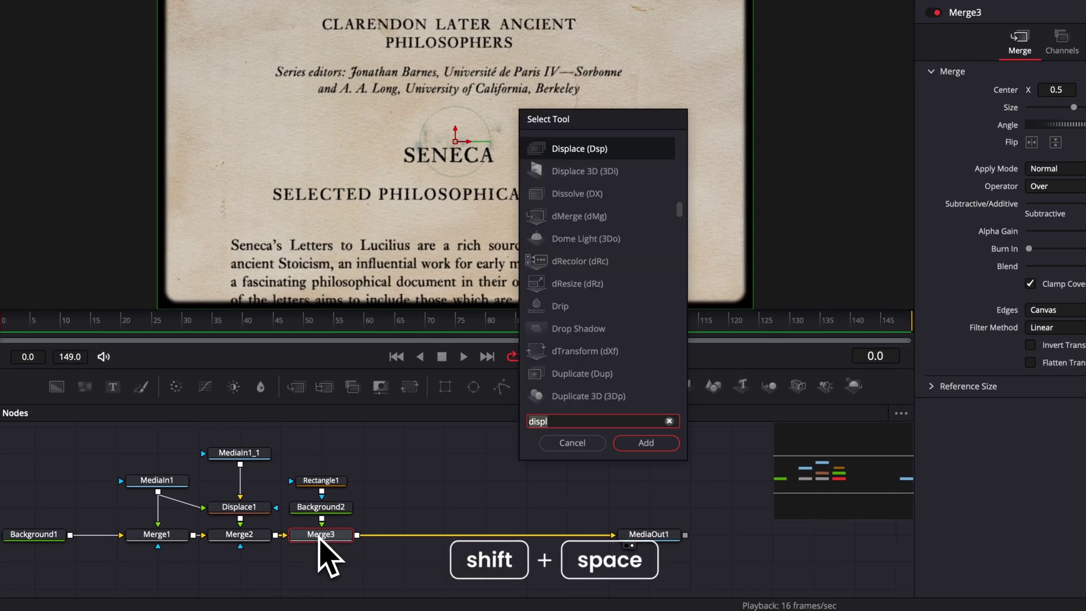
key("BackSpace")
key("BackSpace")
key("BackSpace")
key("BackSpace")
key("BackSpace")
type("fil")
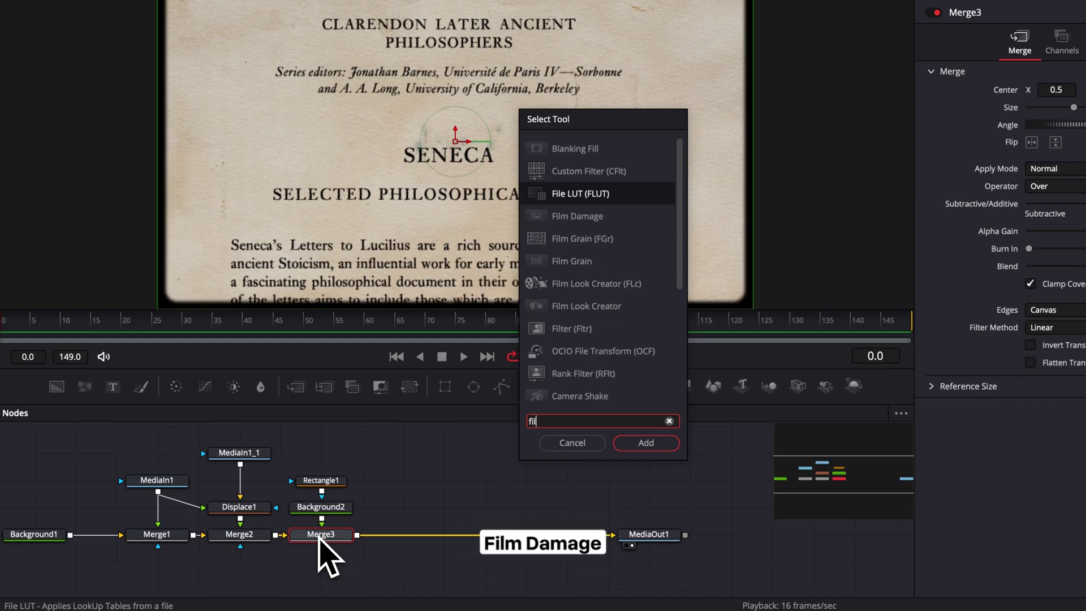
key("Down")
key("Return")
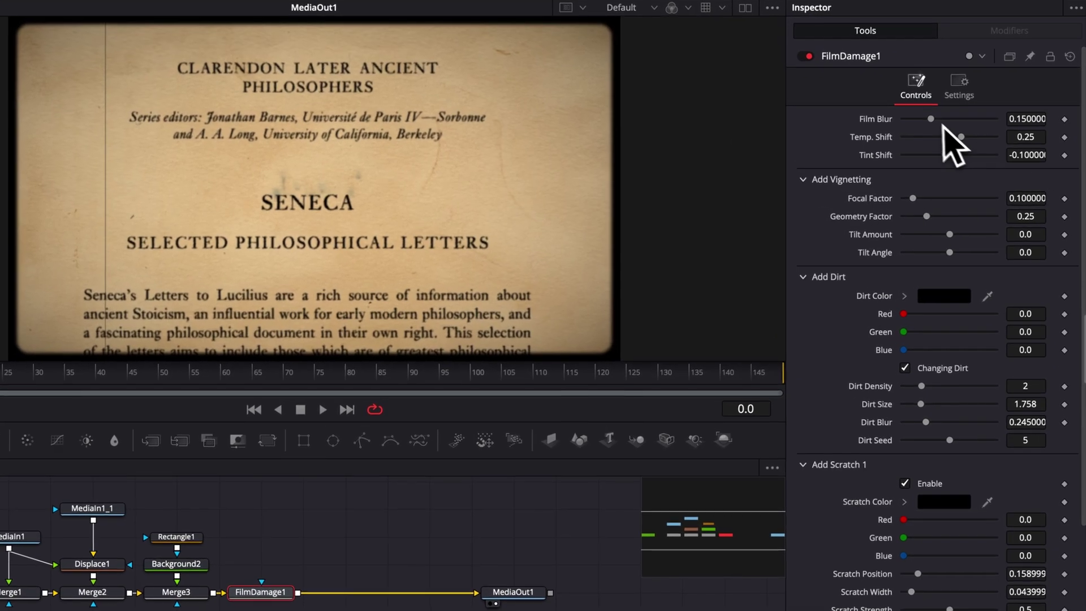
Reduce the film blur to about 0.0748 and play back the composition.
mouse_move(931, 119)
left_mouse_down()
mouse_move(959, 121)
mouse_move(913, 124)
left_mouse_up()
scroll(883, 390, "down", 3)
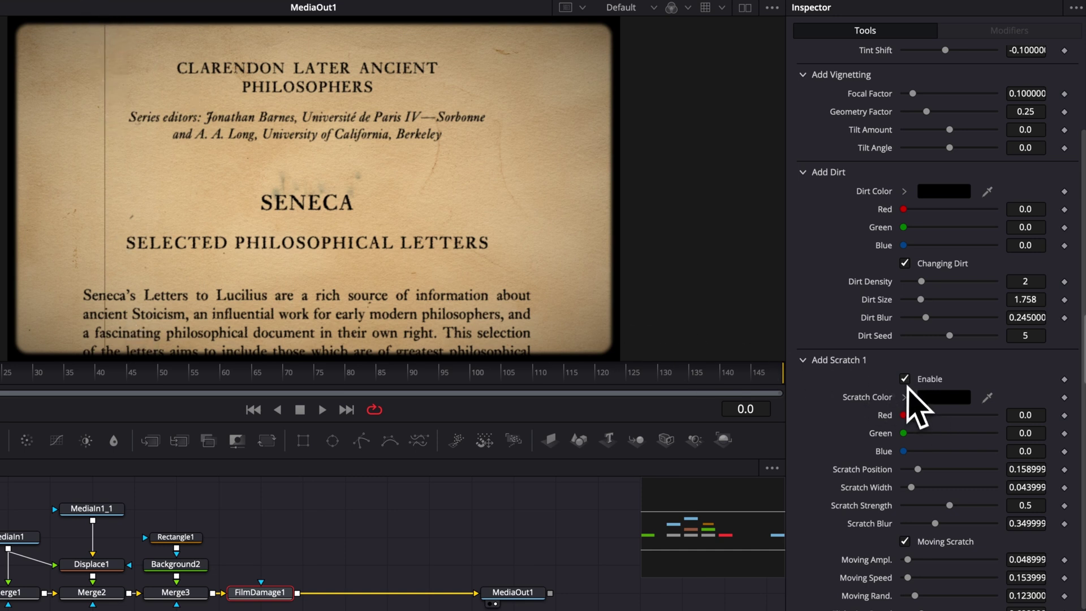
key("space")
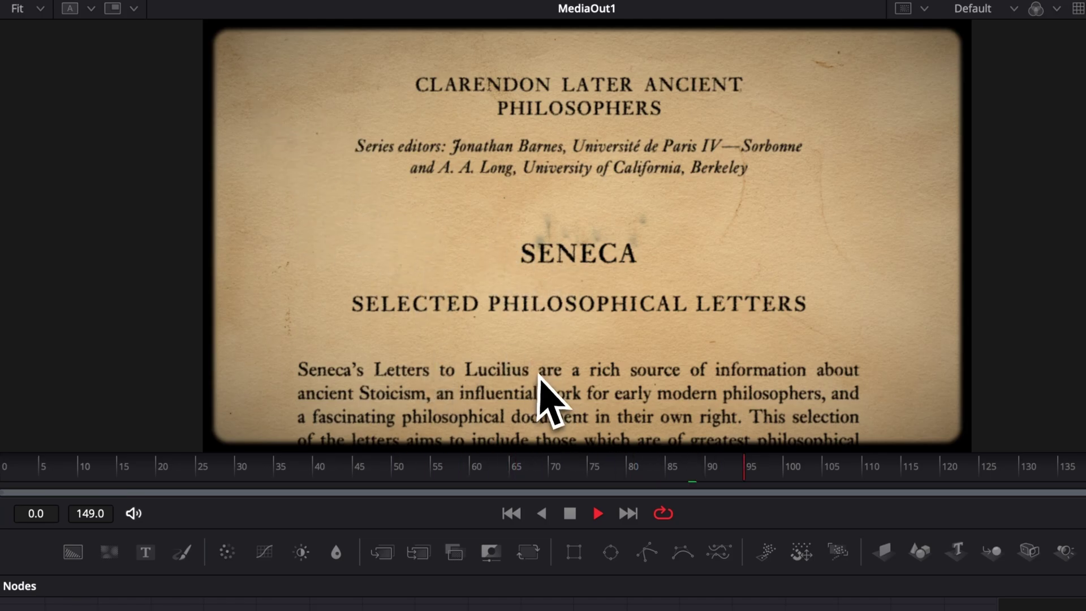
Stop playback and scroll the node graph to the right.
key("space")
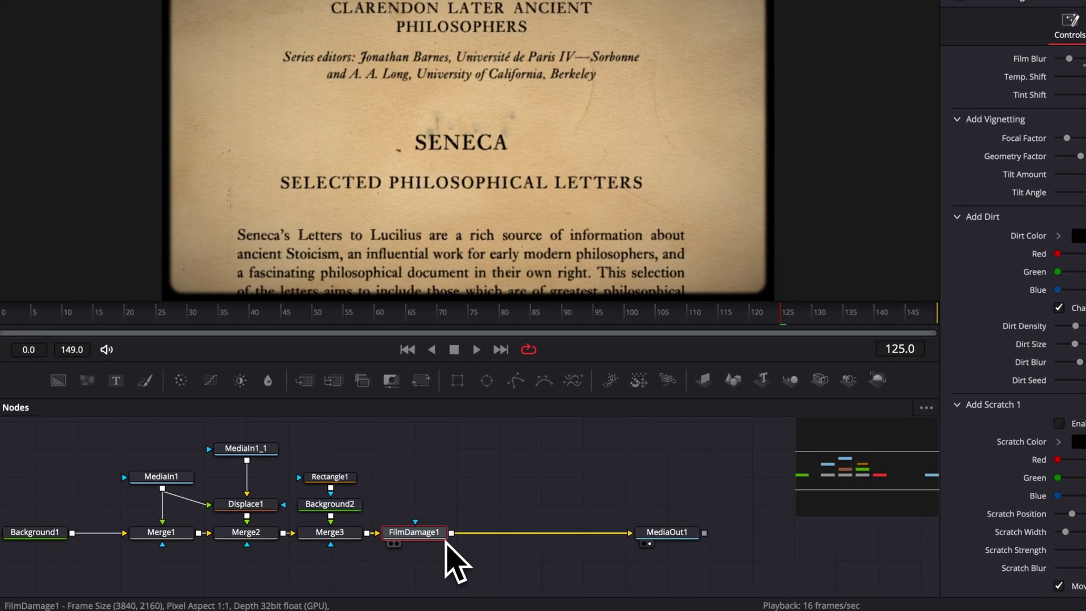
scroll(512, 540, "right", 2)
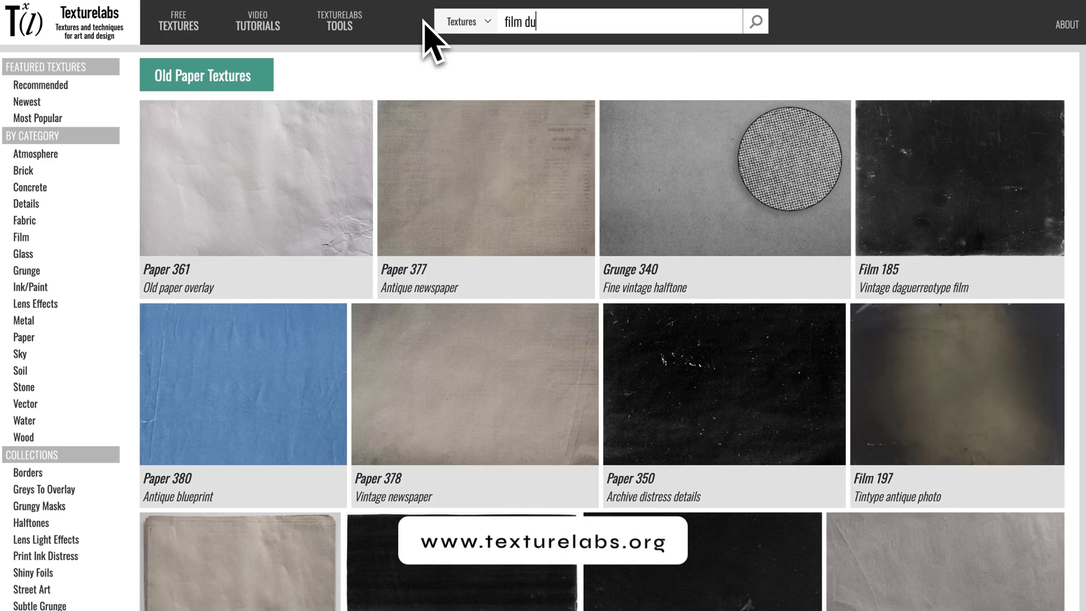
Search Texturelabs for 'film dust' and download Grunge 353 at the large jpg size.
key("Return")
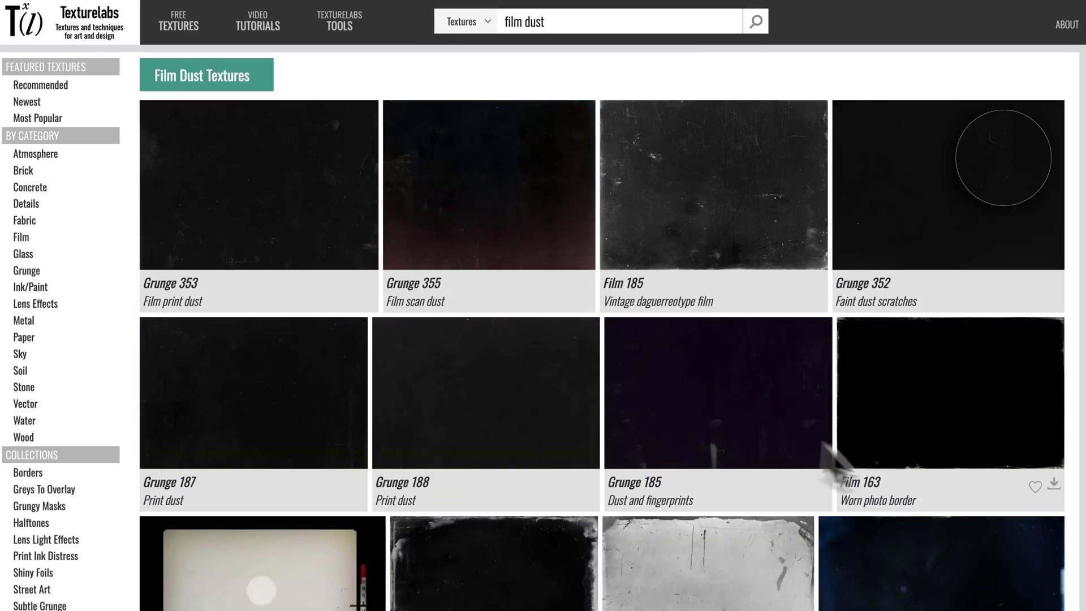
scroll(538, 331, "down", 5)
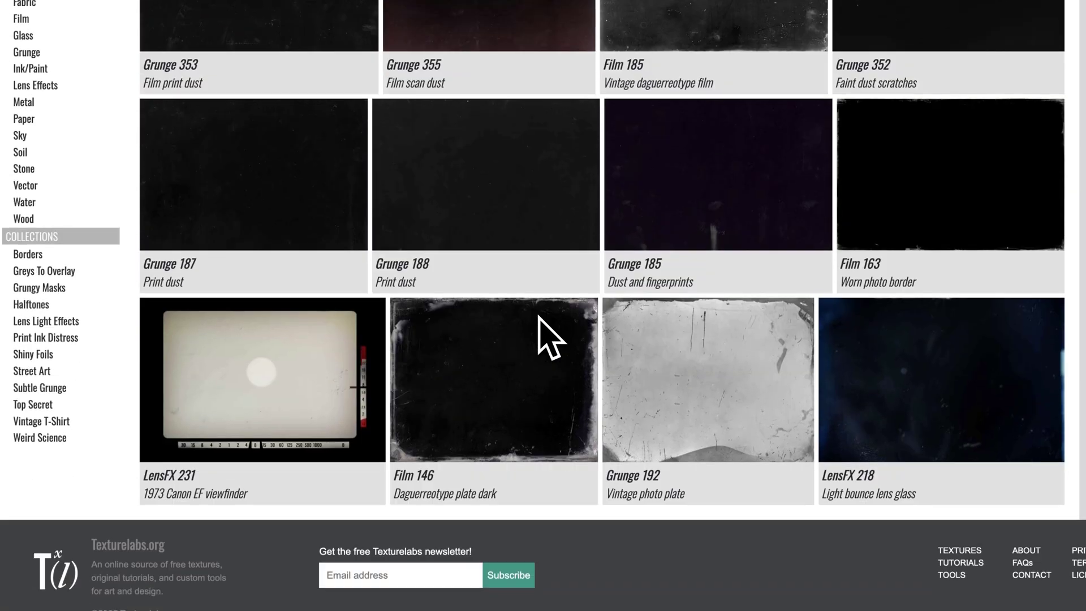
scroll(538, 322, "up", 5)
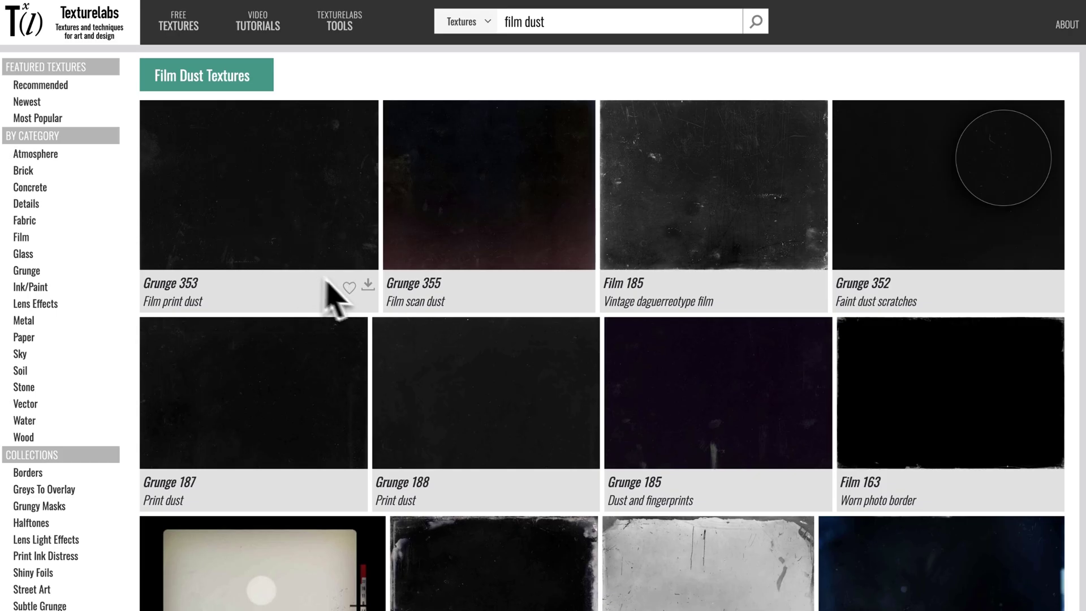
mouse_move(368, 287)
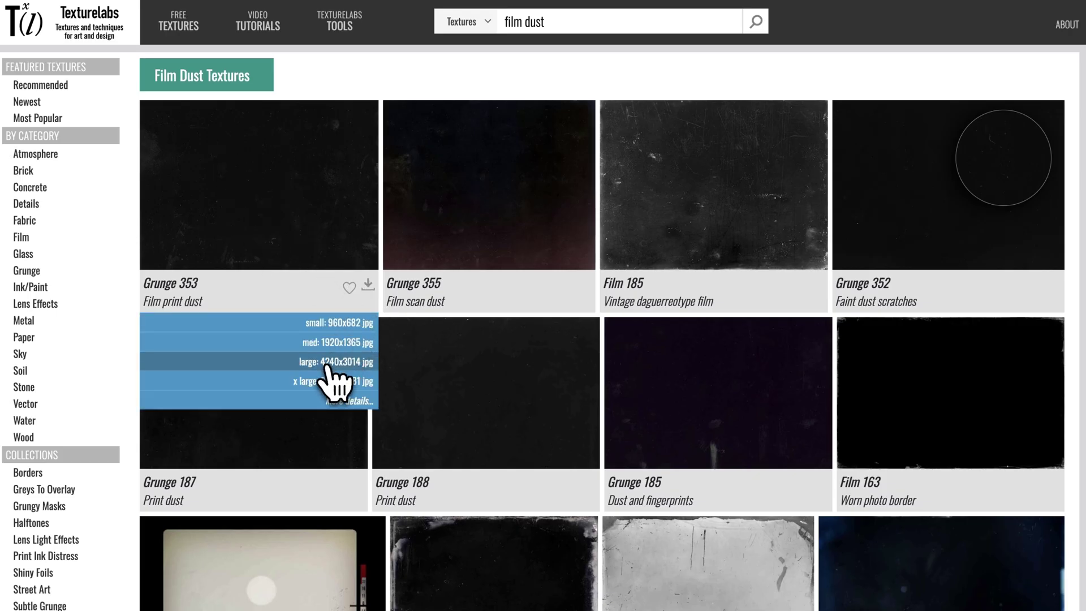
left_click(364, 356)
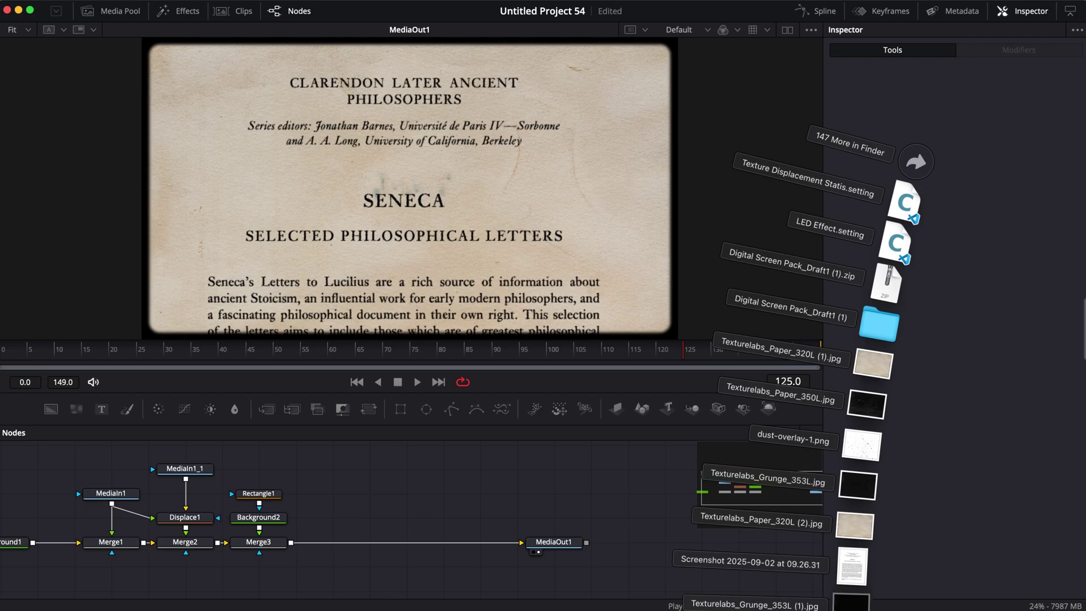
Import the dust texture, merge it into the Merge3–MediaOut1 line, and blend Merge4 in Screen mode.
left_click_drag(757, 475, 430, 486)
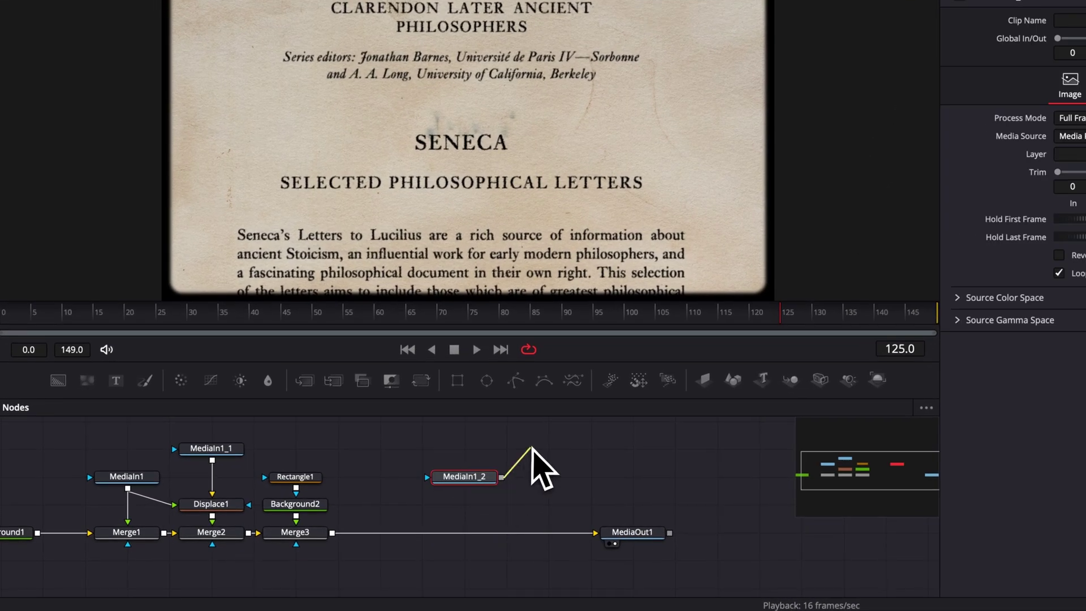
left_click_drag(502, 477, 346, 533)
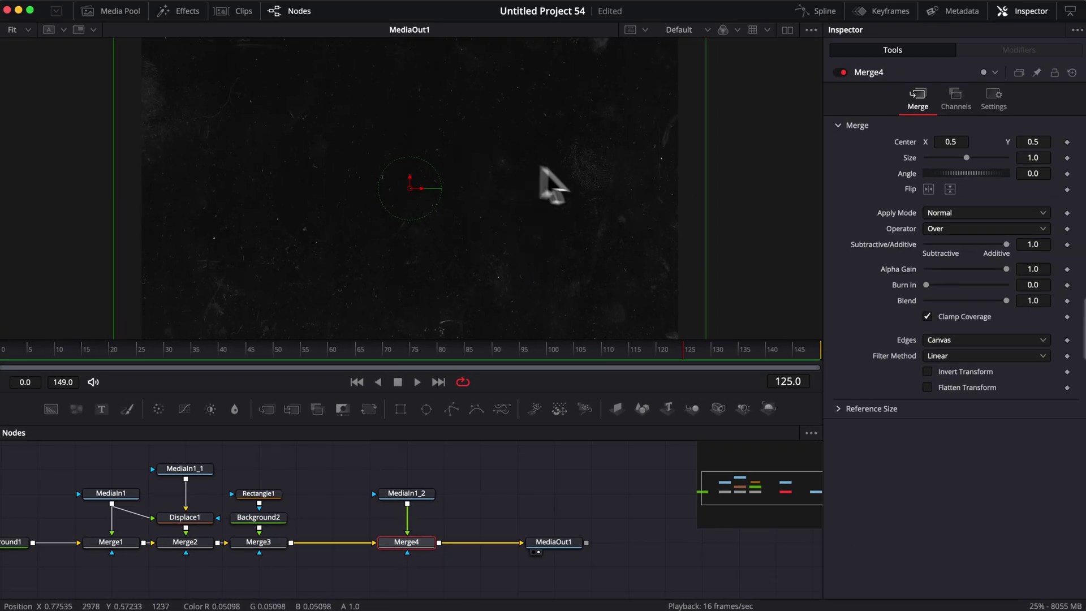
left_click(974, 214)
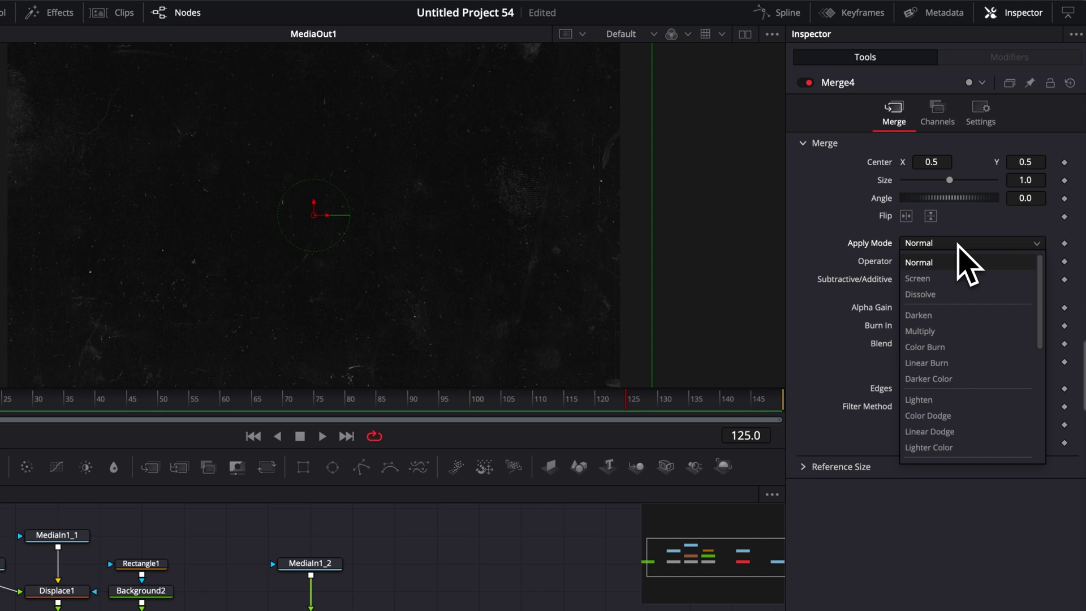
left_click(937, 279)
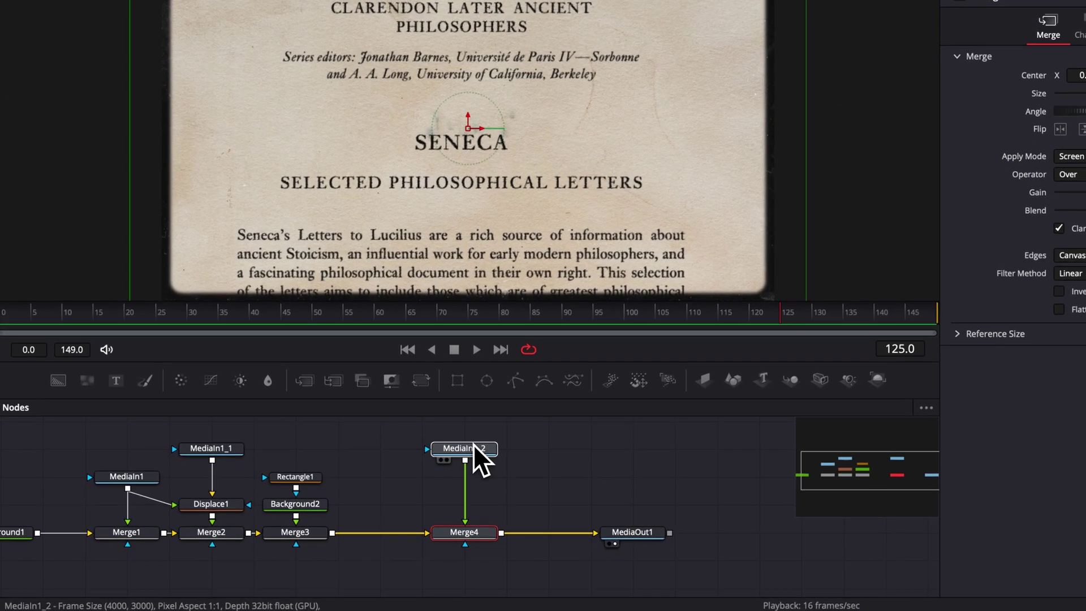
Set Merge4's apply mode back to Normal.
left_click(415, 495)
left_click(465, 533)
left_click(984, 215)
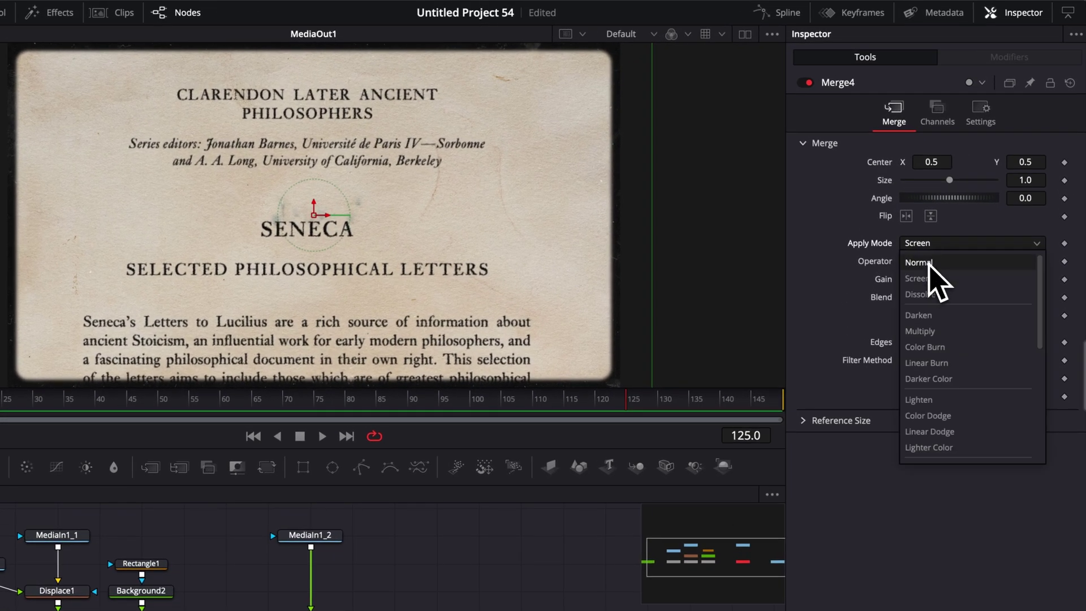
left_click(950, 230)
left_click(397, 475)
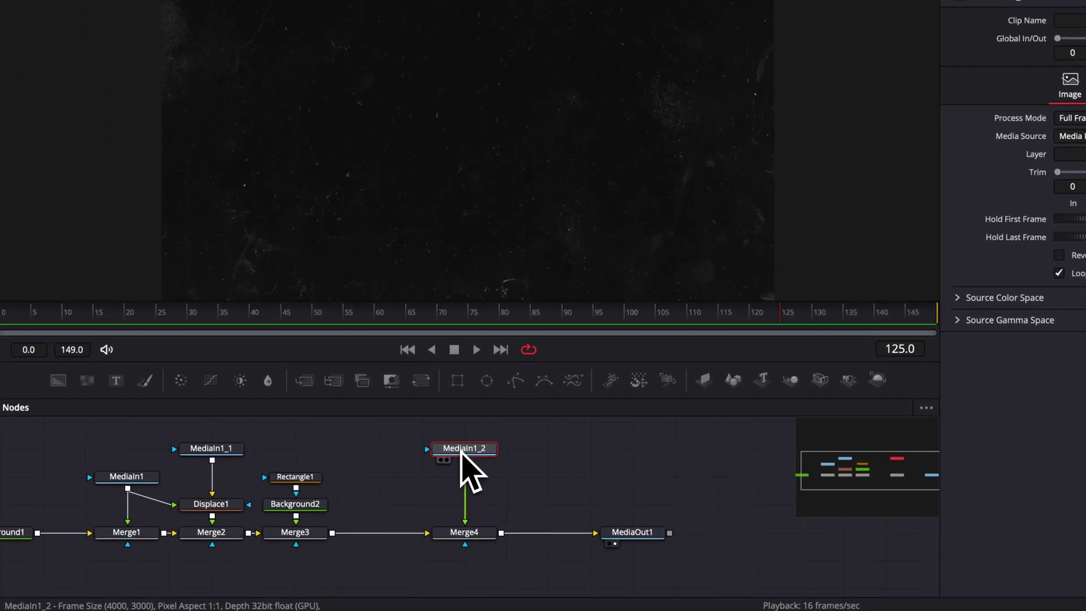
Insert an Invert Color node after the dust texture.
key("shift+space")
type("invert")
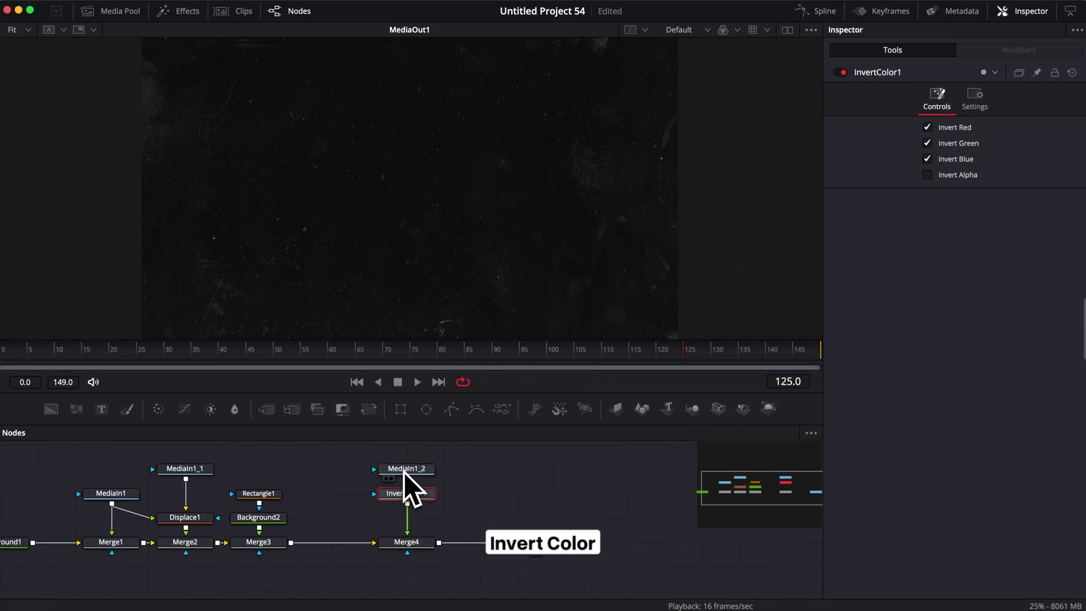
key("Return")
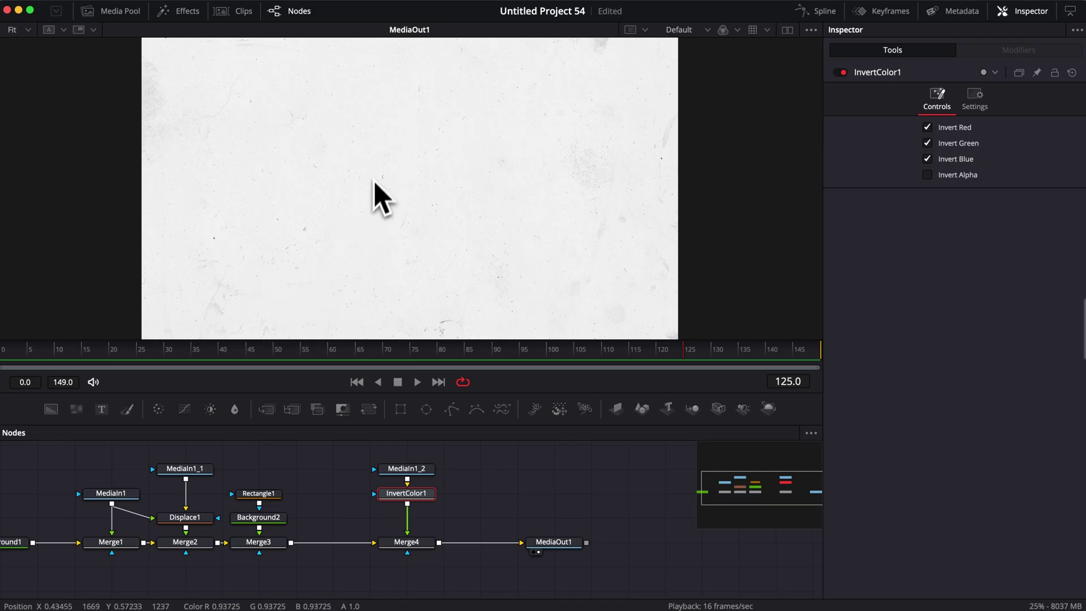
Set Merge4's apply mode to Multiply and play back to check the dark specks.
left_click(415, 542)
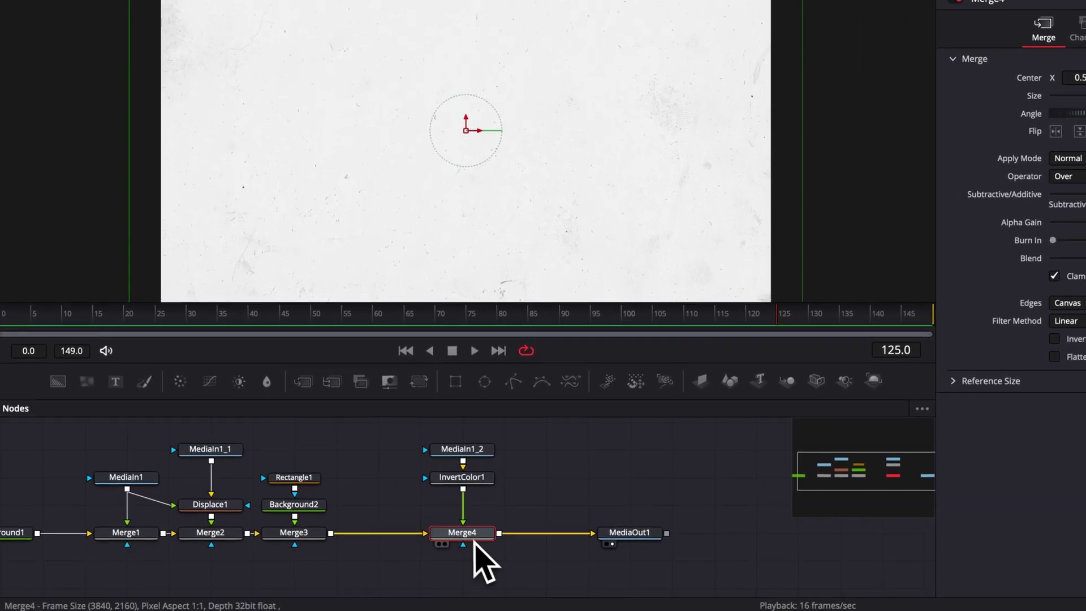
left_click(1073, 157)
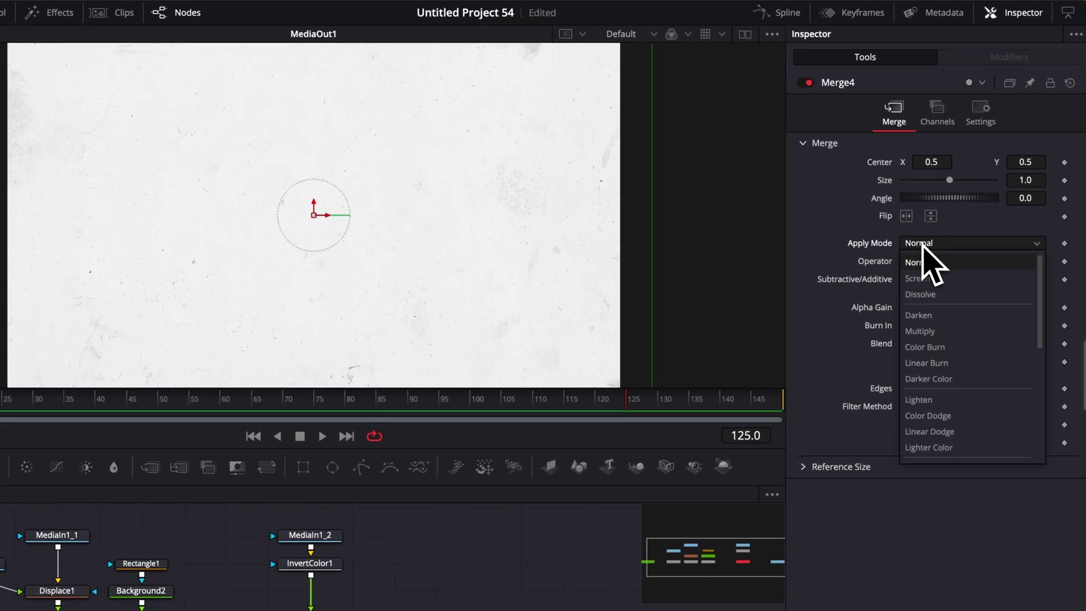
left_click(922, 243)
left_click(928, 246)
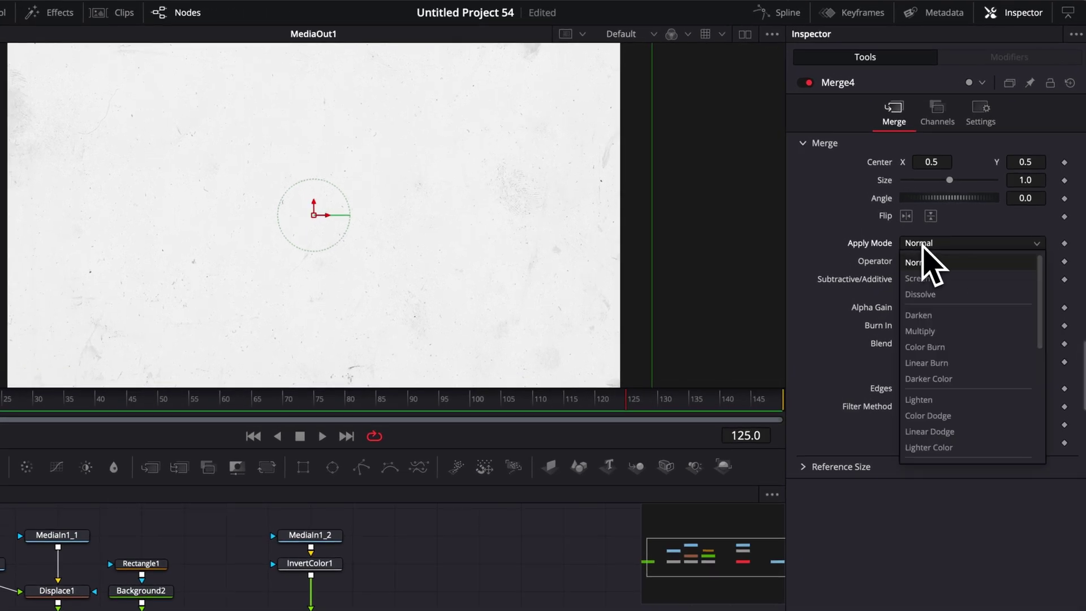
left_click(930, 331)
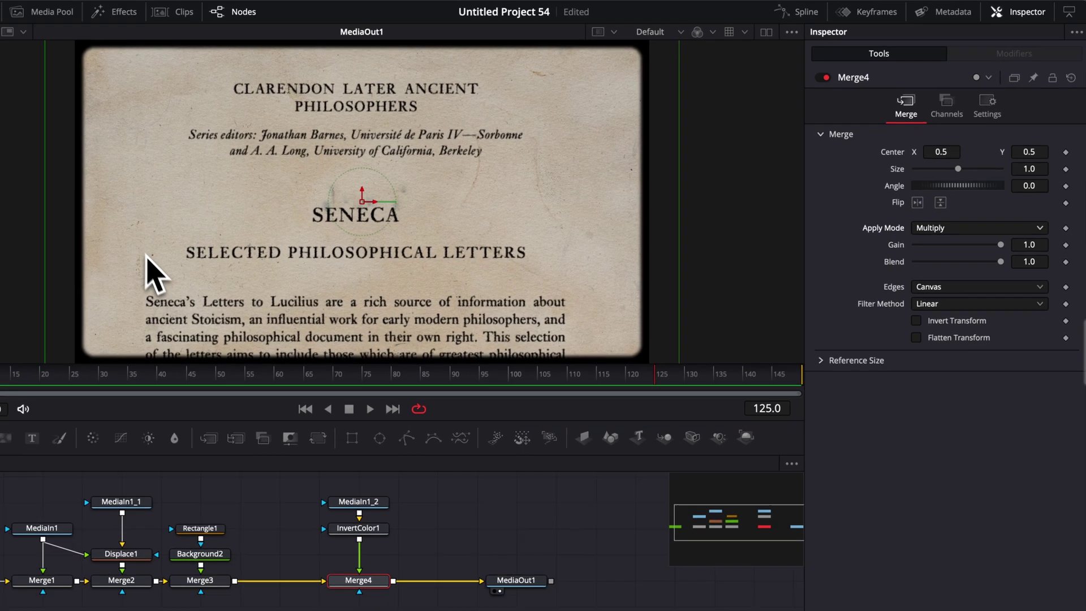
key("space")
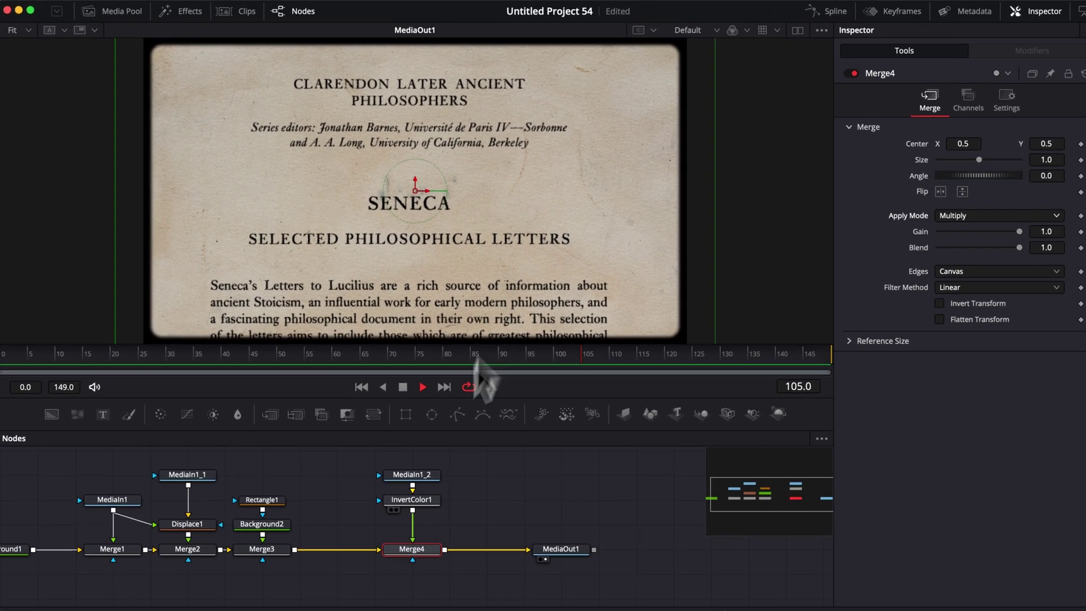
key("space")
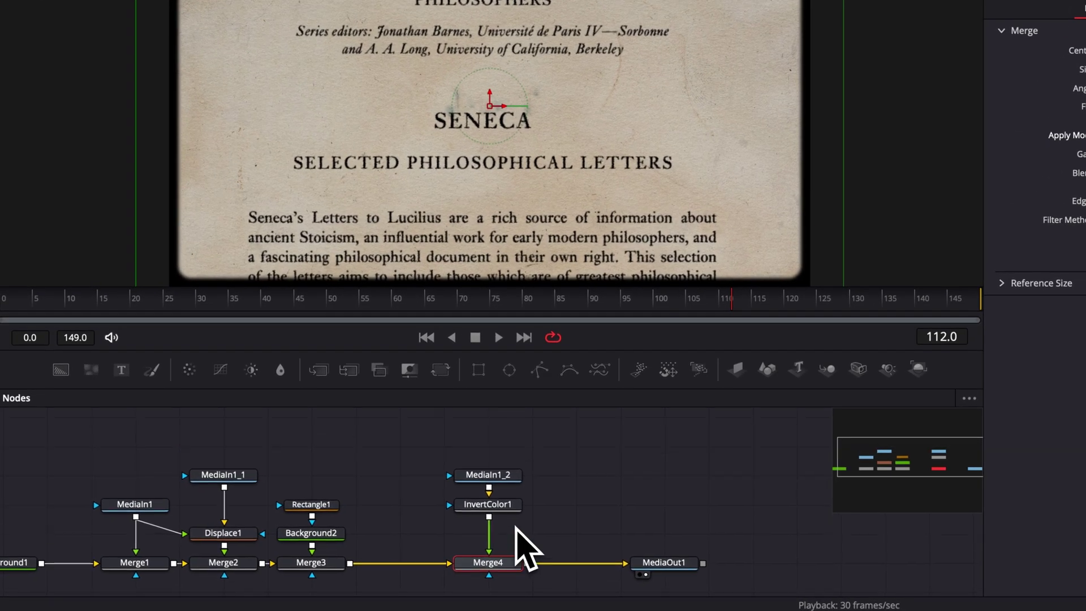
Move MediaOut1, Merge4 and InvertColor1 right and detach MediaIn1_2 from InvertColor1.
left_click_drag(515, 526, 494, 525)
left_click(481, 506)
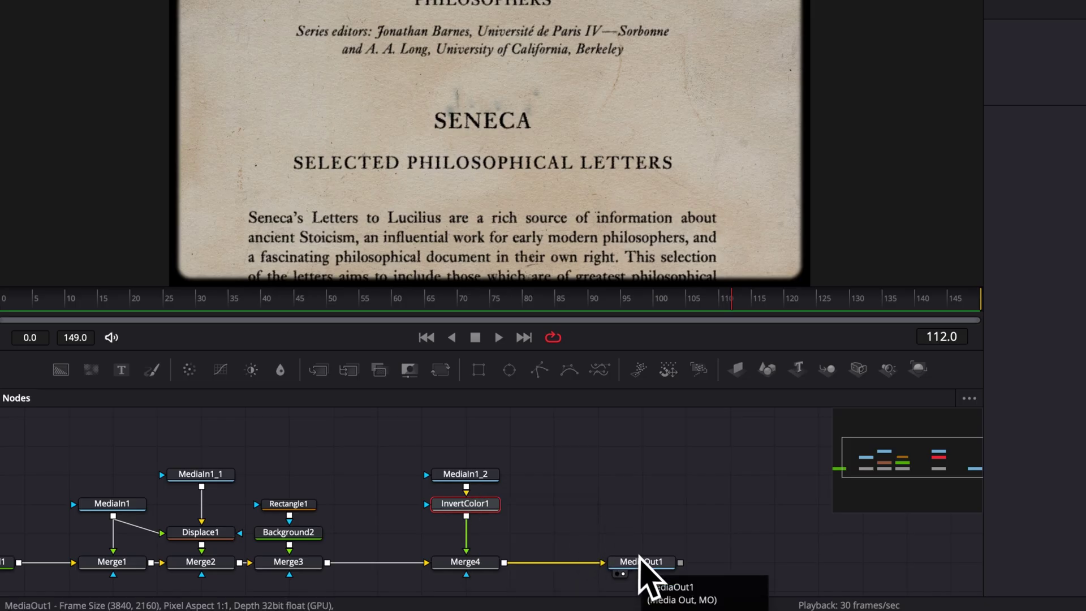
left_click_drag(651, 563, 781, 570)
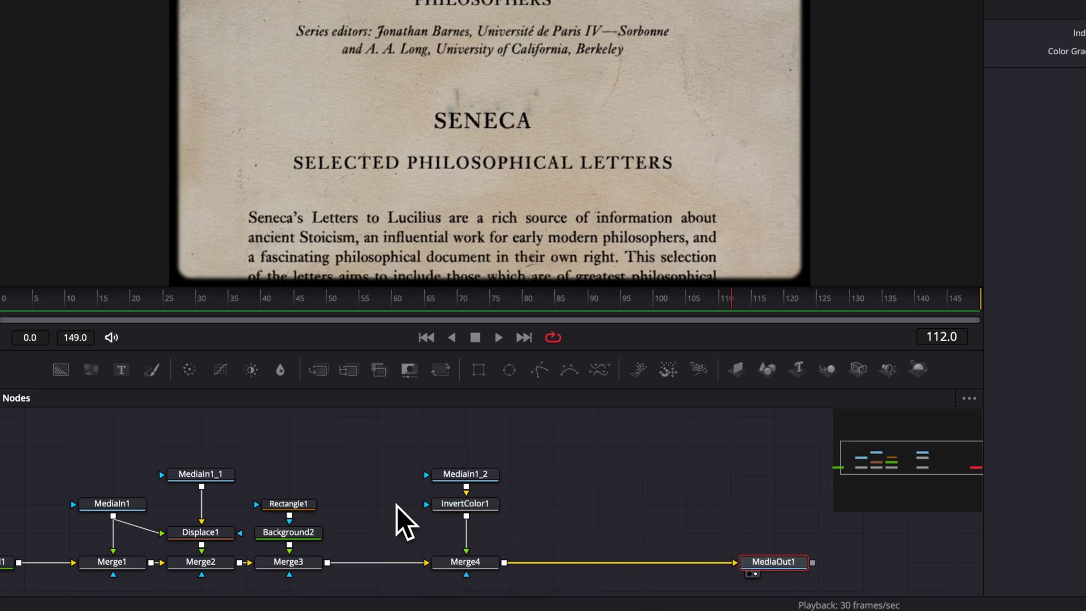
left_click_drag(396, 503, 634, 576)
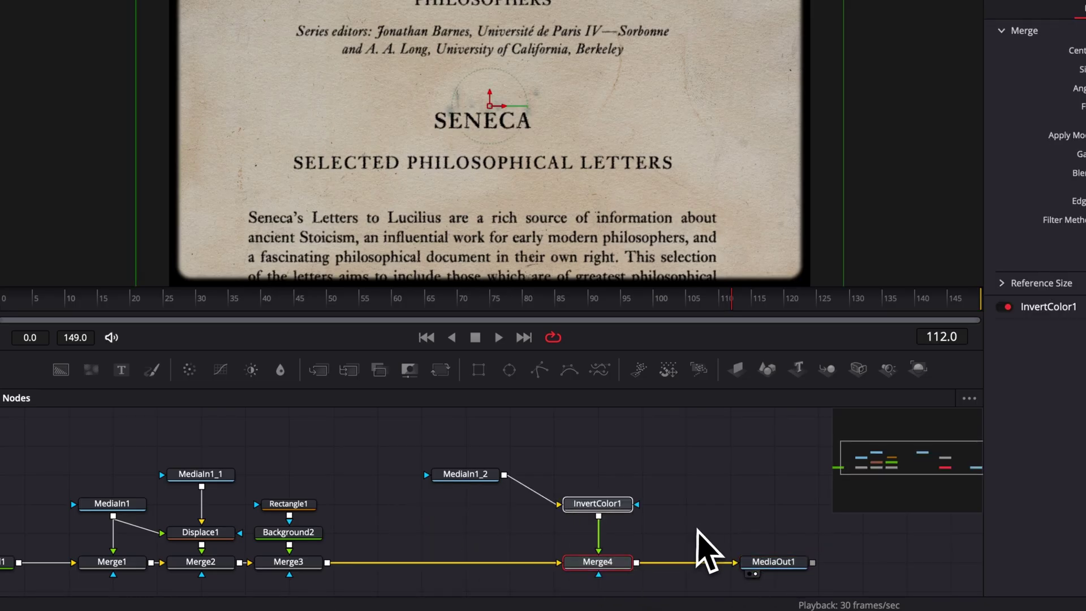
left_click_drag(614, 506, 570, 485)
scroll(569, 484, "up", 2)
left_click_drag(483, 513, 434, 485)
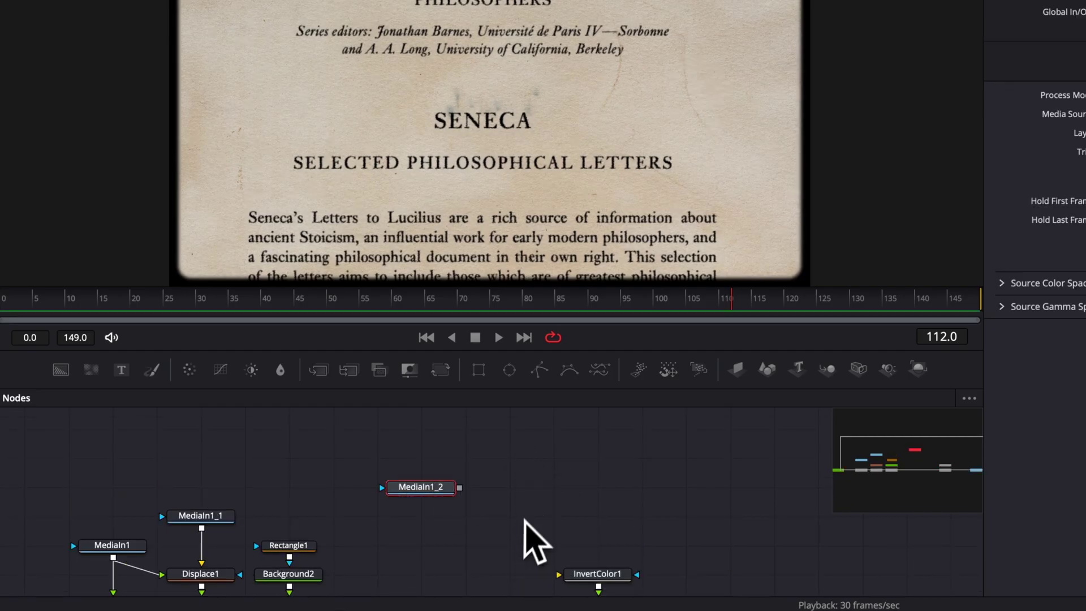
Add a Transform node and paste three copies of it.
left_click(520, 457)
key("shift+space")
type("tran")
key("Return")
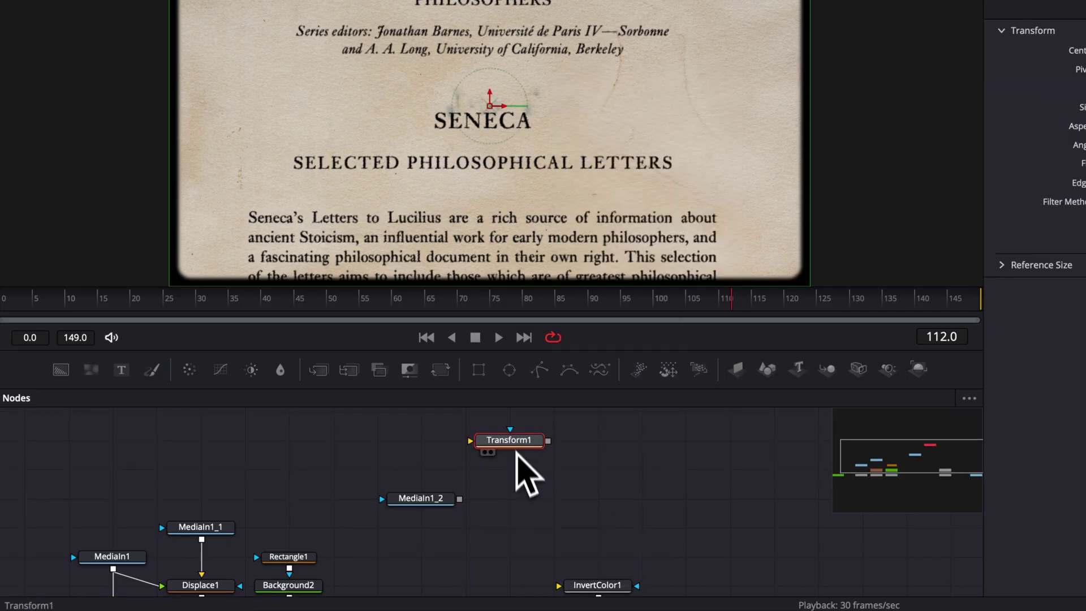
key("ctrl+c")
left_click(518, 484)
key("ctrl+v")
left_click(515, 499)
key("ctrl+v")
key("ctrl+v")
Move the dust texture left and feed it into all four Transforms.
left_click(439, 502)
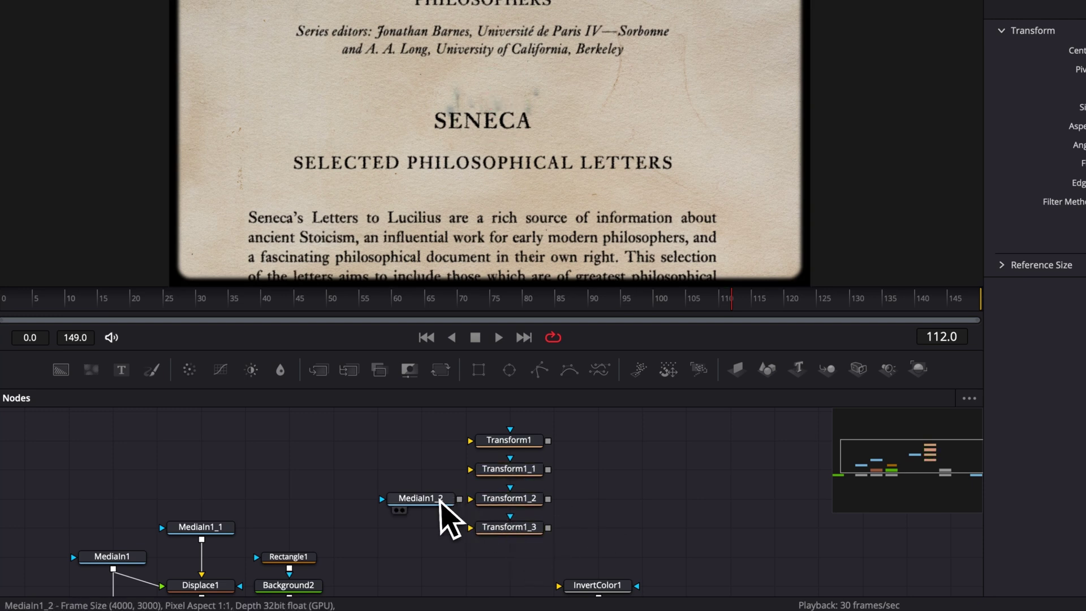
left_click_drag(439, 502, 420, 418)
left_click_drag(471, 441, 470, 440)
left_click_drag(417, 470, 478, 527)
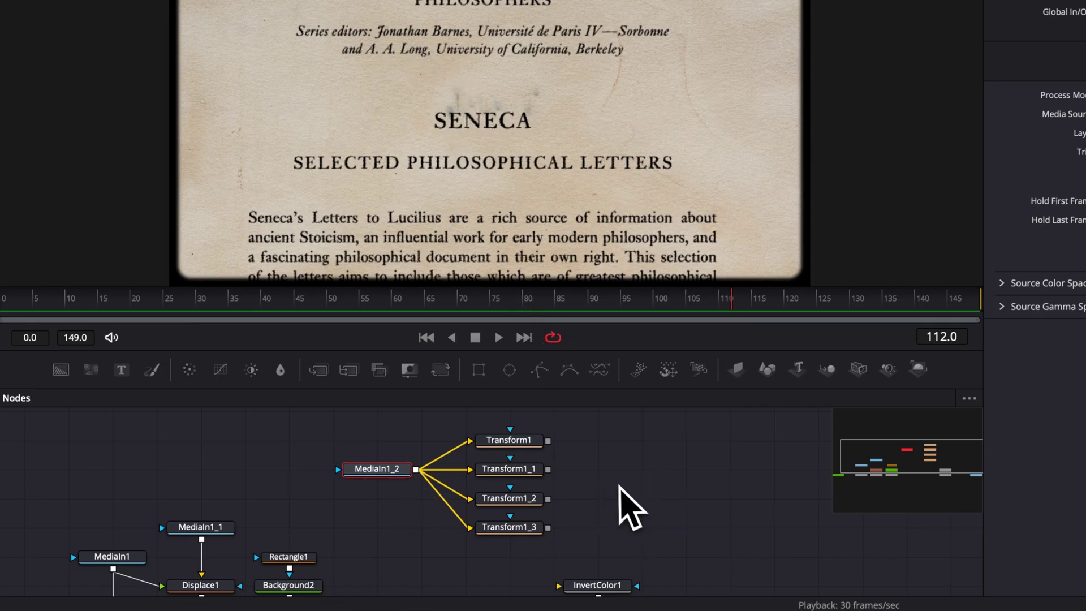
Add a Switch node to the right of the Transforms with its number of inputs set to 4.
left_click(617, 489)
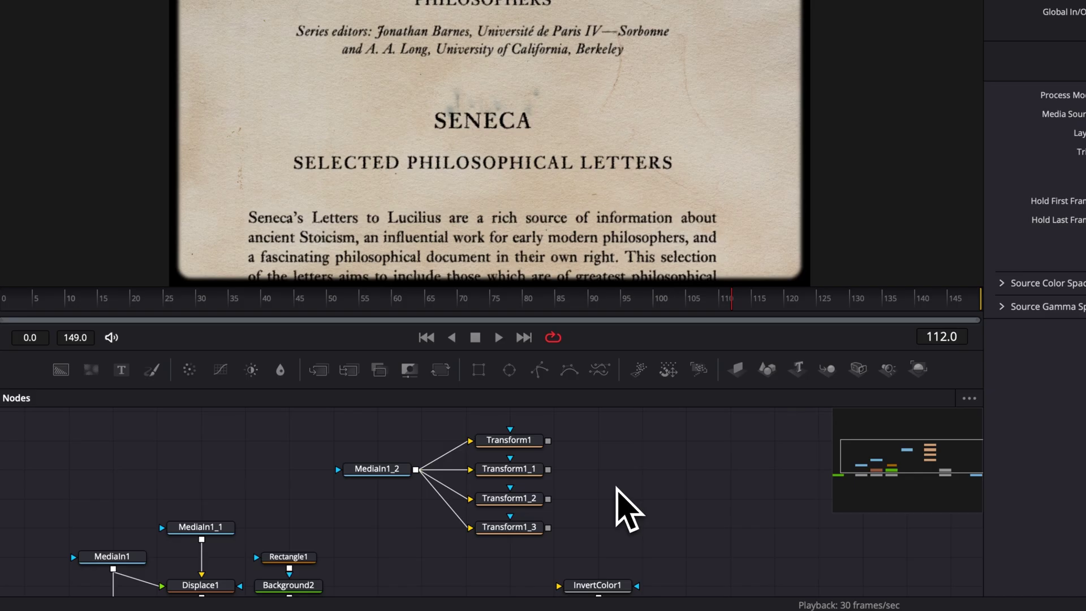
key("shift+space")
type("s")
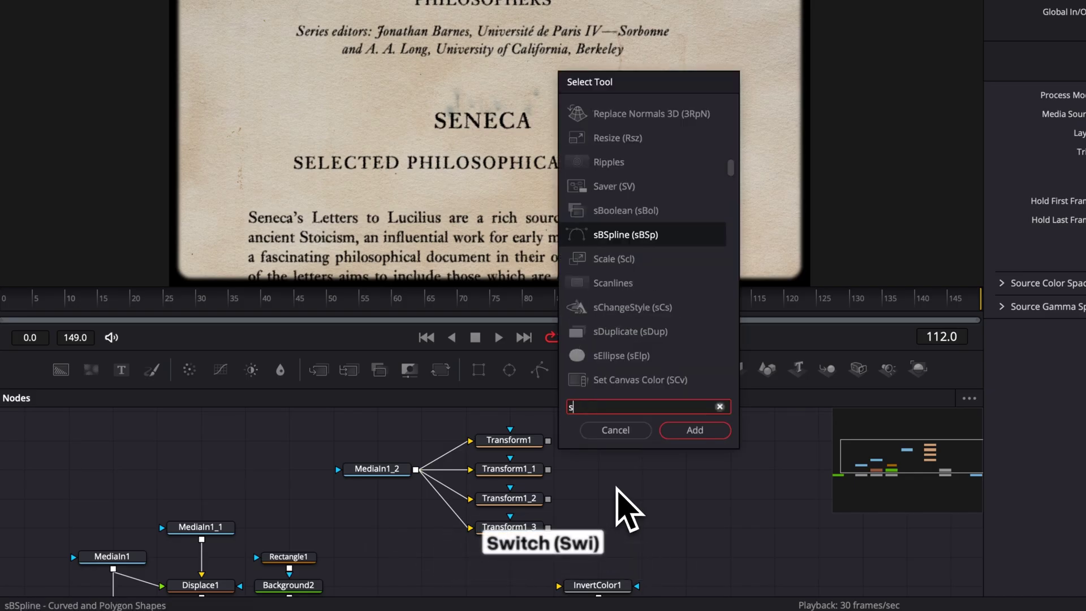
type("wi")
key("Return")
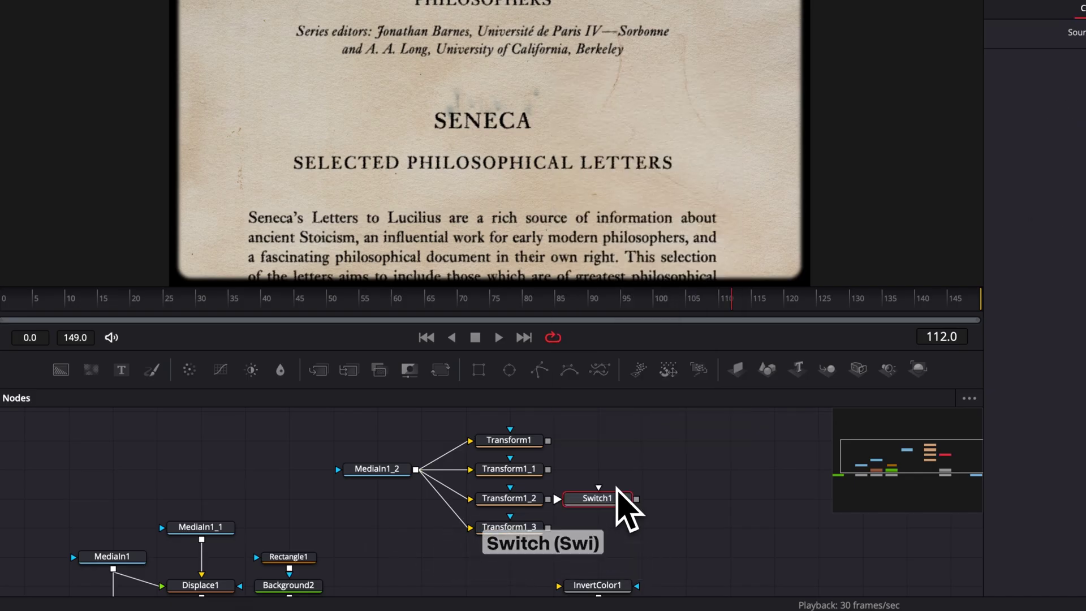
left_click_drag(601, 498, 639, 500)
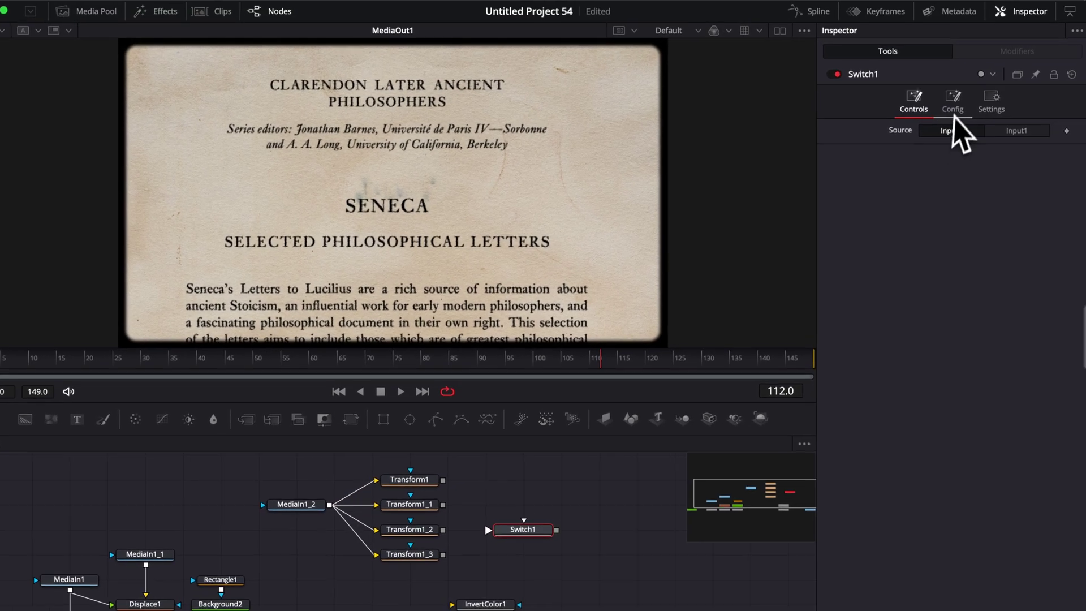
left_click(1085, 9)
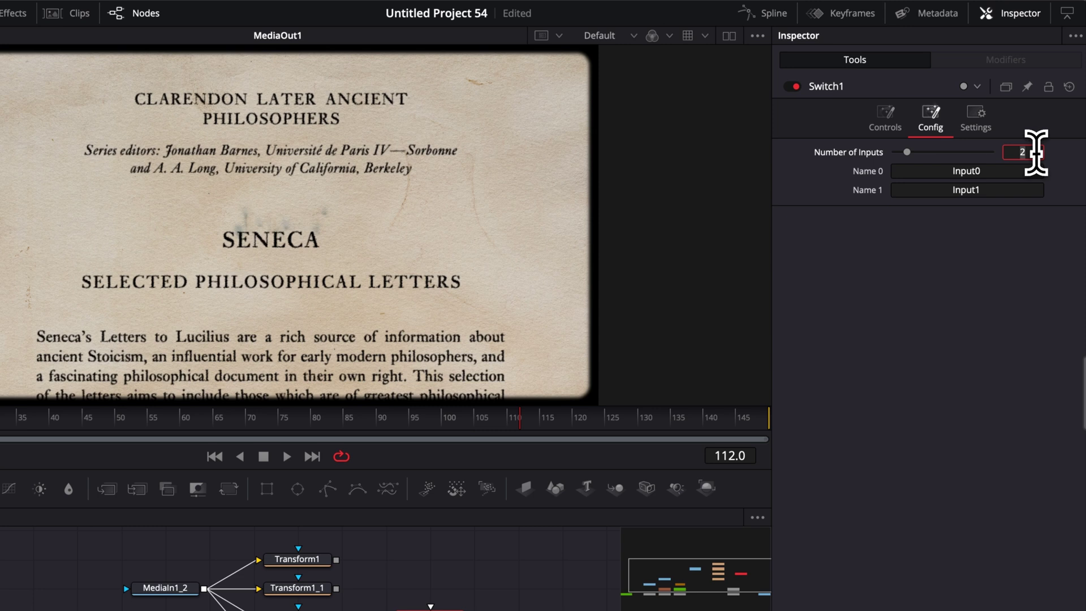
type("4")
key("Return")
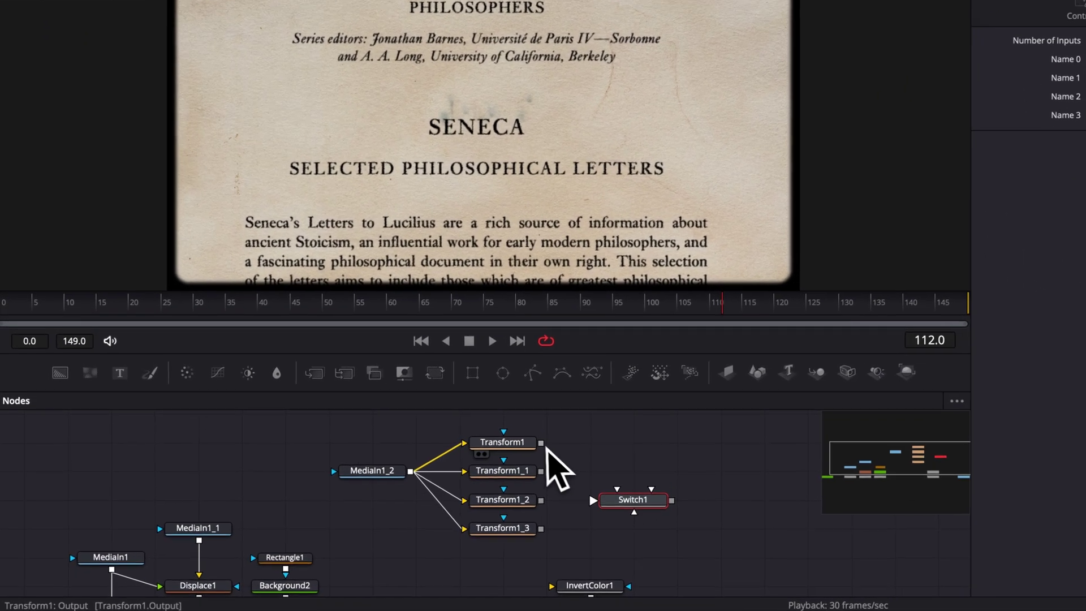
Connect Transform1, Transform1_1, Transform1_2 and Transform1_3 into Switch1.
left_click_drag(458, 468, 502, 517)
left_click_drag(547, 469, 635, 509)
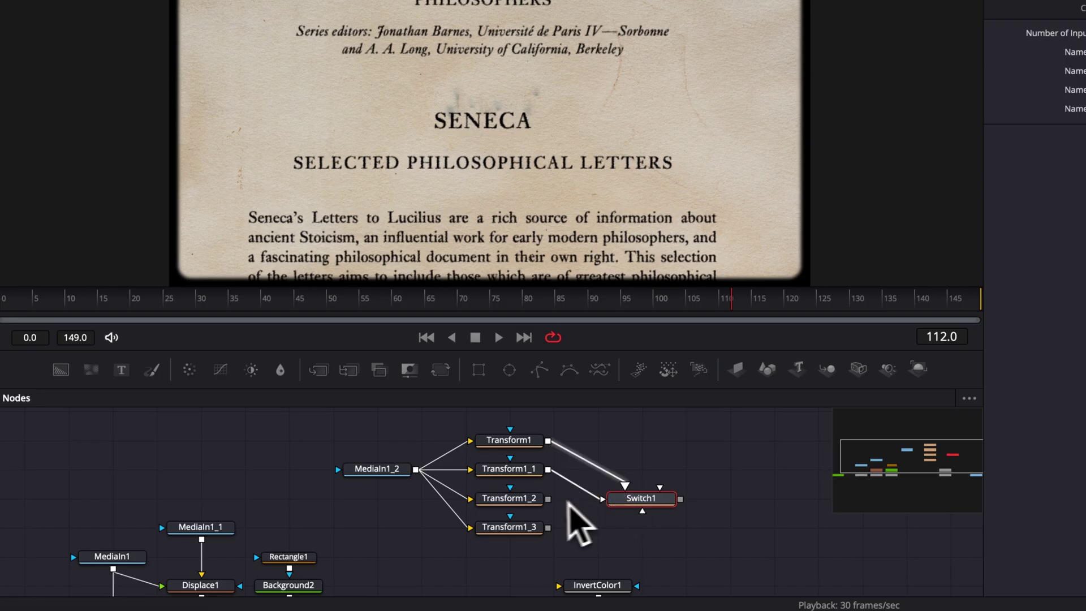
left_click_drag(548, 498, 605, 499)
left_click_drag(548, 527, 642, 512)
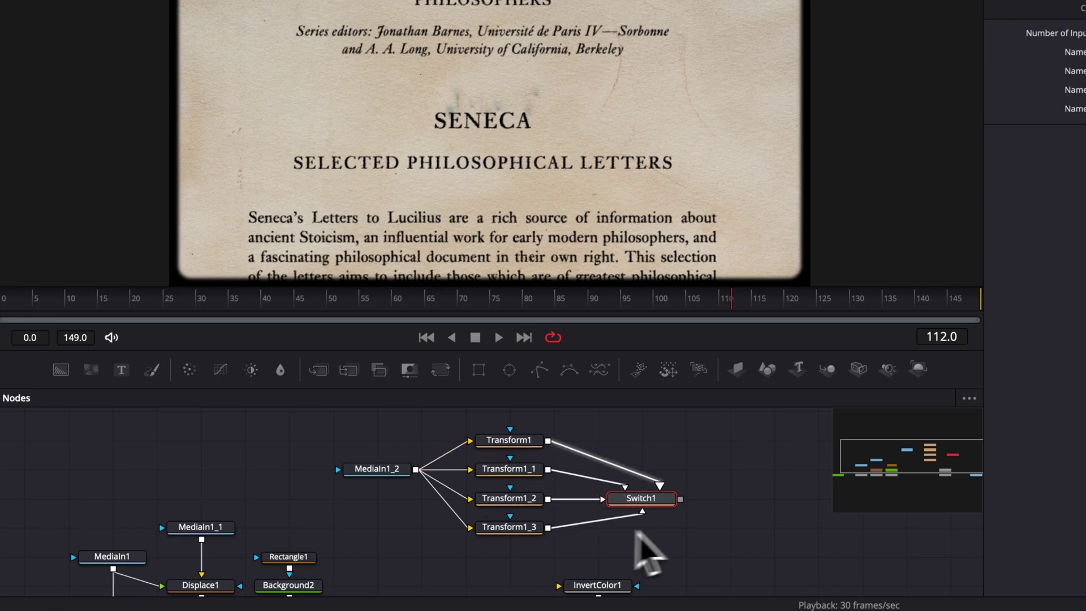
Flip Transform1_1, Transform1_2 and Transform1_3 horizontally or vertically, Transform1_3 vertically.
left_click(516, 442)
left_click(502, 469)
left_click(506, 497)
left_click(521, 443)
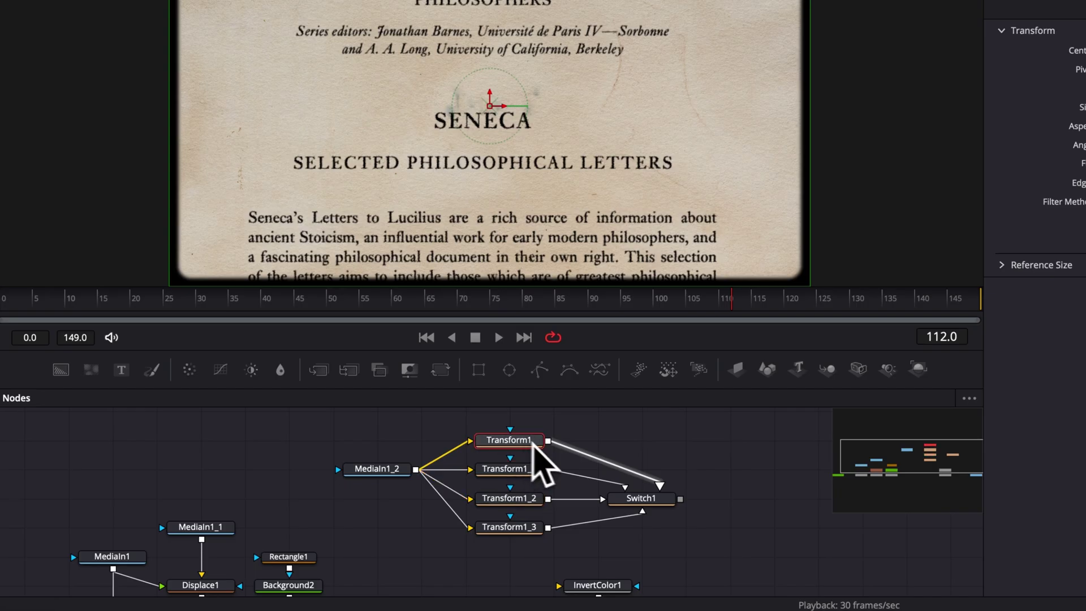
left_click(518, 471)
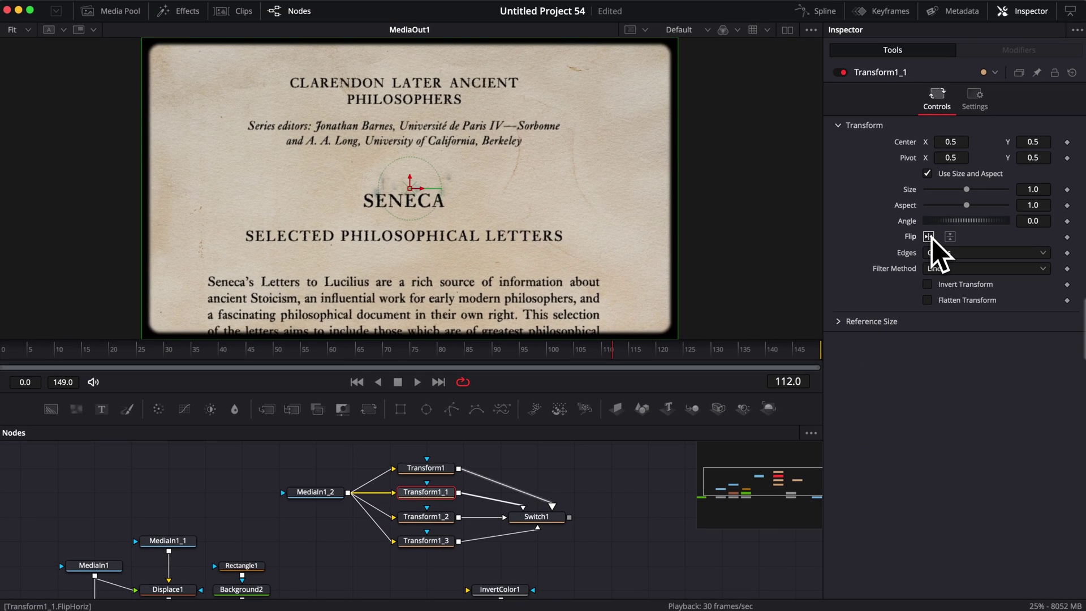
left_click(426, 516)
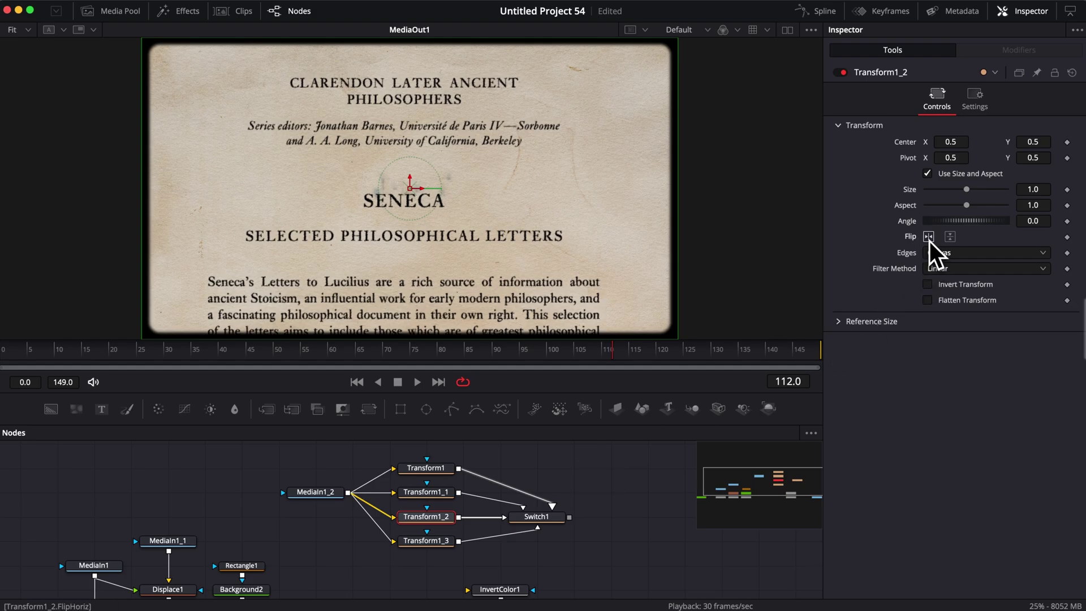
left_click(438, 542)
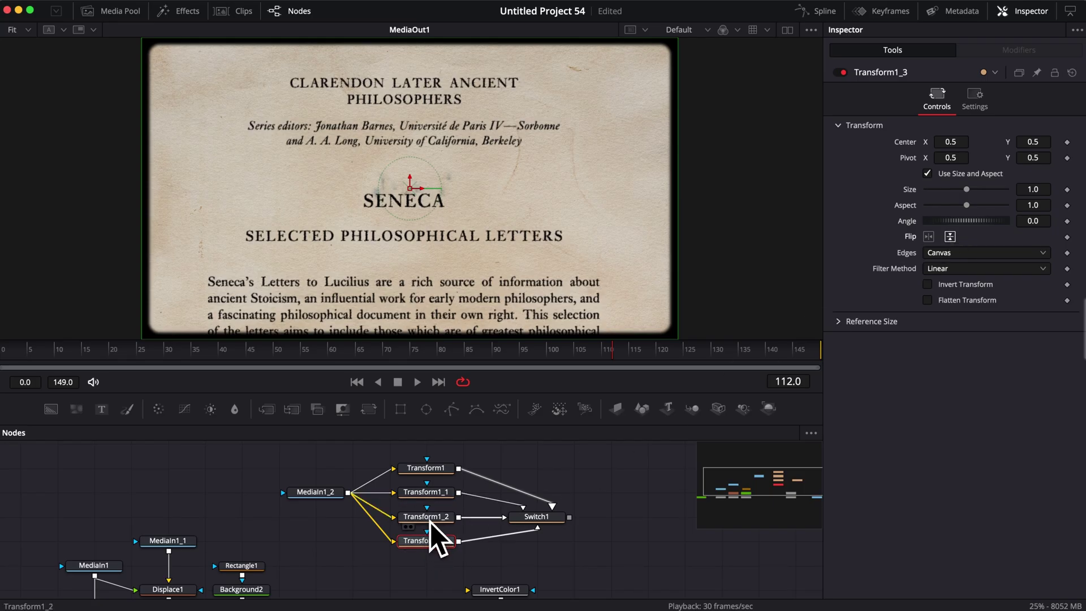
left_click(435, 494)
left_click(435, 469)
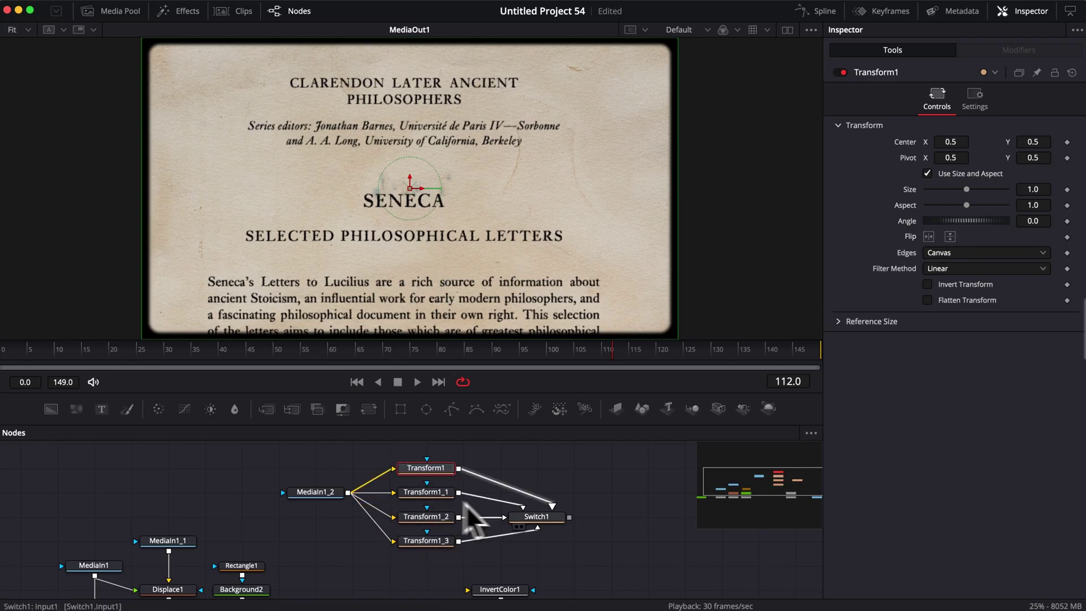
Load Switch1 in the viewer and preview its Input1, Input2, Input3, then Input0 variants.
left_click(547, 516)
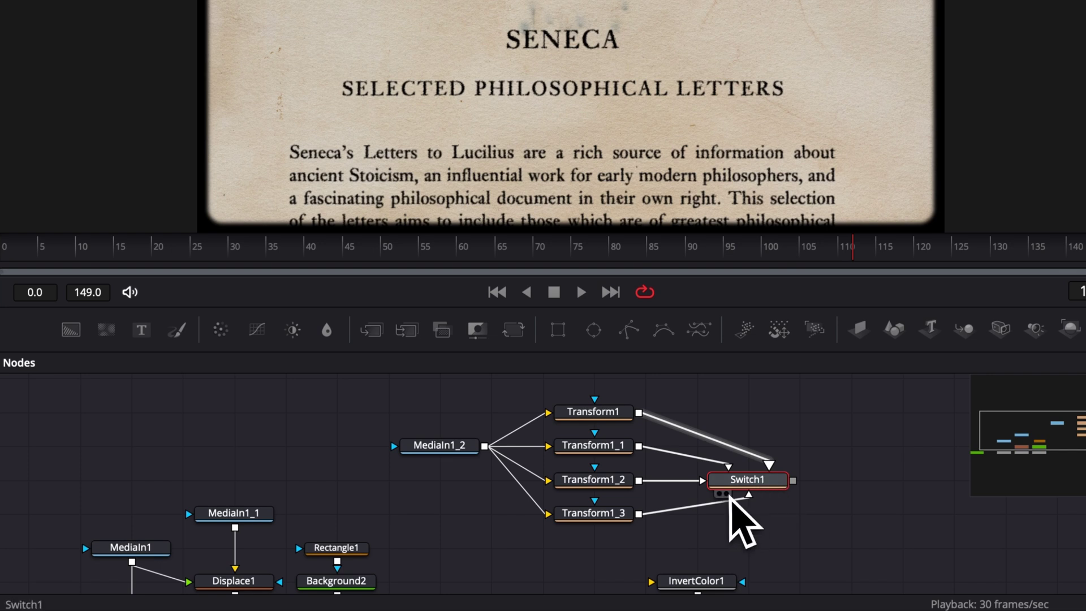
left_click(718, 494)
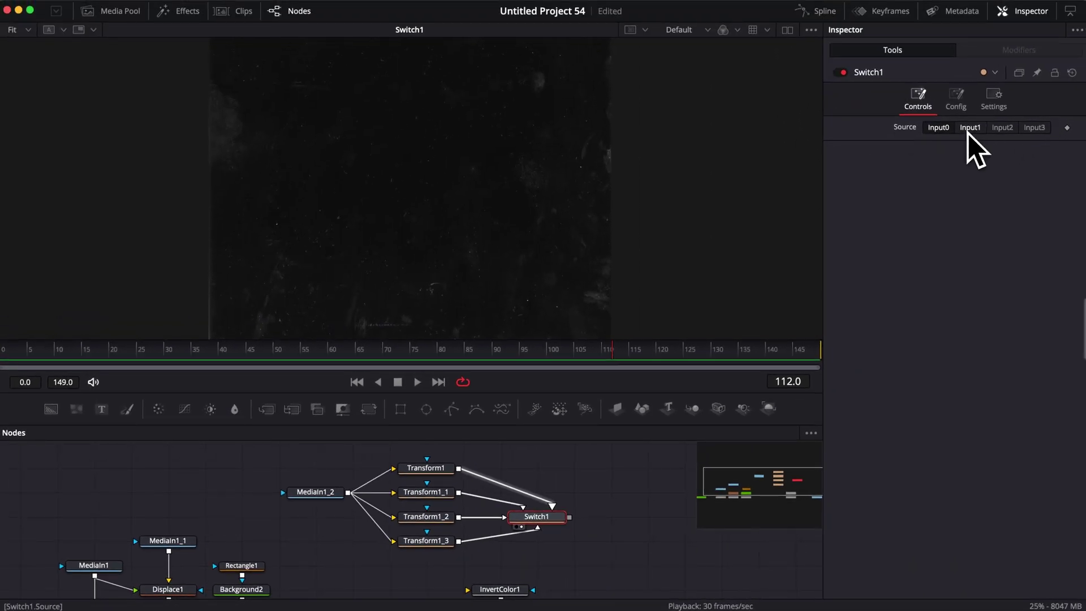
left_click(969, 127)
left_click(1000, 128)
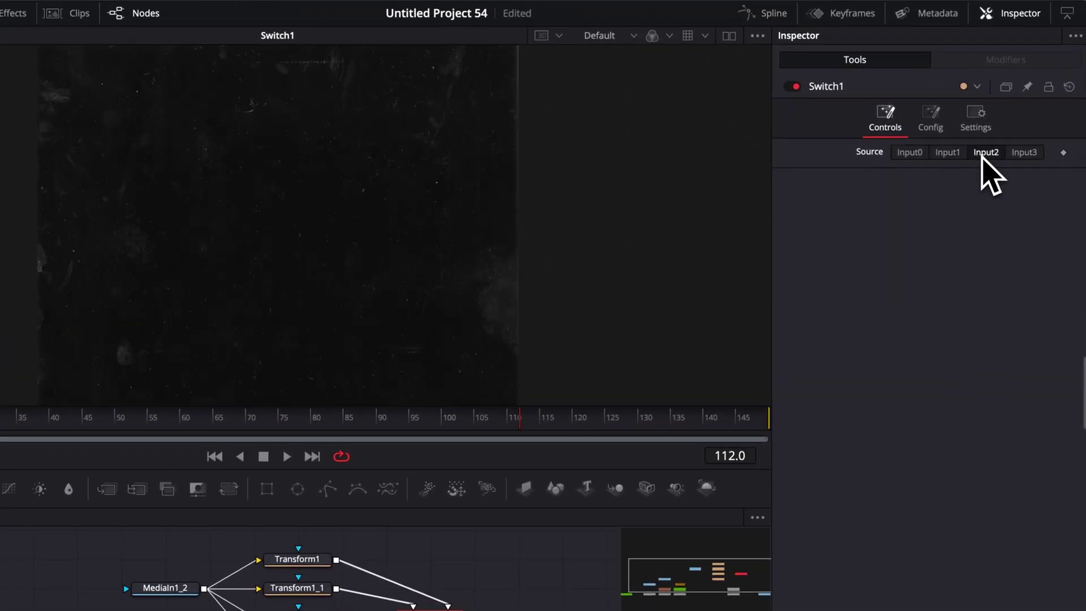
left_click(1020, 153)
left_click(917, 154)
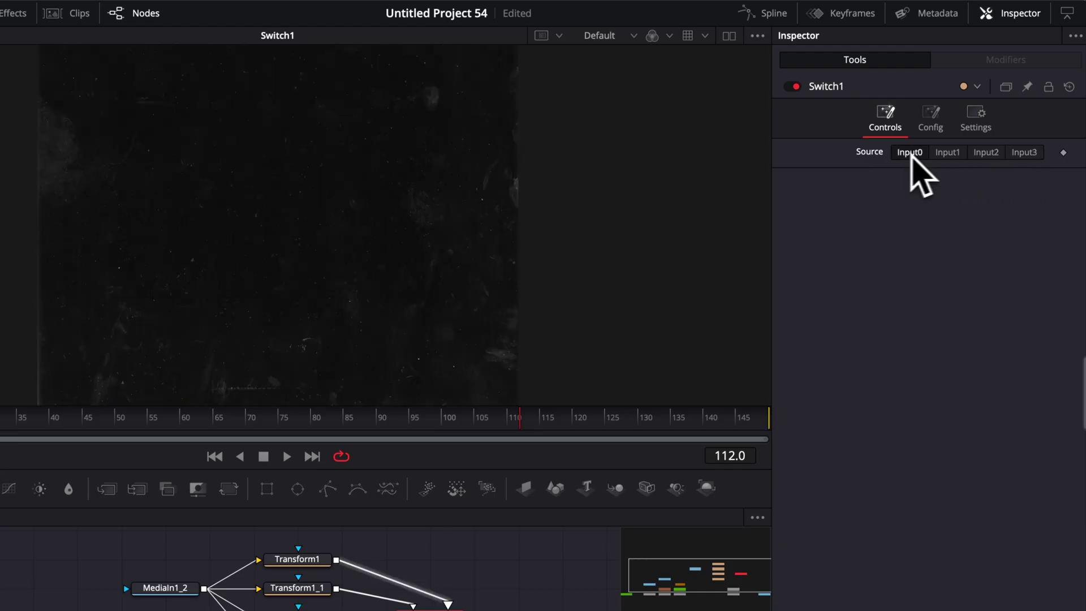
Cycle through the four dust texture variants again and settle on Input3.
left_click(945, 155)
left_click(981, 154)
left_click(1020, 154)
left_click(957, 156)
left_click(1013, 154)
left_click(987, 154)
left_click(957, 154)
left_click(1023, 154)
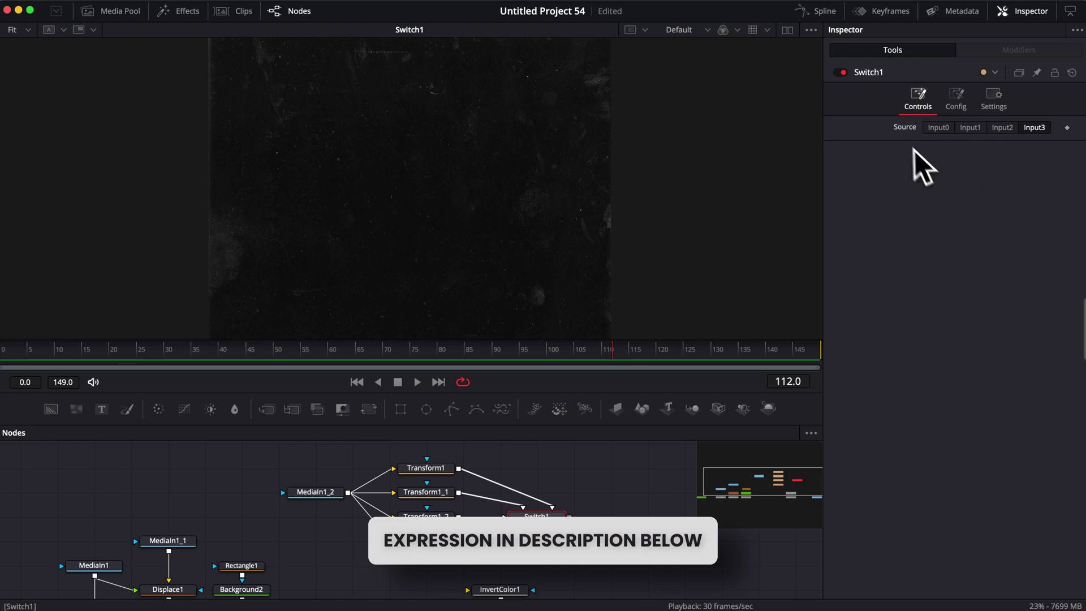
Drive Switch1's Source with the expression math.floor(time / 3) % 4.
right_click(834, 182)
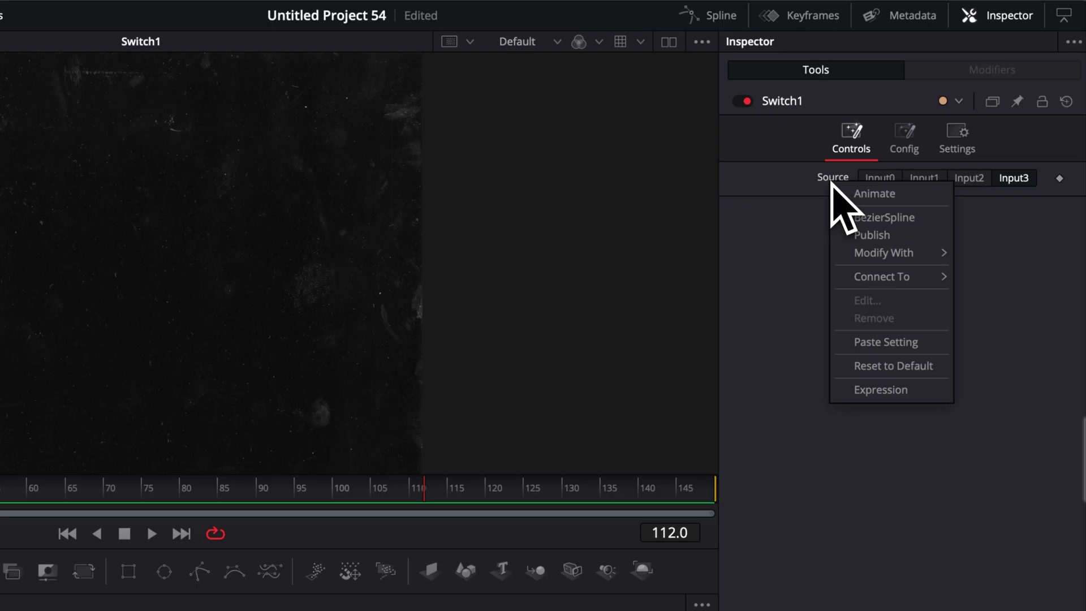
left_click(888, 391)
left_click(880, 200)
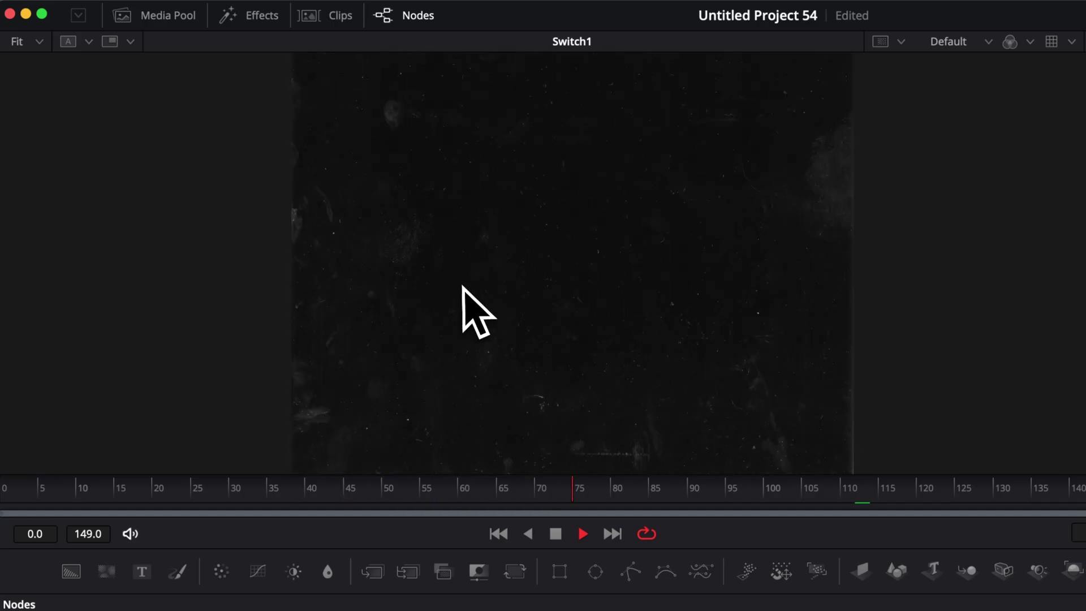
Stop playback and give Transform1_1 Size 1.25 with Center X shifted left to 0.441.
key("space")
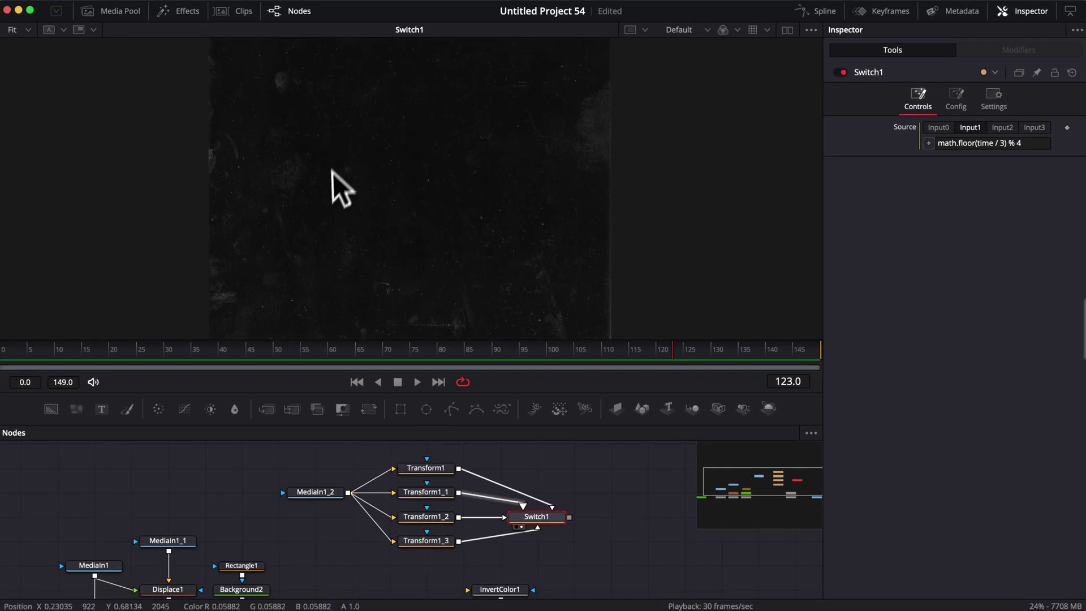
left_click(433, 496)
mouse_move(25, 352)
left_mouse_down()
mouse_move(5, 362)
mouse_move(28, 355)
left_mouse_up()
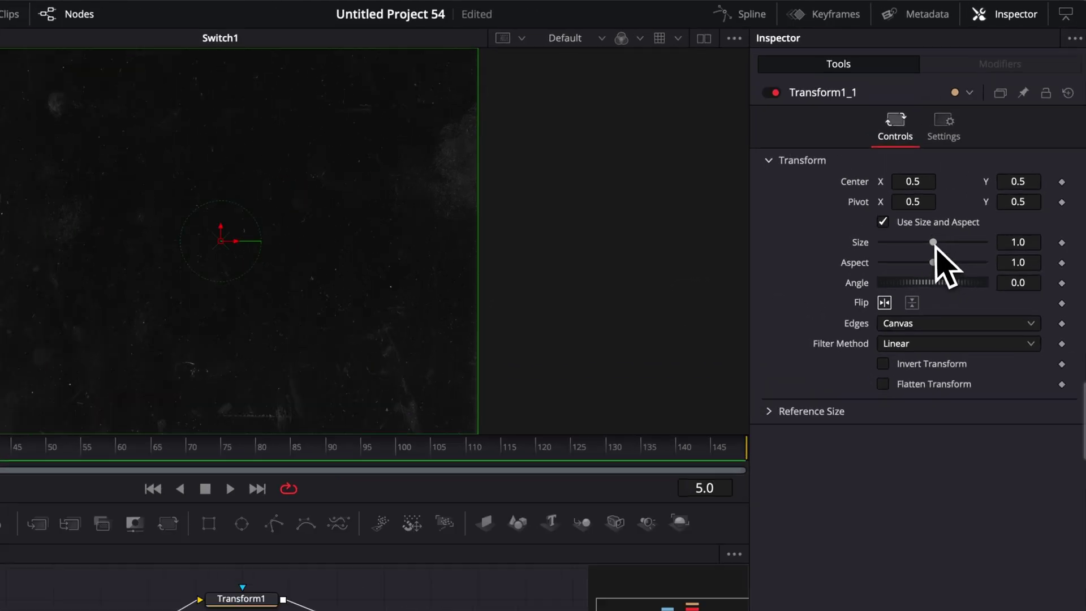
left_click_drag(967, 189, 971, 190)
mouse_move(897, 198)
left_mouse_down()
mouse_move(950, 198)
mouse_move(883, 198)
left_mouse_up()
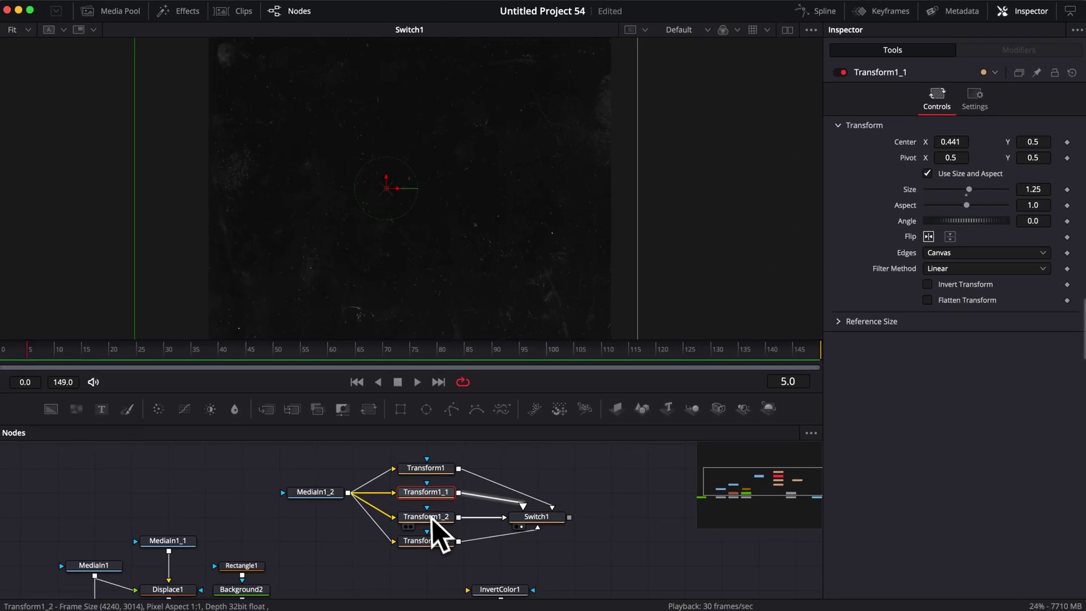
Rotate Transform1_2's texture 18.3 degrees and scale it up to about 1.51.
left_click(436, 521)
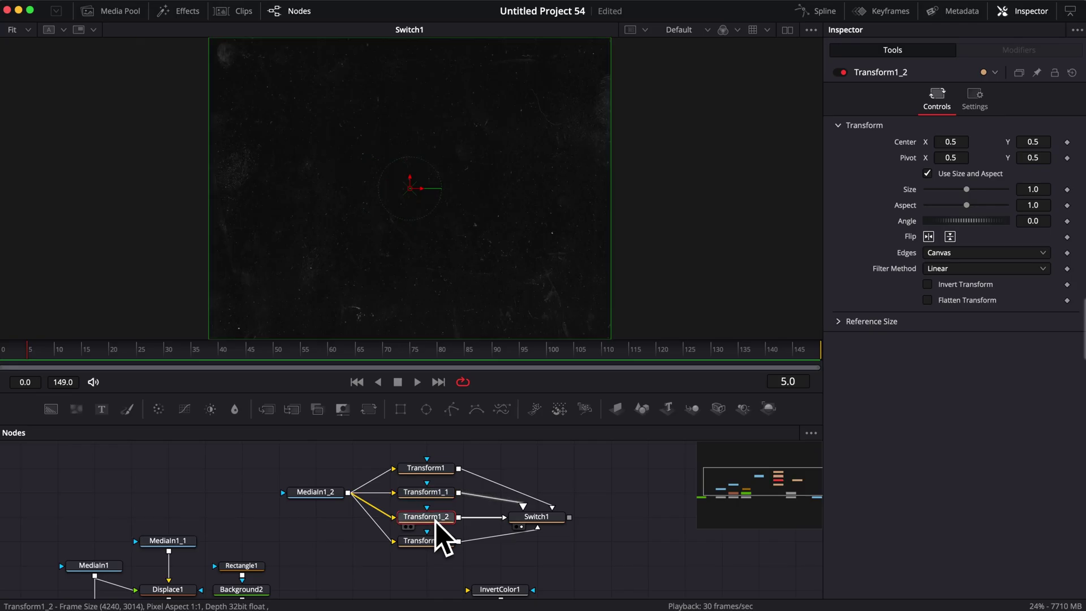
left_click(35, 354)
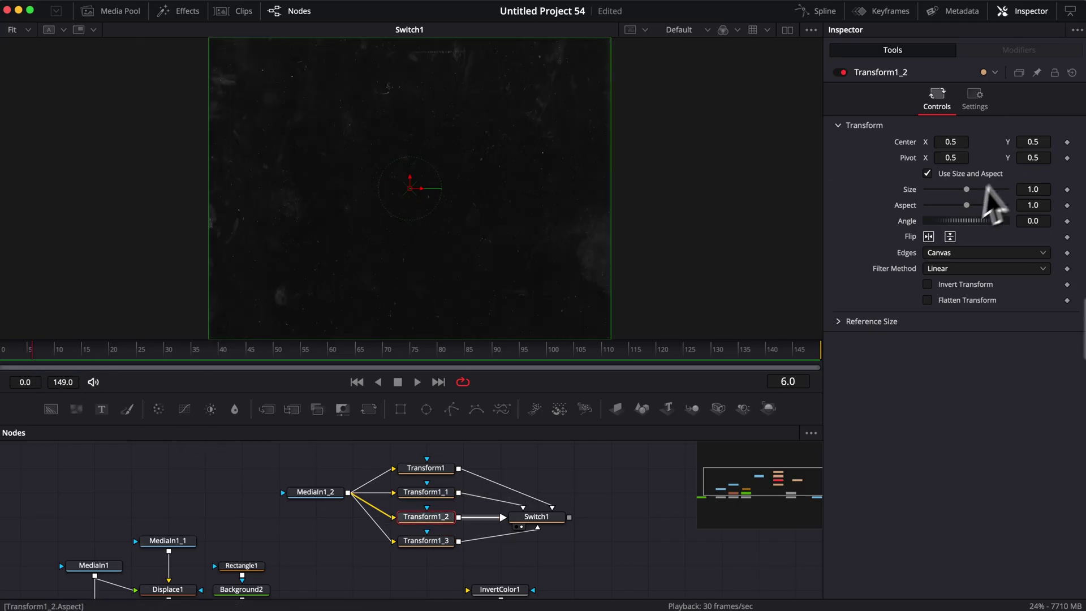
mouse_move(973, 221)
left_mouse_down()
mouse_move(979, 229)
mouse_move(971, 223)
left_mouse_up()
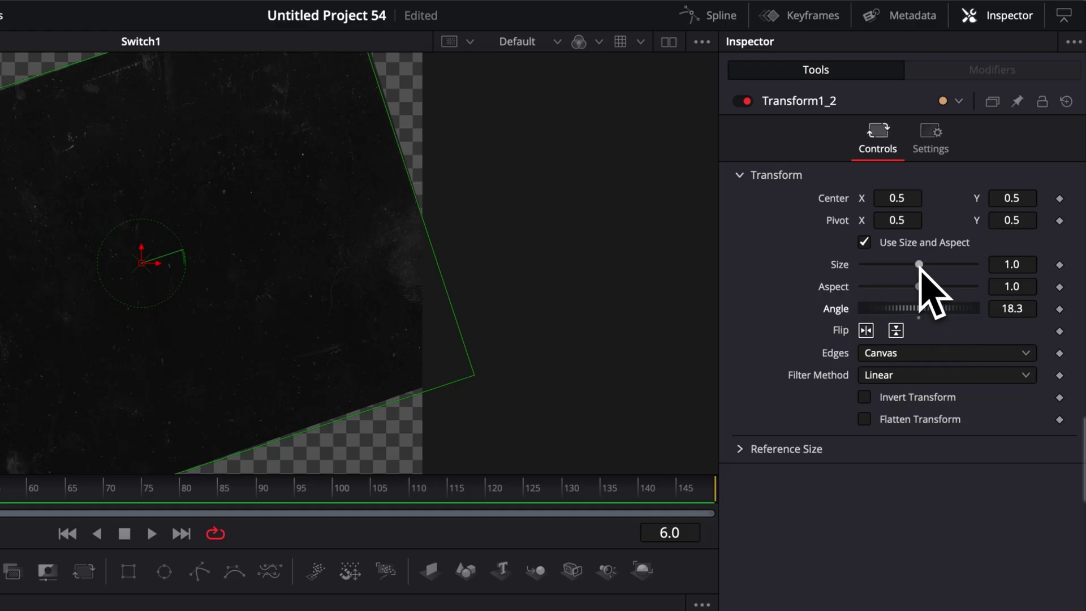
left_click_drag(919, 264, 926, 265)
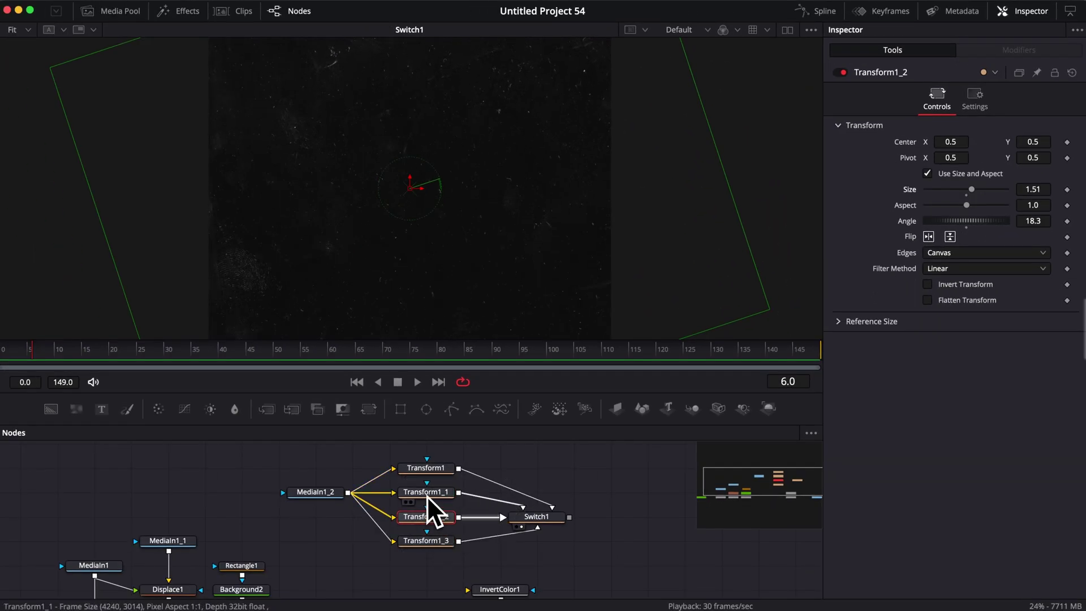
Play the comp from Switch1 to preview the cycling texture variants.
left_click(427, 495)
left_click(535, 517)
key("space")
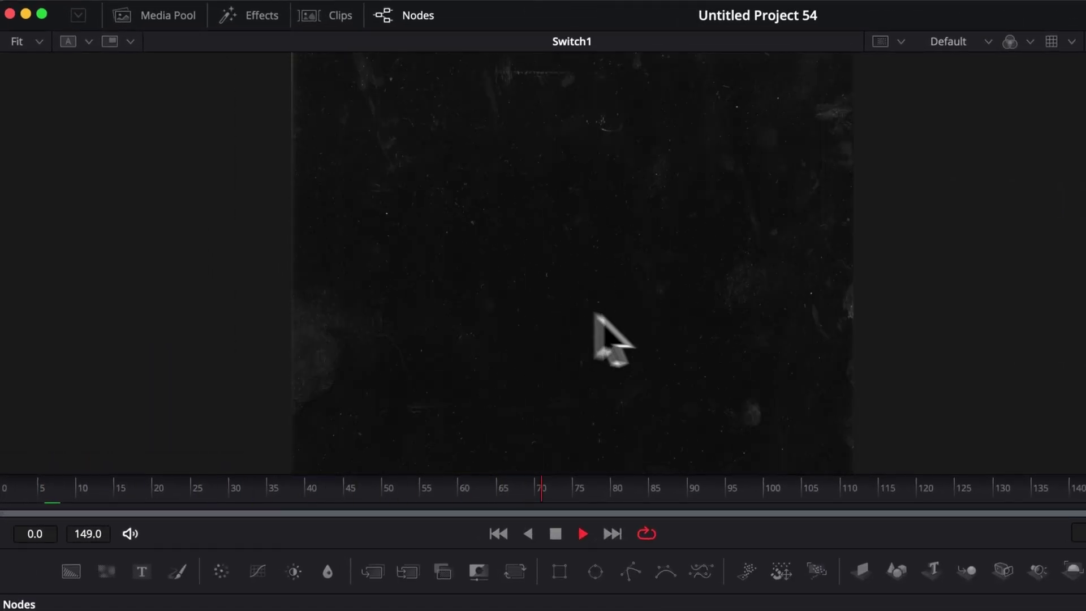
key("space")
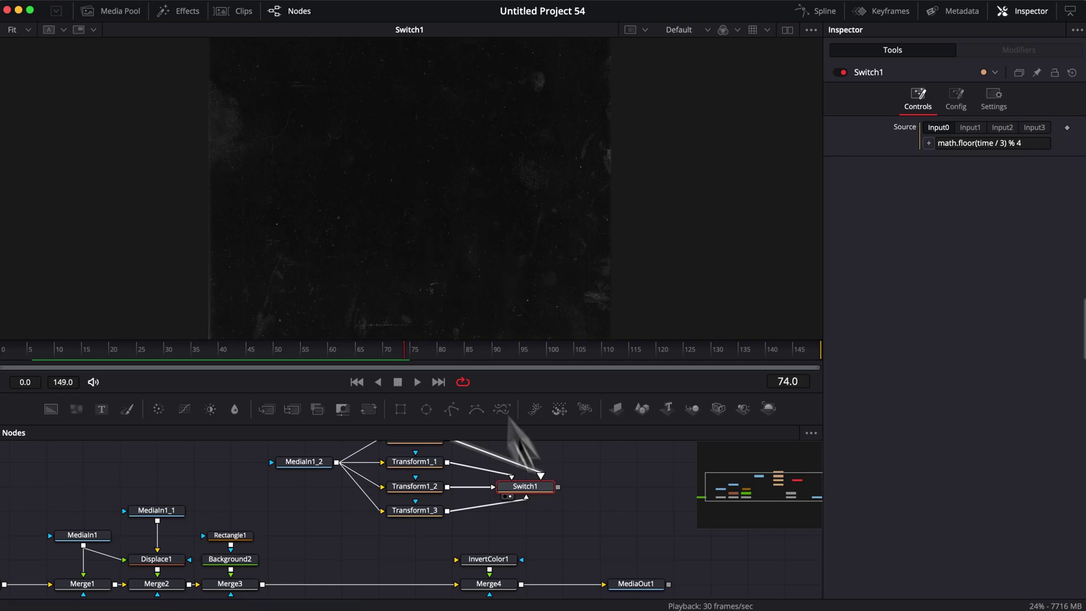
Connect Switch1's output into InvertColor1.
scroll(635, 515, "right", 2)
scroll(635, 515, "down", 1)
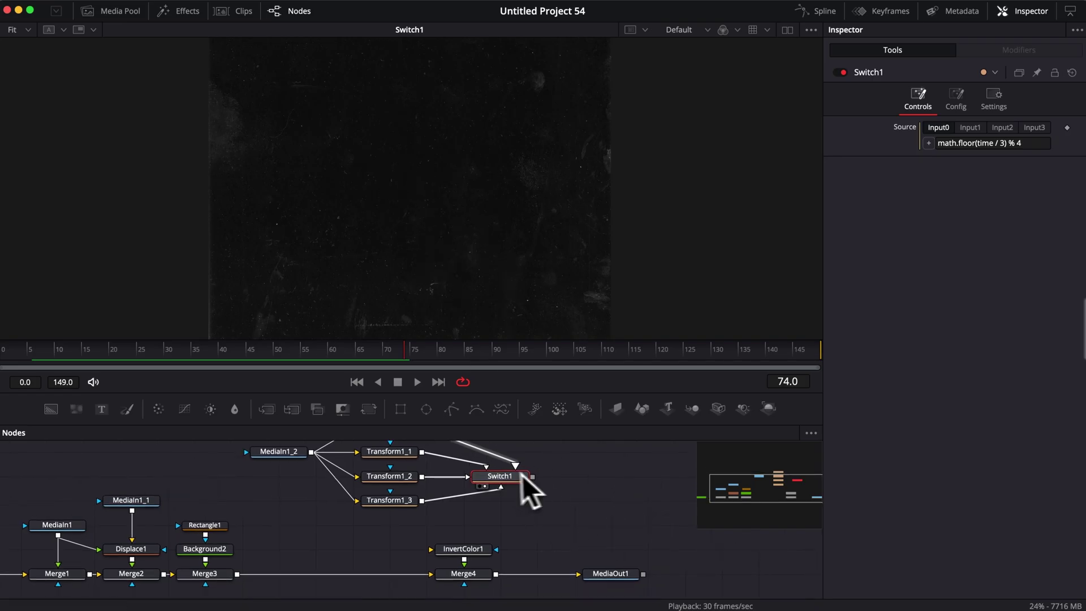
left_click_drag(538, 471, 432, 549)
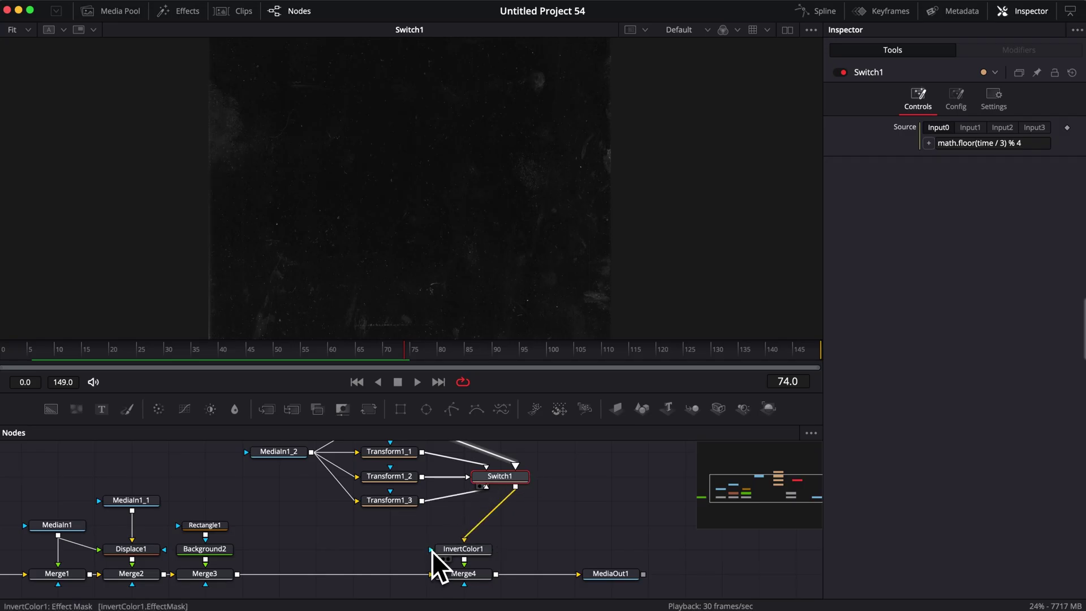
View the final MediaOut1 composite and play it, stopping at frame 33.
scroll(583, 537, "down", 3)
scroll(582, 537, "right", 1)
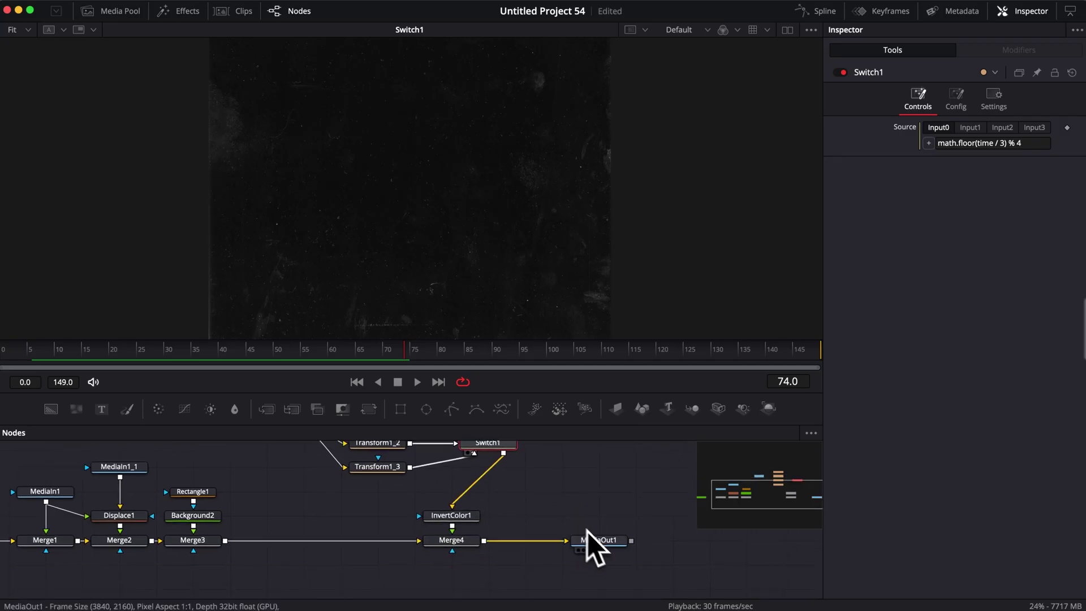
left_click(583, 551)
key("space")
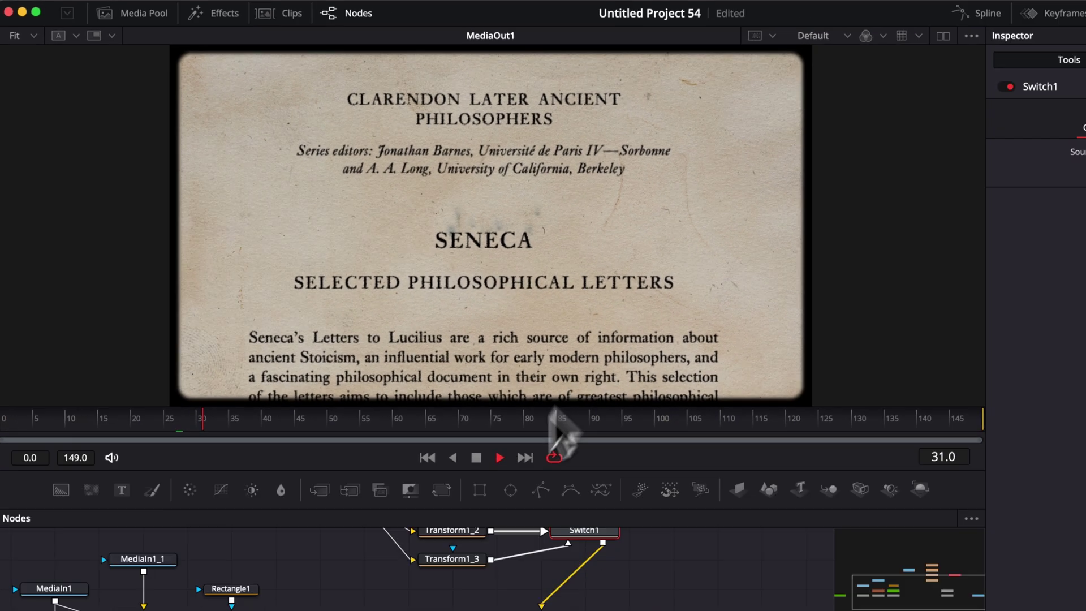
key("space")
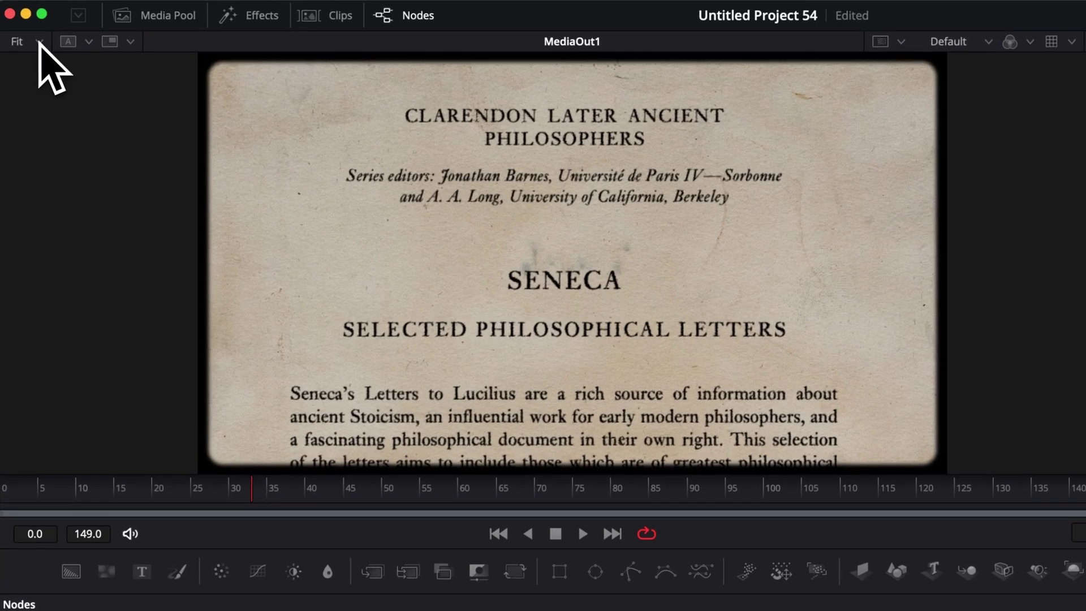
left_click(38, 43)
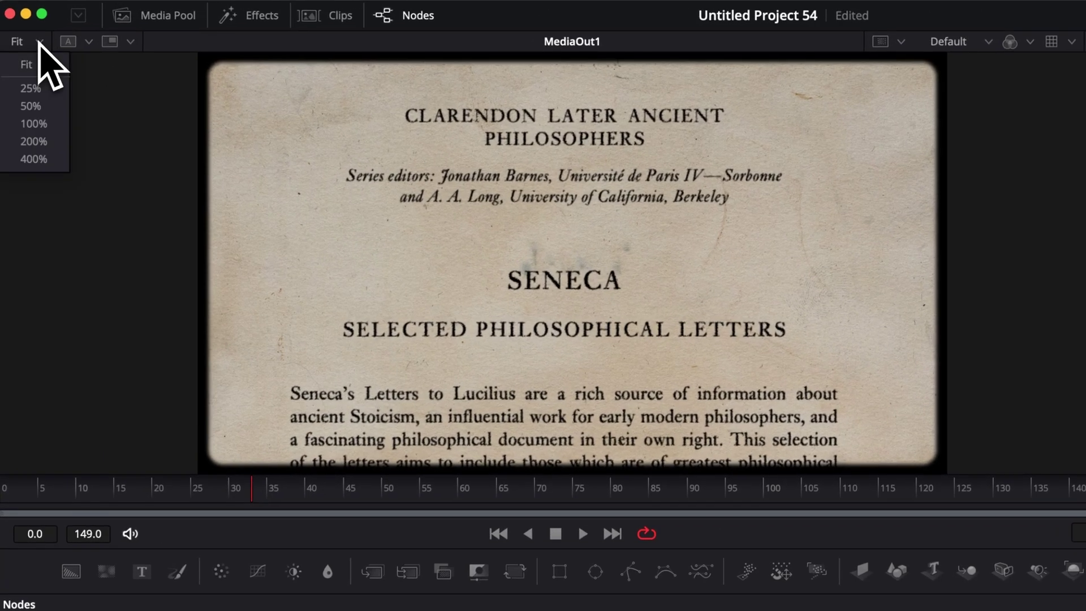
left_click(39, 138)
scroll(563, 221, "right", 2)
scroll(575, 223, "right", 15)
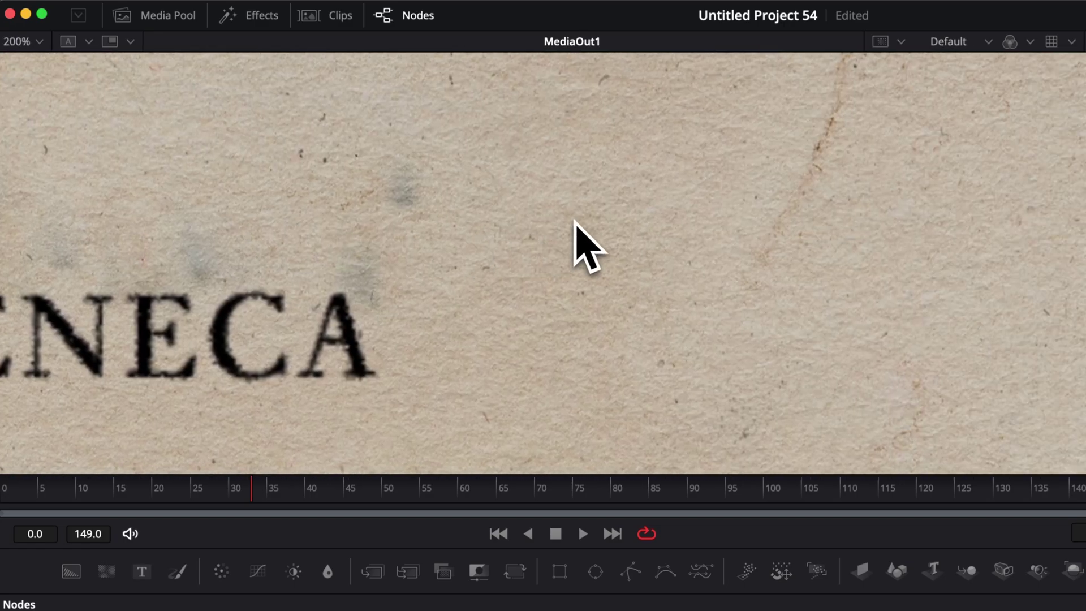
scroll(752, 376, "down", 4)
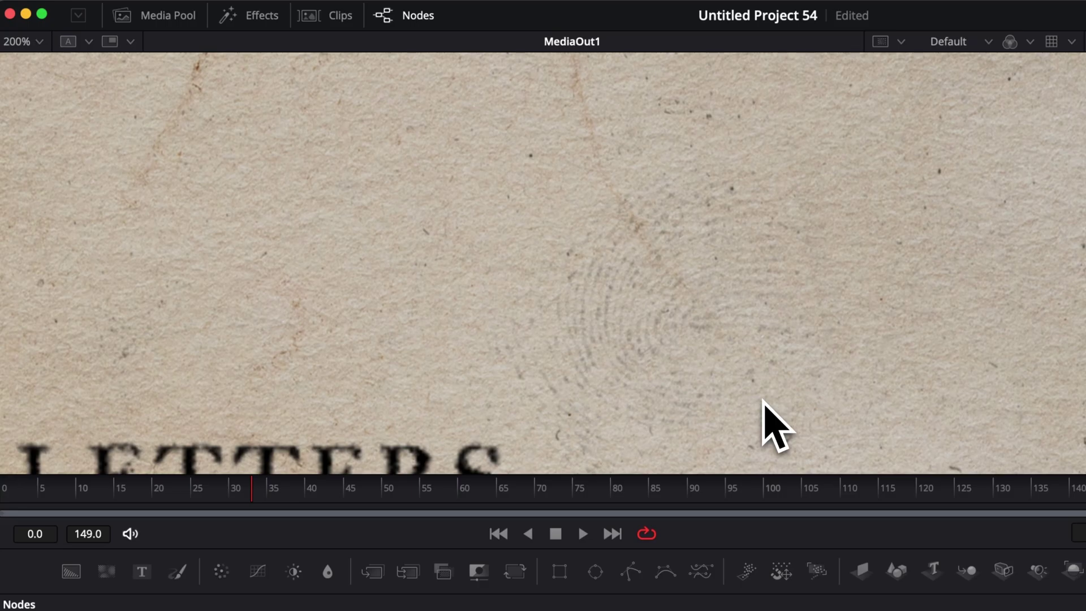
scroll(606, 315, "down", 5)
scroll(606, 315, "left", 3)
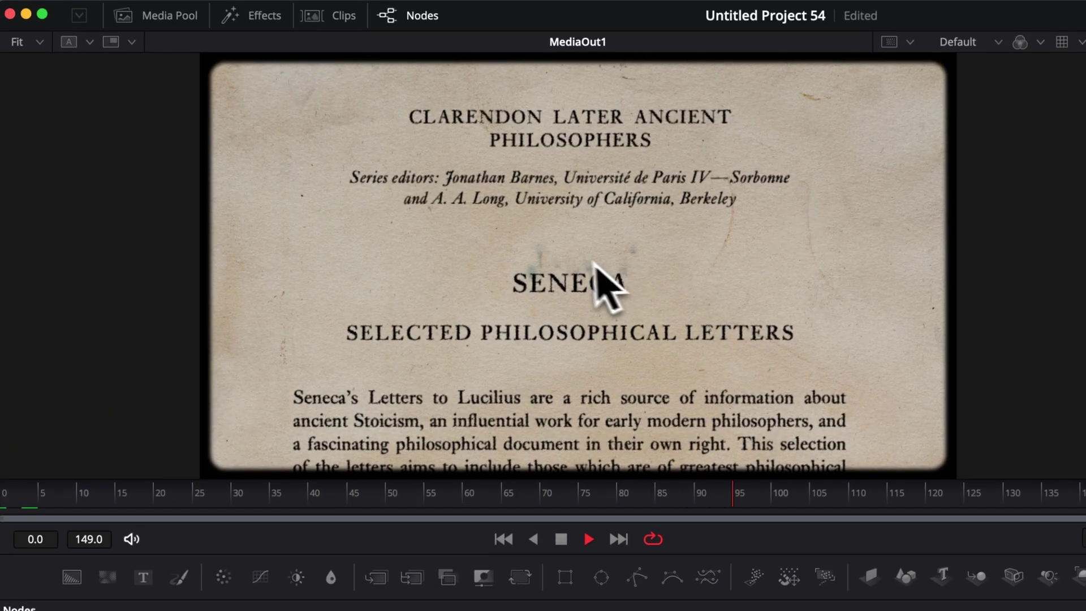
Stop playback, select MediaIn1_1, and add a Transform node beneath it via the 'tran' search.
key("space")
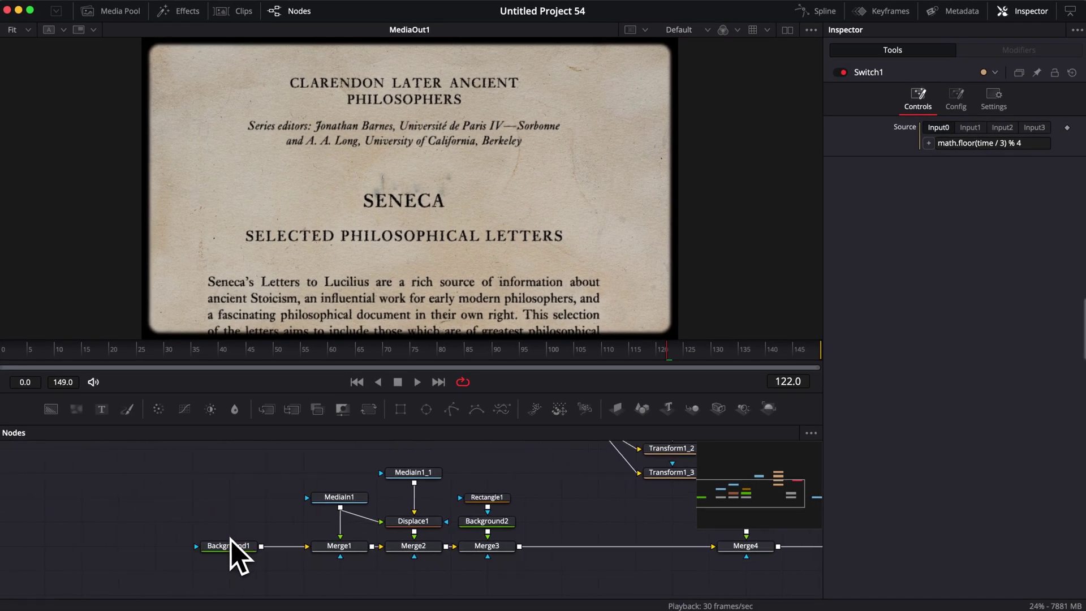
left_click(412, 475)
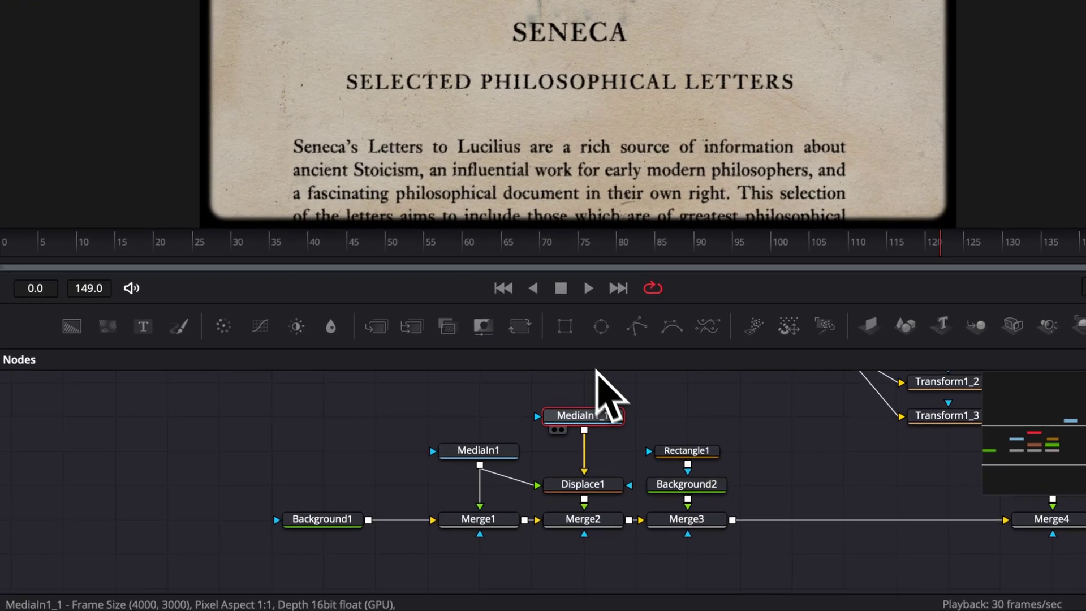
scroll(447, 464, "up", 2)
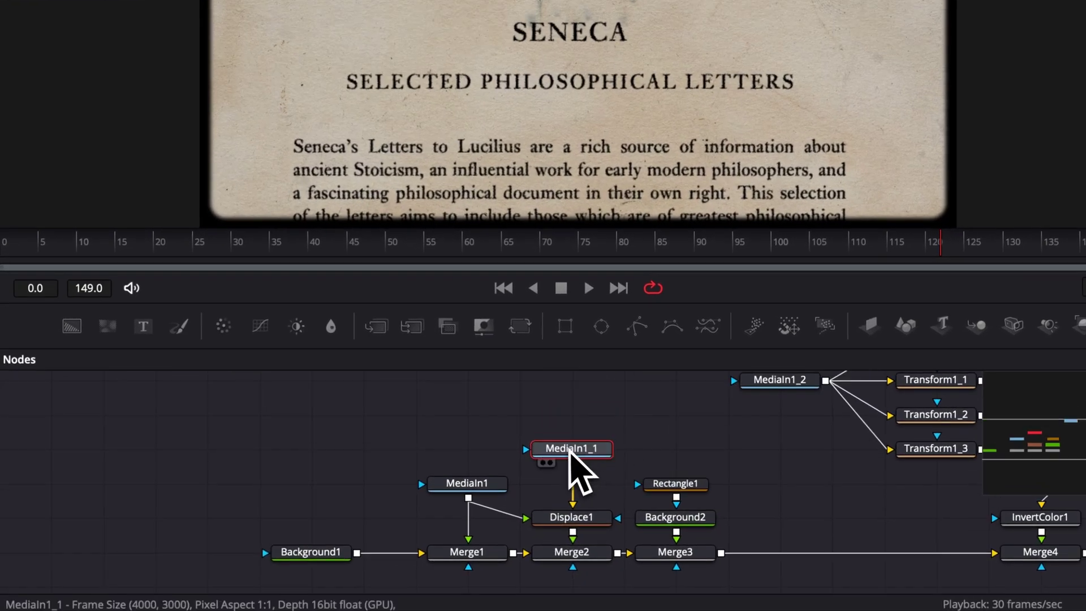
left_click_drag(412, 492, 412, 456)
key("ctrl+z")
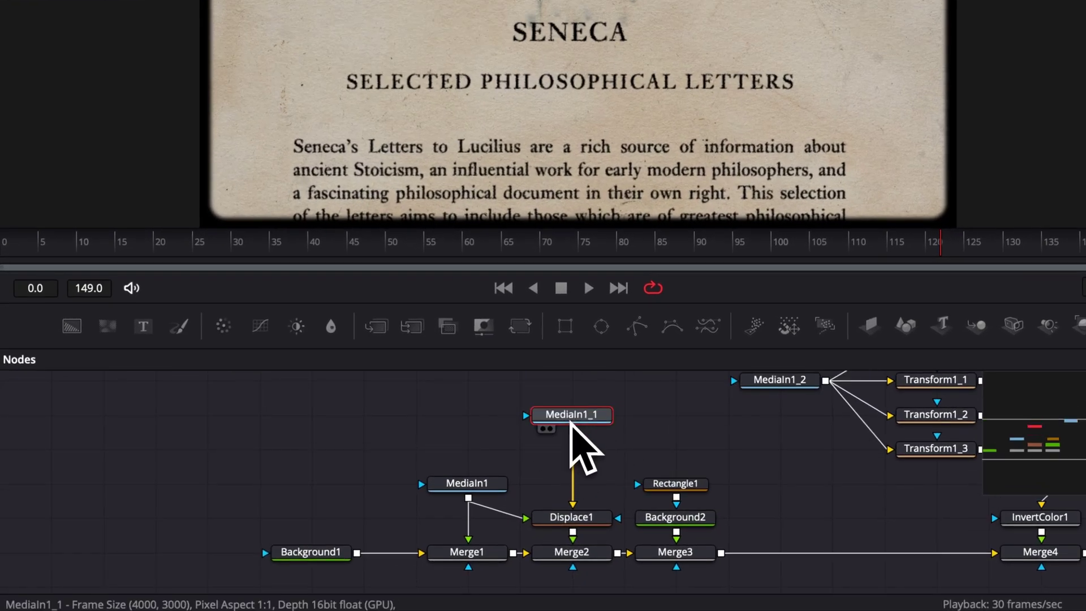
key("shift+space")
type("tra")
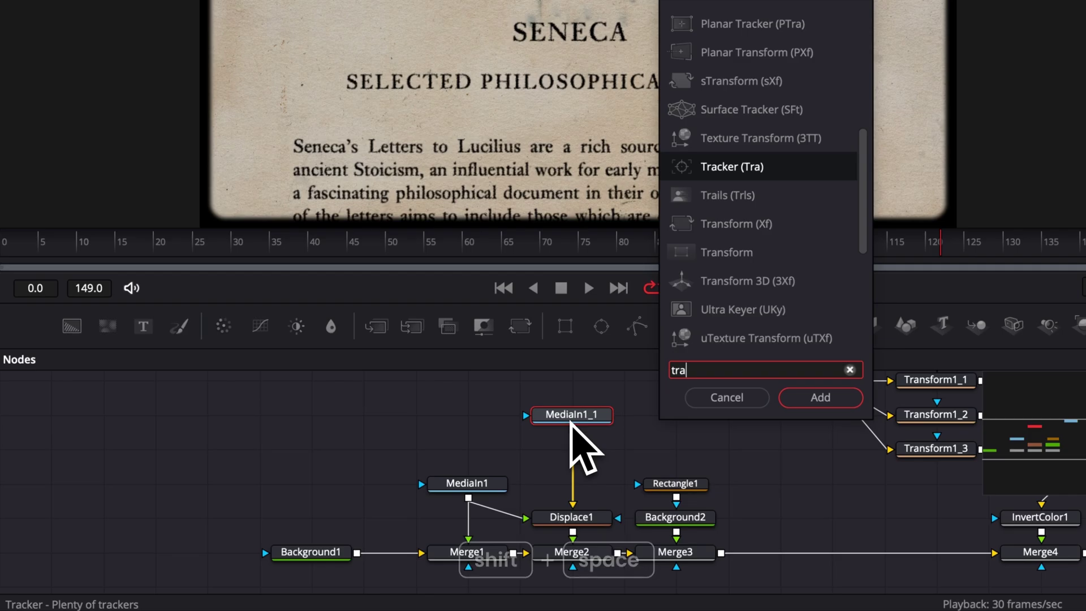
type("n")
key("Return")
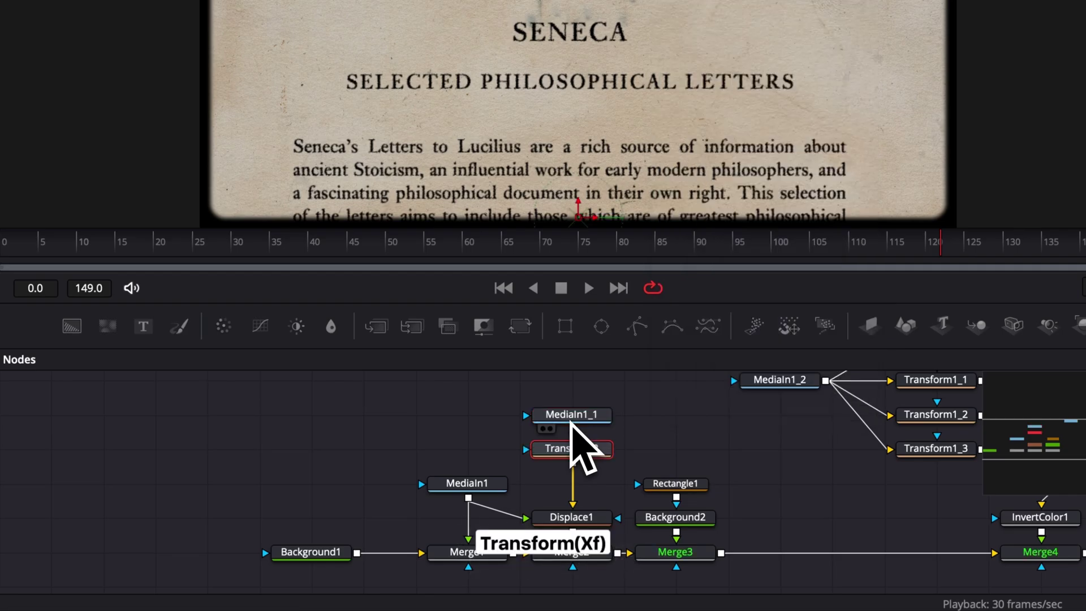
key("shift+space")
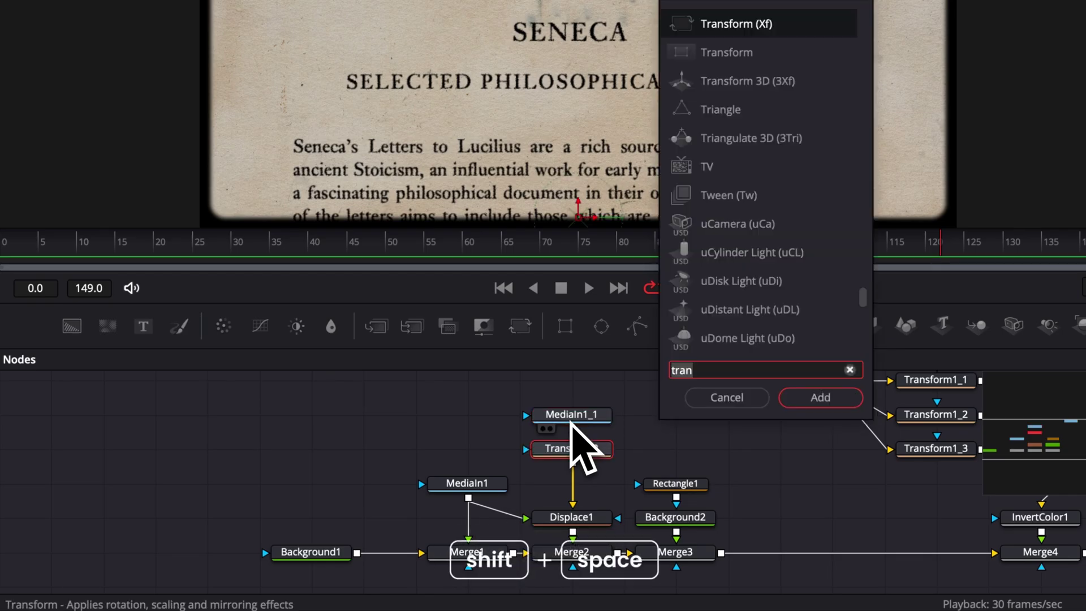
Add a Blur node, then keyframe Transform2's Center Y from 0.325 at frame 0 to 0.5 at frame 25.
type("blur")
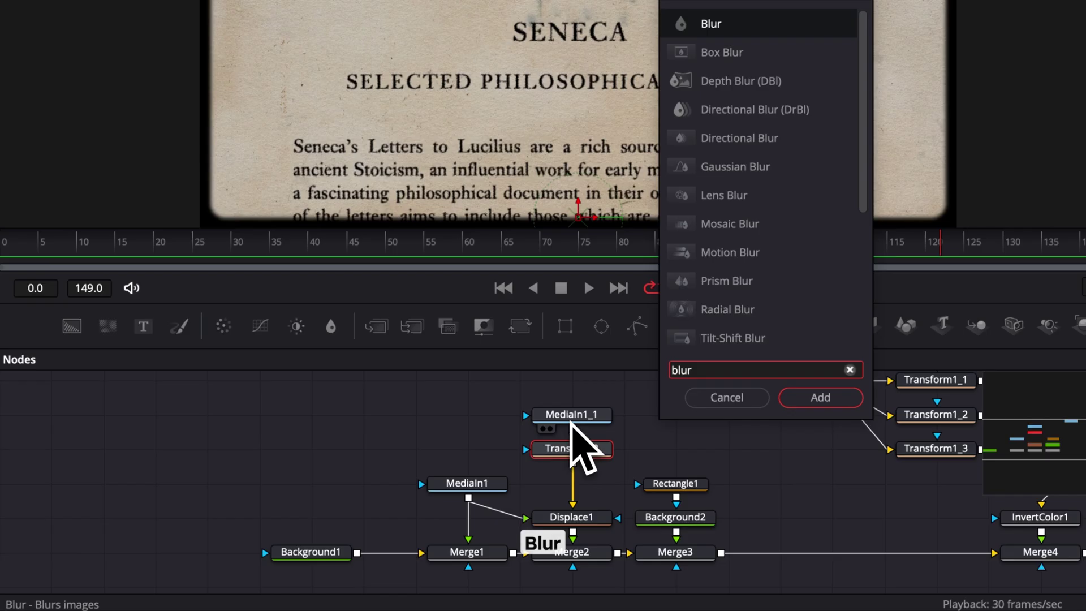
key("Return")
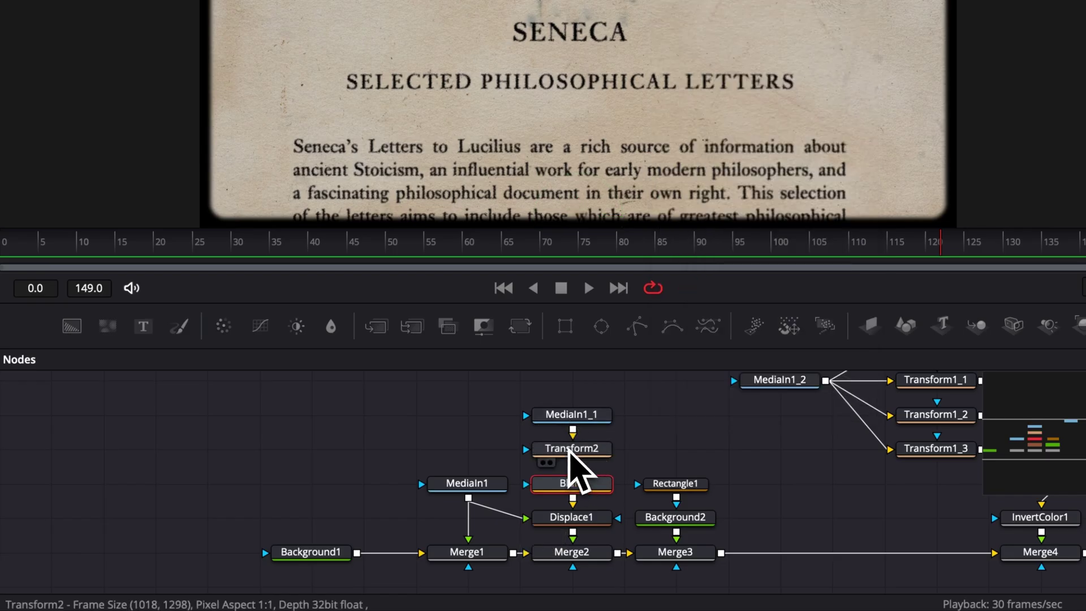
left_click(571, 450)
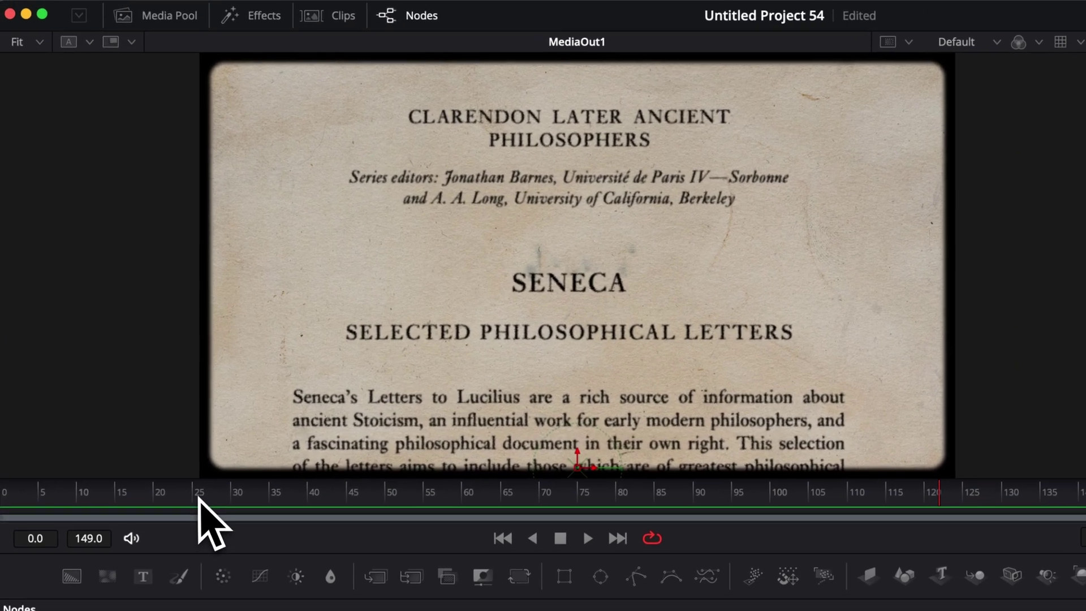
left_click(140, 352)
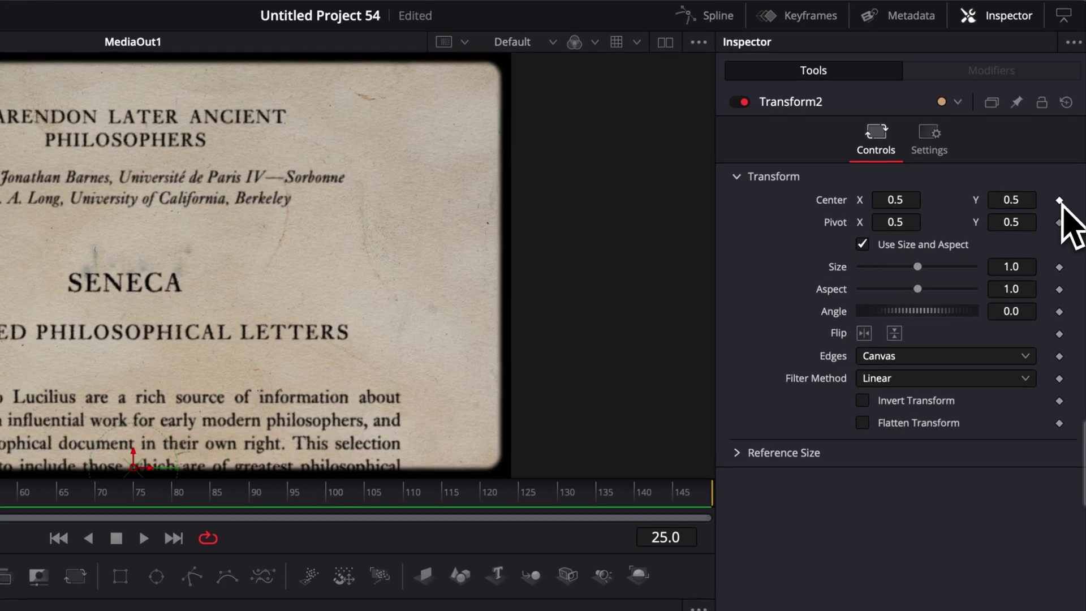
left_click(1067, 142)
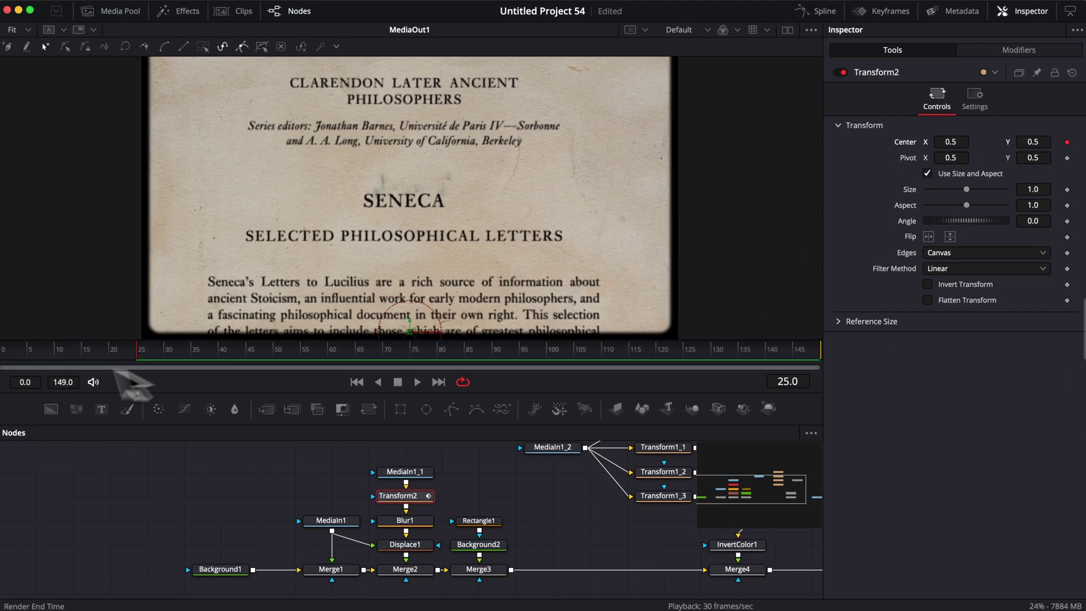
left_click_drag(116, 371, 11, 415)
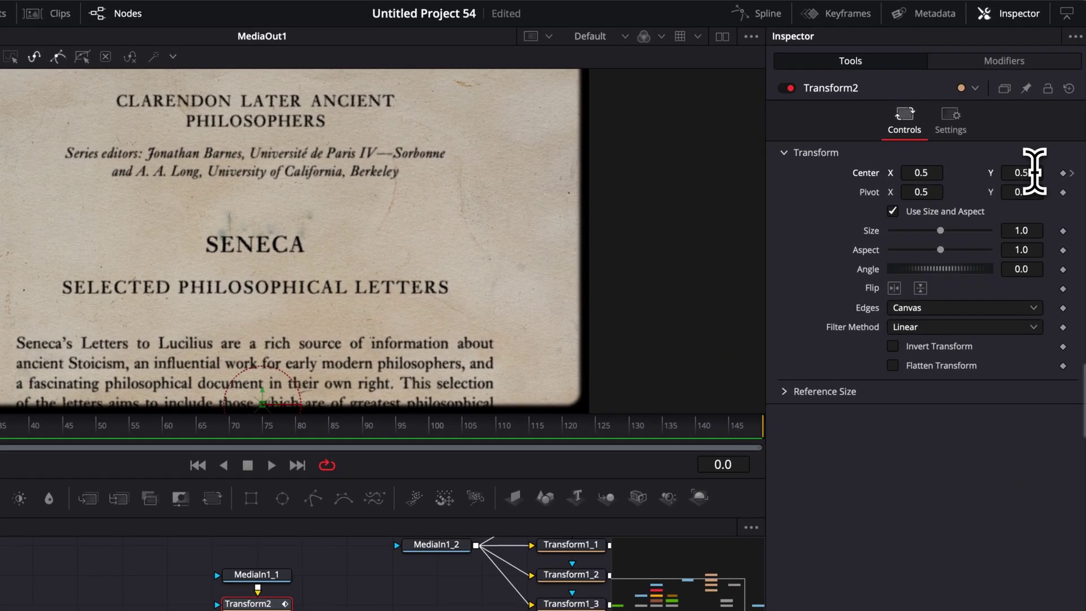
left_click_drag(1046, 141, 1009, 172)
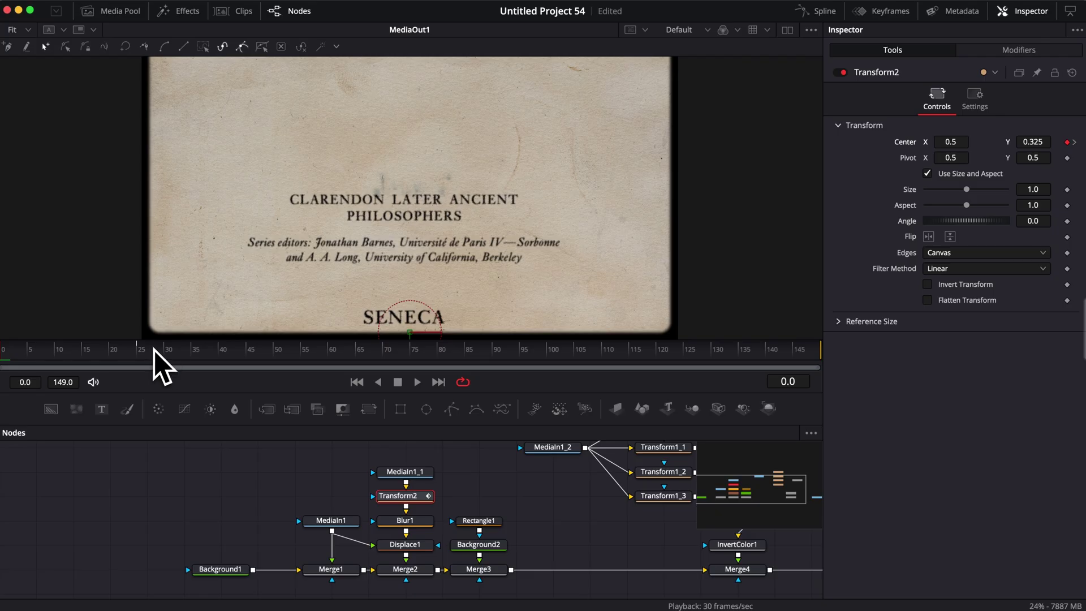
Keyframe Blur1's Blur Size at 0 on frame 25 and about 79.5 on frame 0.
left_click(141, 355)
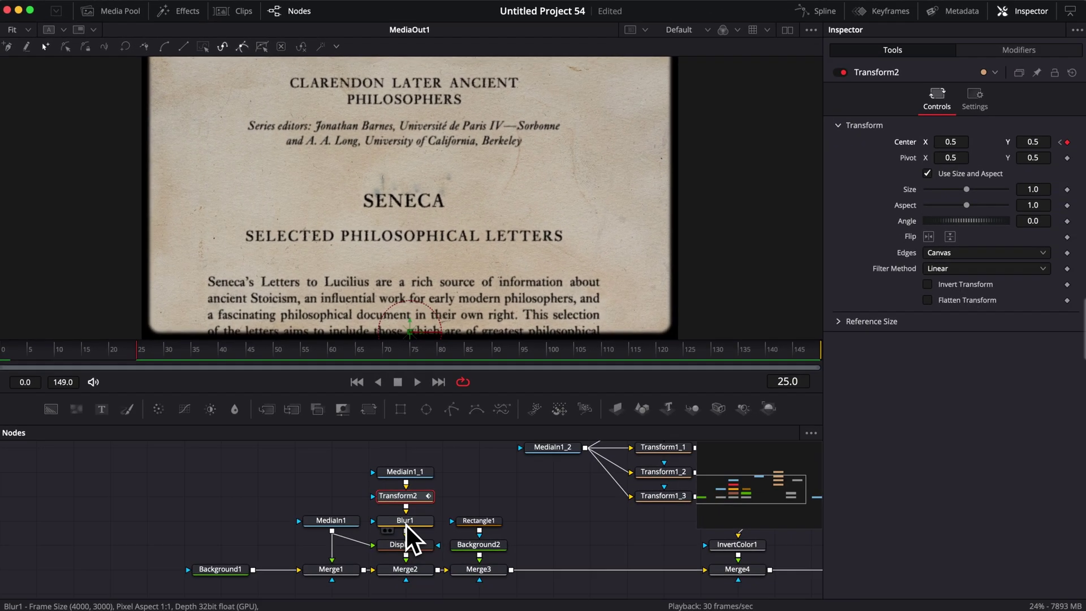
left_click(406, 522)
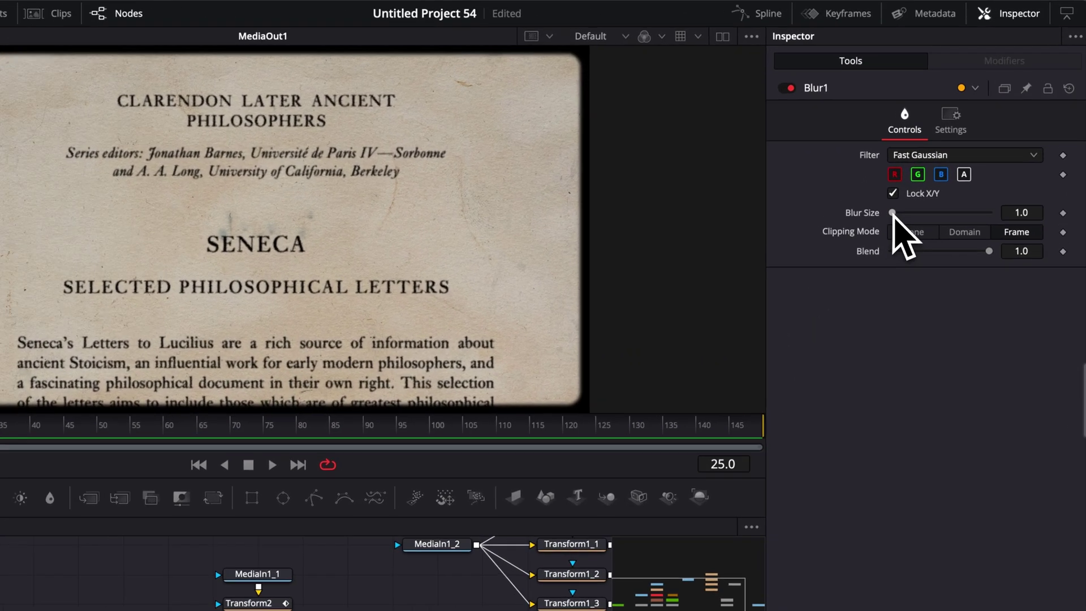
left_click_drag(926, 175, 911, 179)
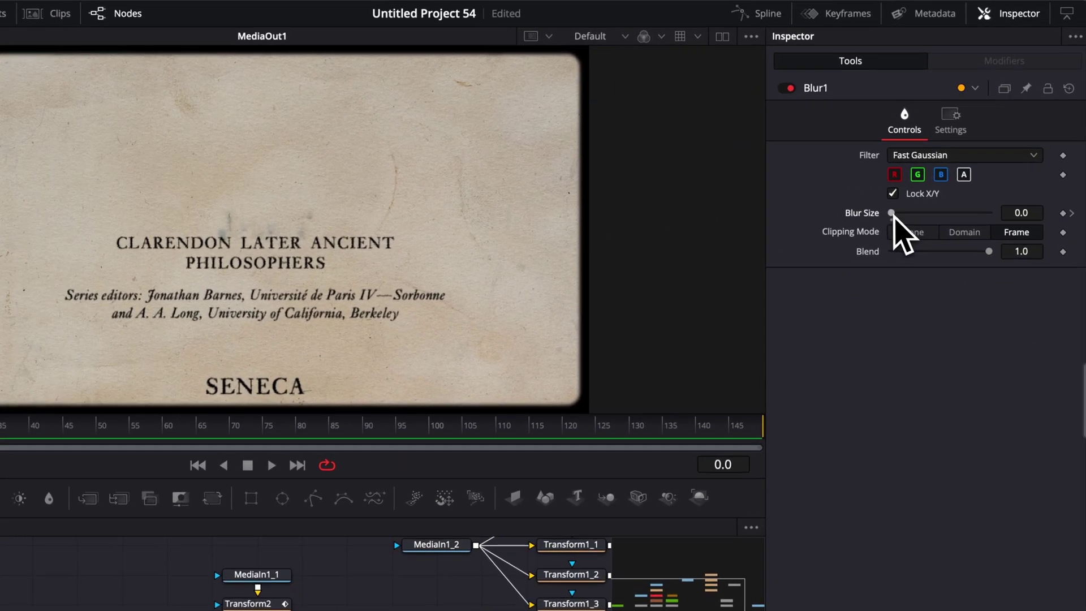
left_click_drag(924, 177, 939, 177)
left_click_drag(955, 226, 971, 227)
Play the intro from the start to watch the text sharpen.
key("space")
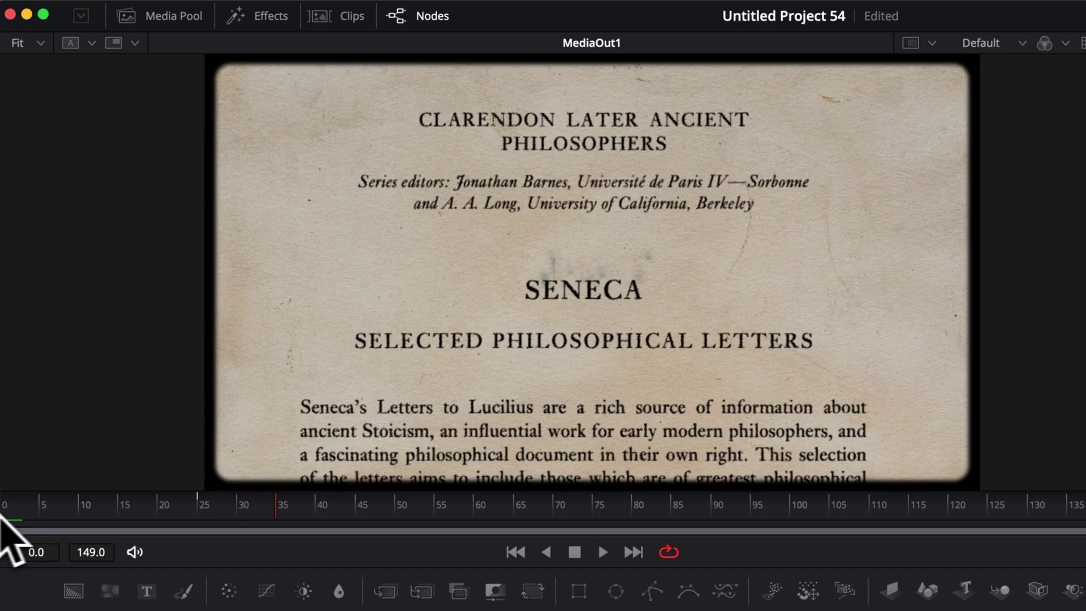
left_click(23, 513)
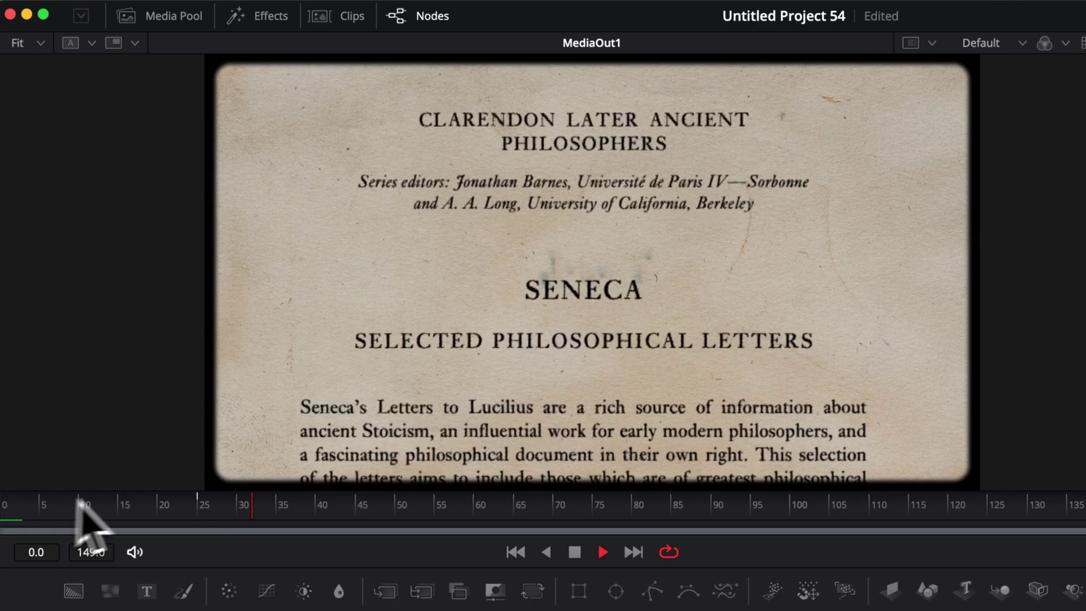
key("space")
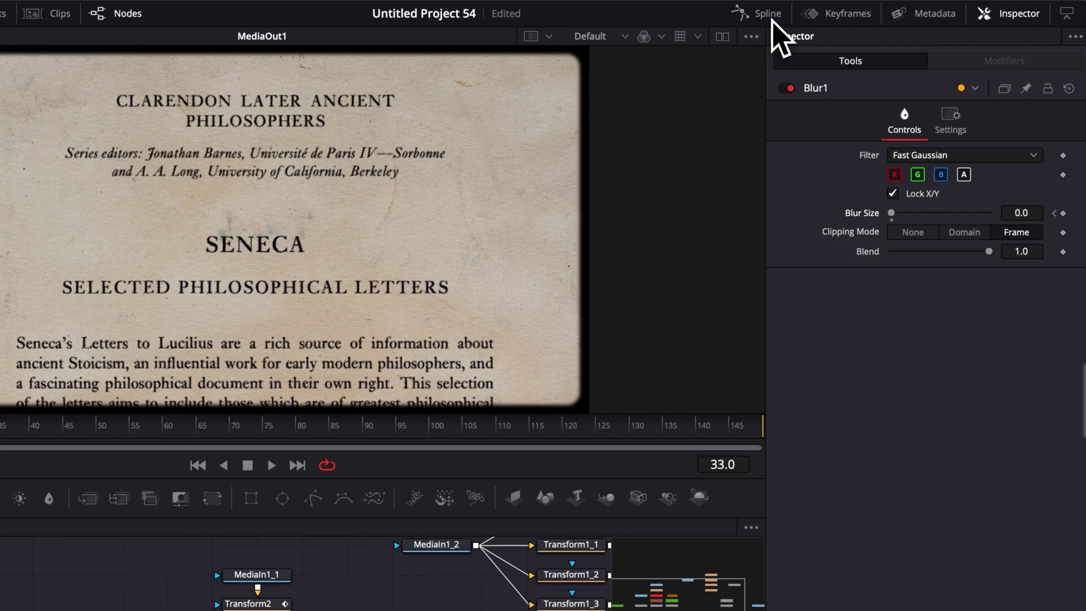
In the Spline editor, select the Transform2 and Blur1 keyframes and smooth them.
left_click(769, 15)
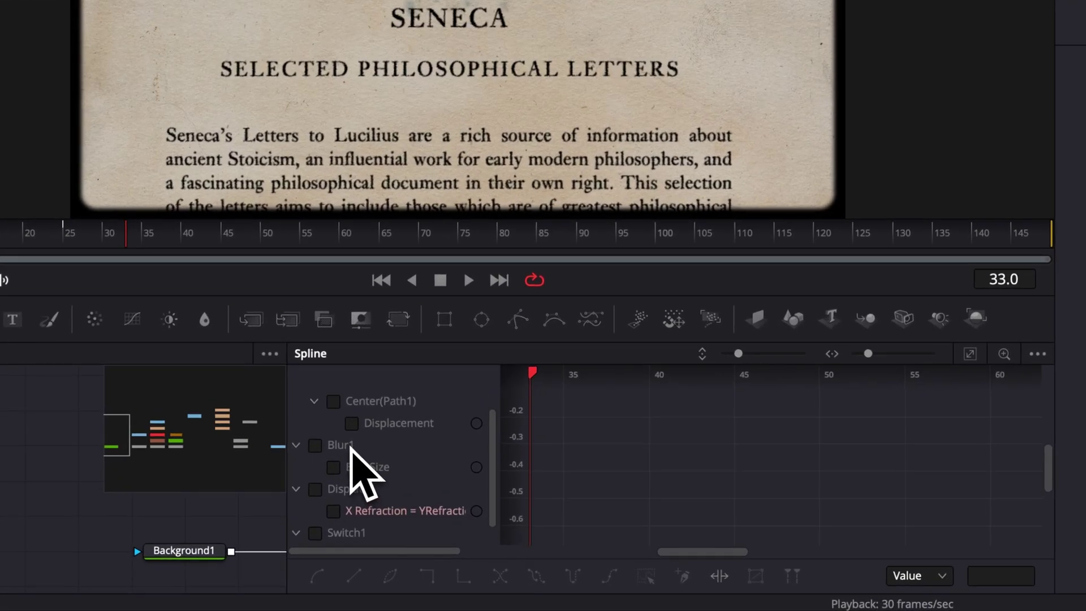
scroll(339, 481, "up", 1)
left_click(315, 402)
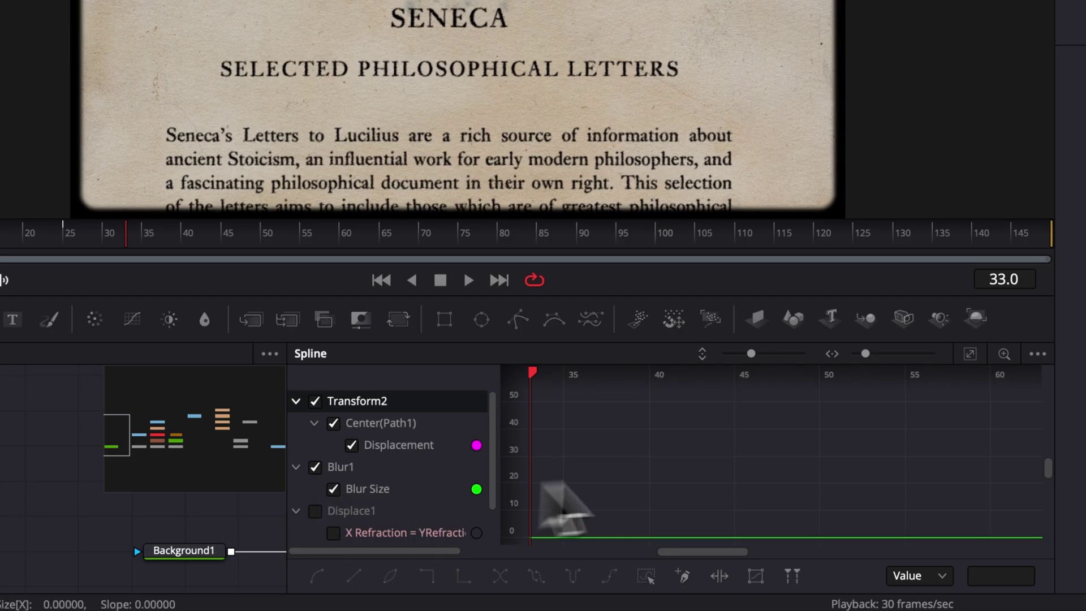
left_click(970, 355)
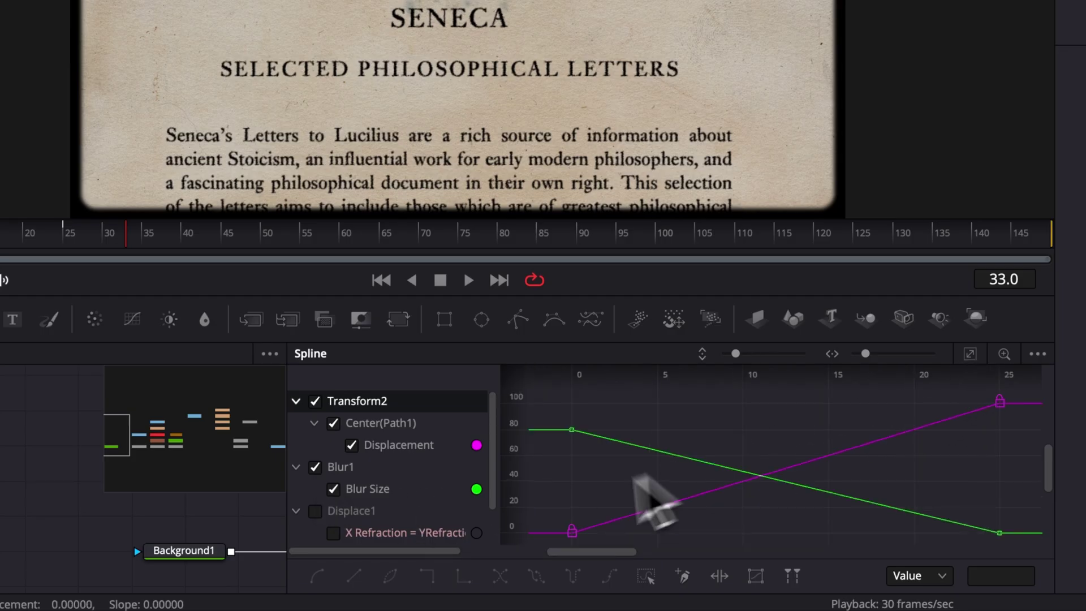
left_click_drag(569, 537, 1030, 413)
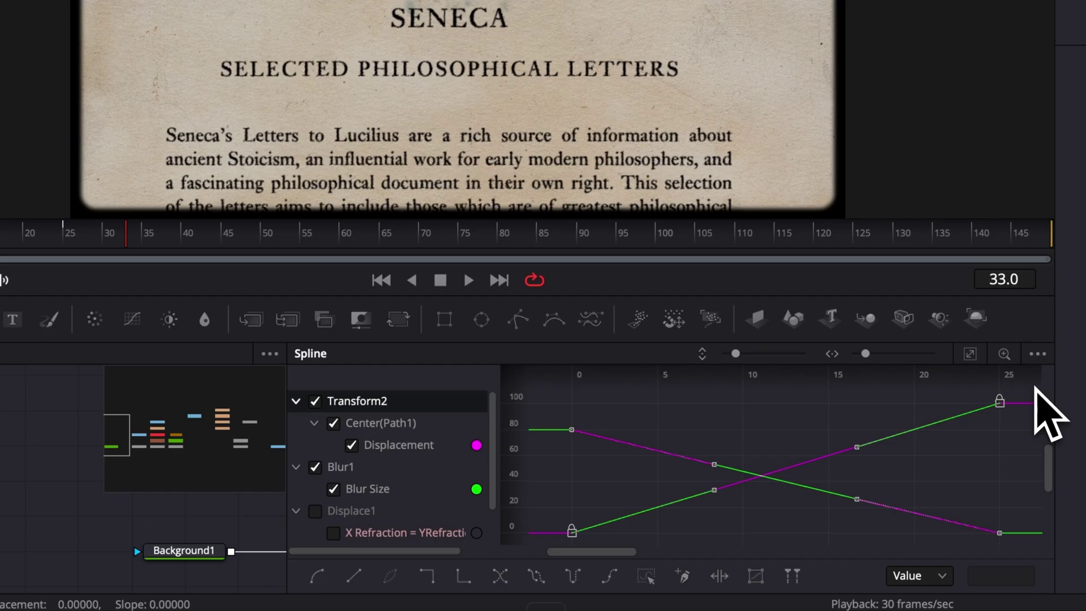
key("s")
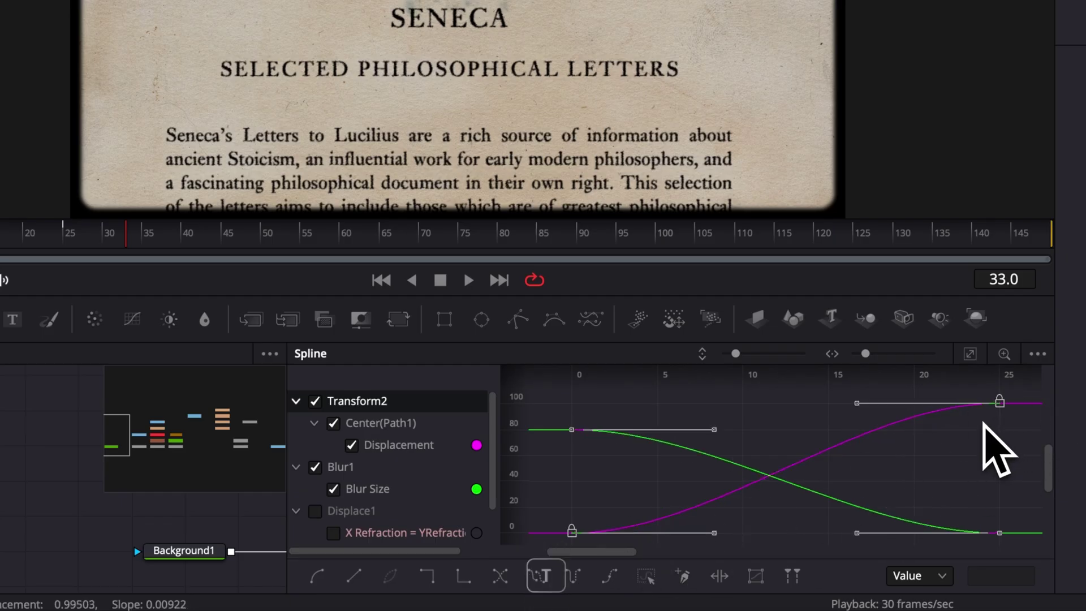
Raise the keyframes' Ease In from 33 to 85, then preview playback.
key("t")
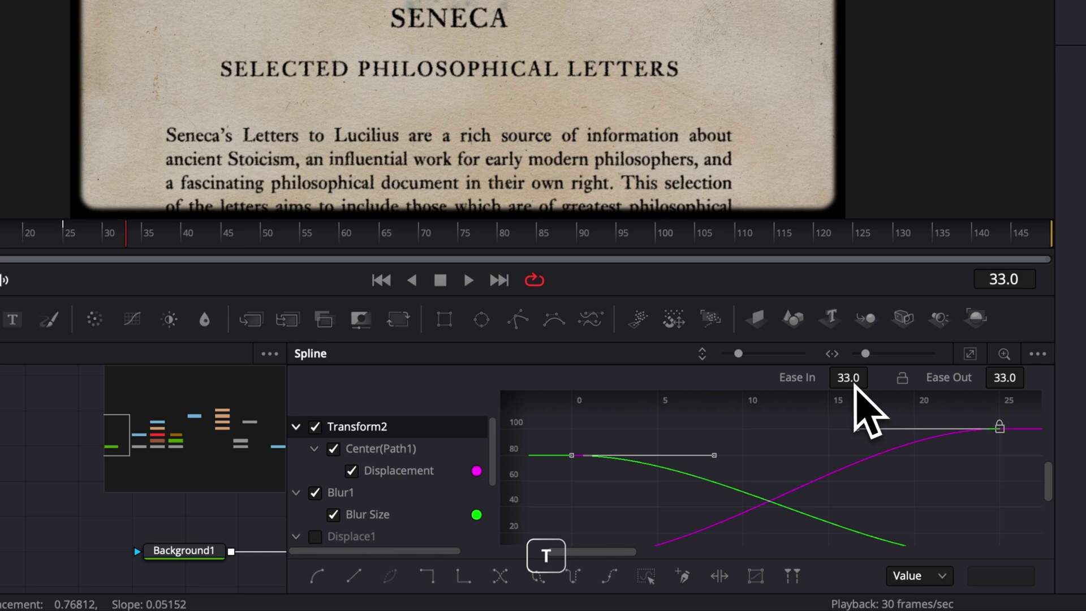
left_click_drag(855, 386, 874, 374)
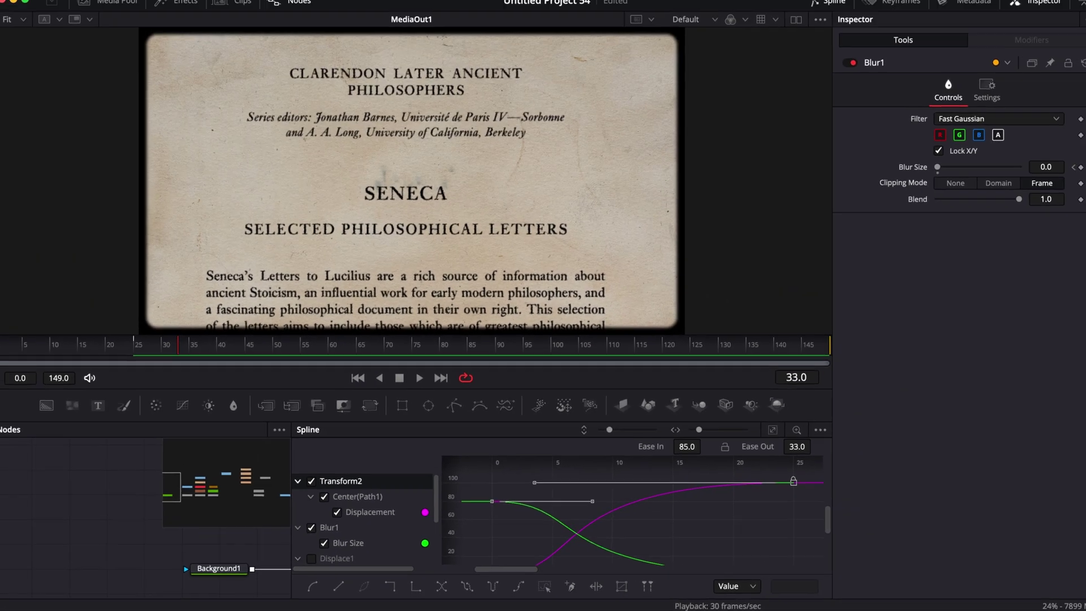
key("space")
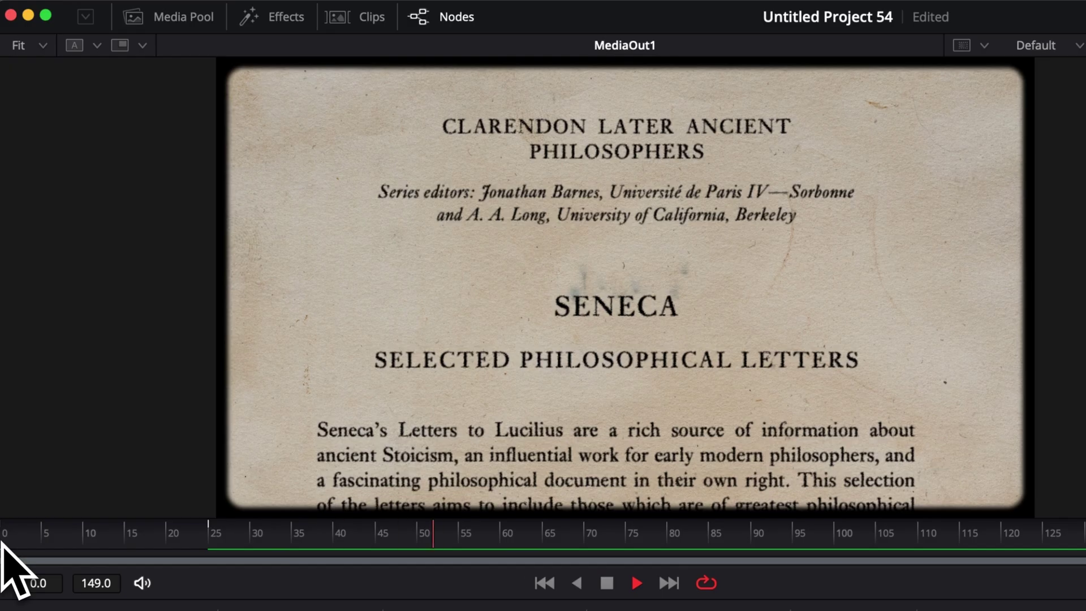
key("space")
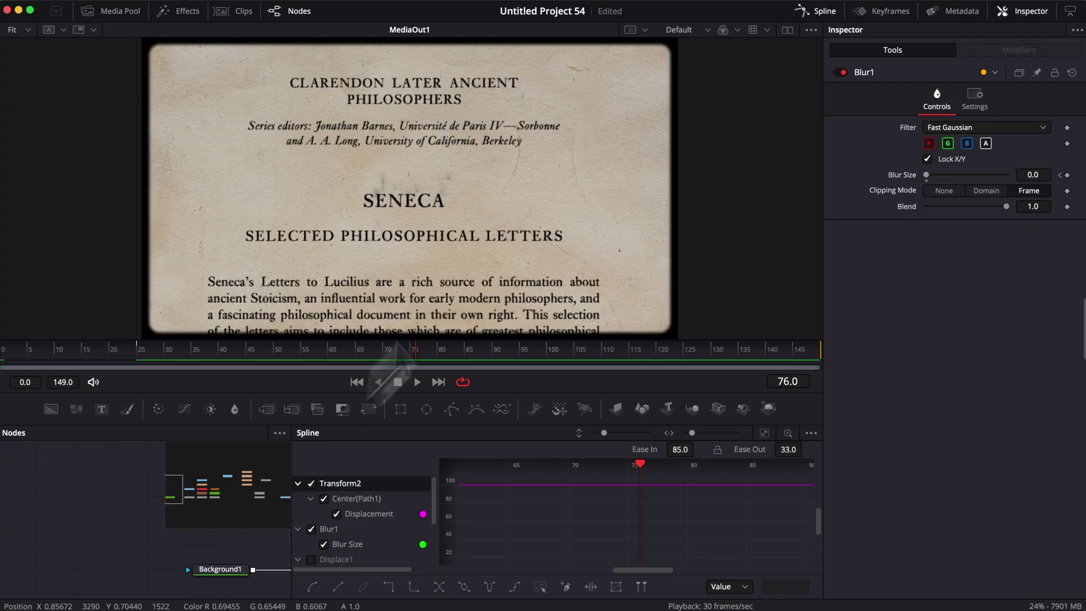
Replay the blur-and-rise intro from the start.
left_click_drag(63, 353, 1, 355)
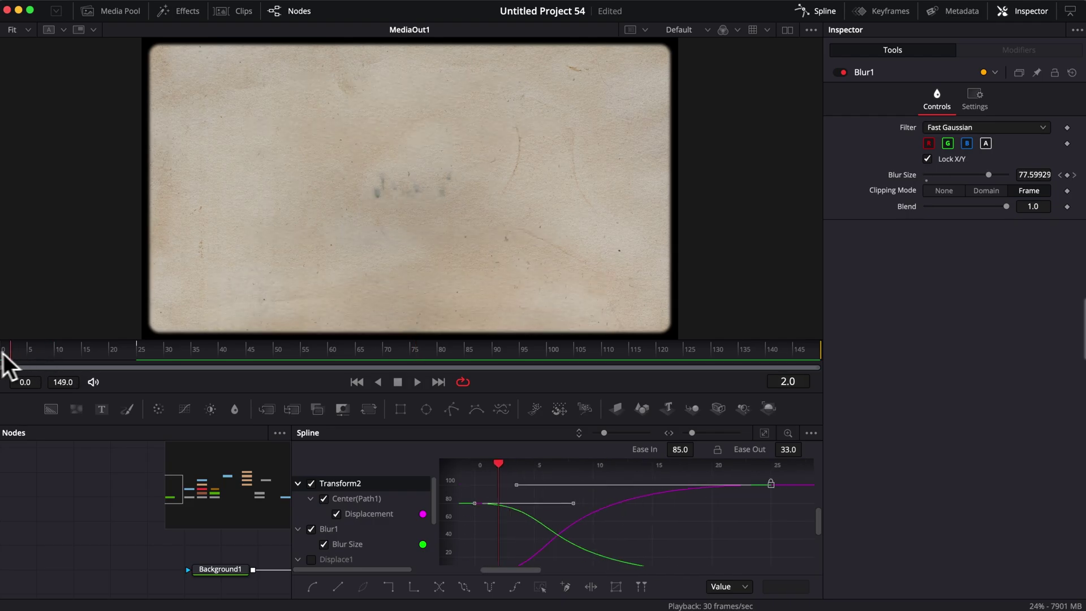
key("space")
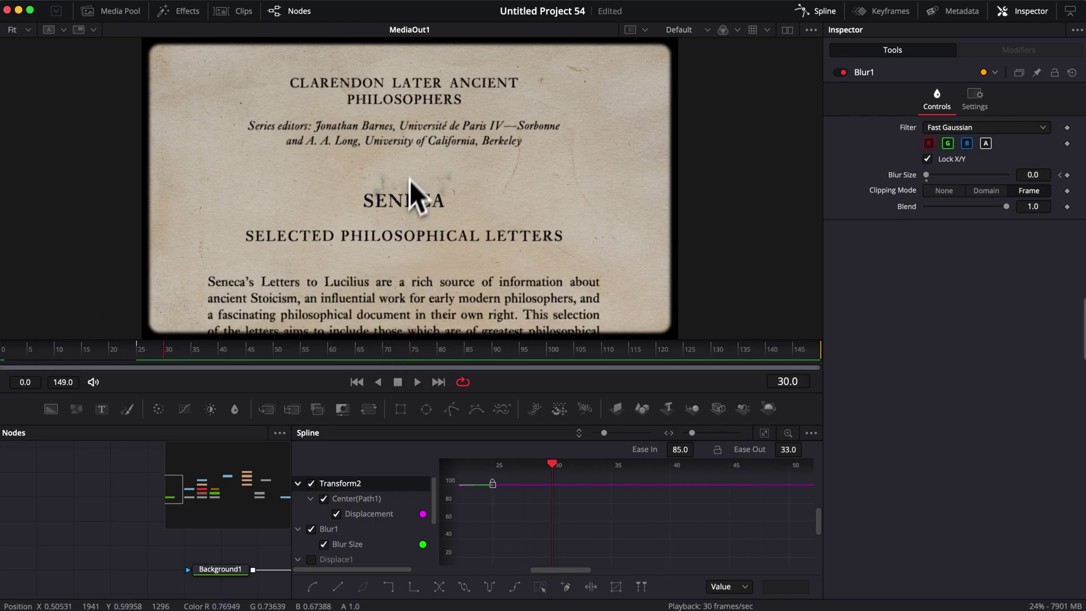
scroll(80, 485, "down", 3)
Select MediaIn1_1 and Transform2 together and move them two rows higher in the graph.
left_click_drag(66, 466, 125, 521)
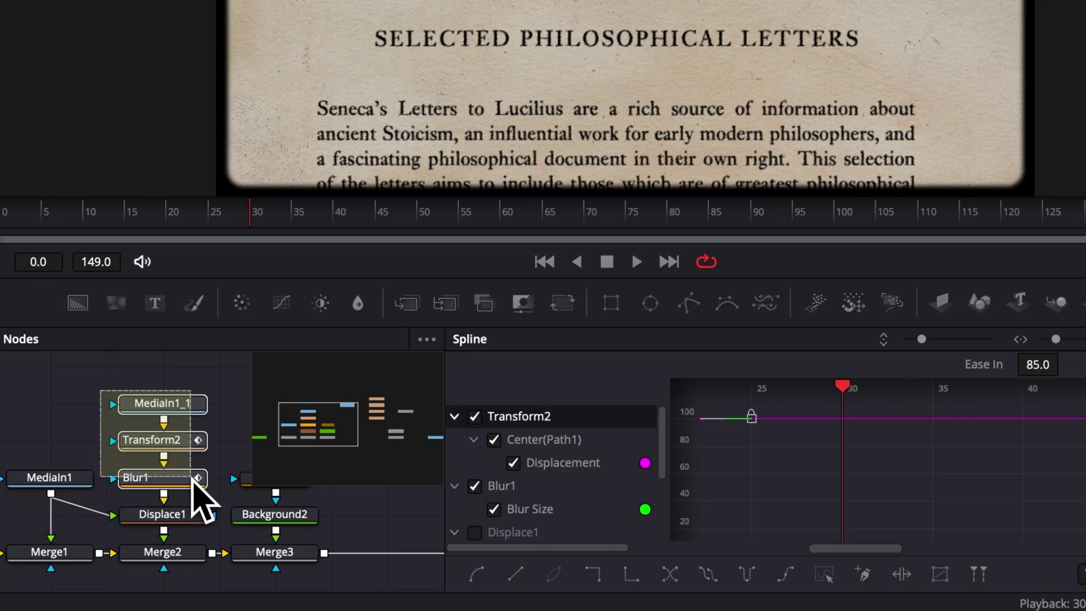
left_click_drag(198, 494, 94, 426)
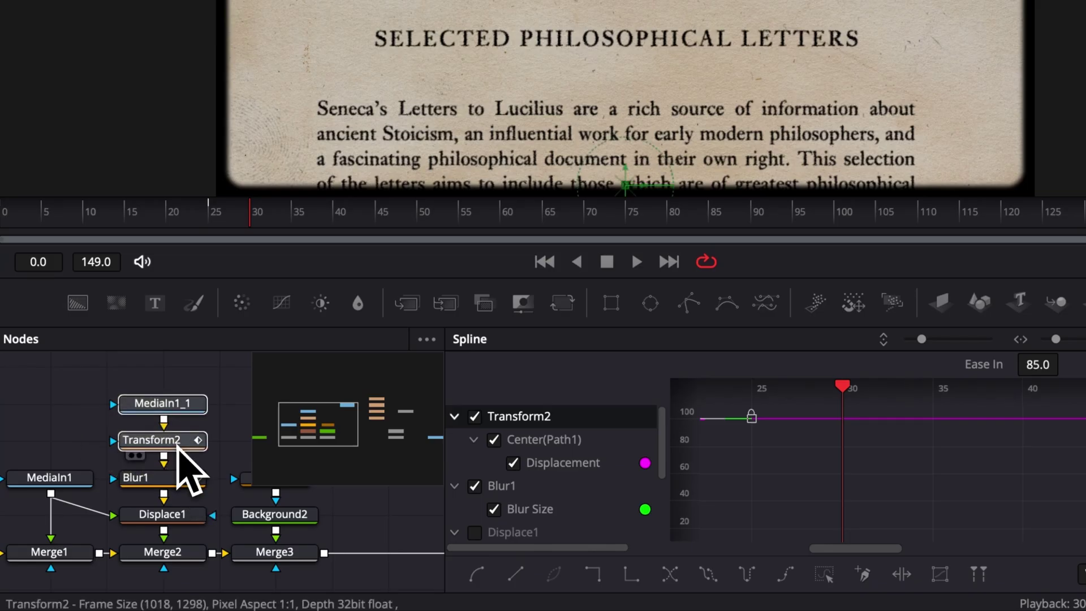
left_click_drag(181, 453, 194, 383)
left_click(194, 430)
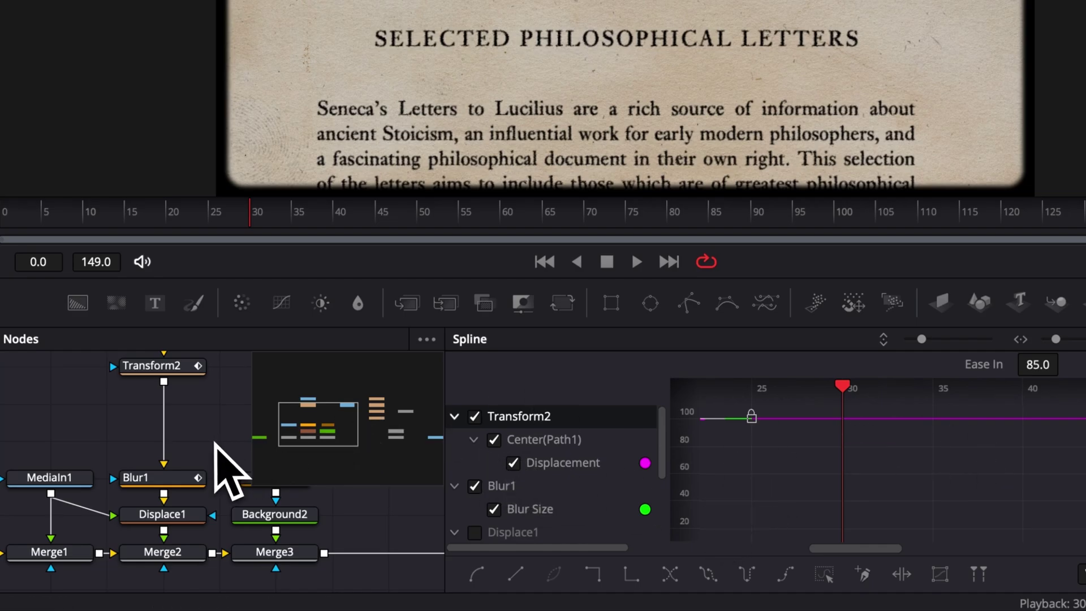
scroll(224, 467, "up", 2)
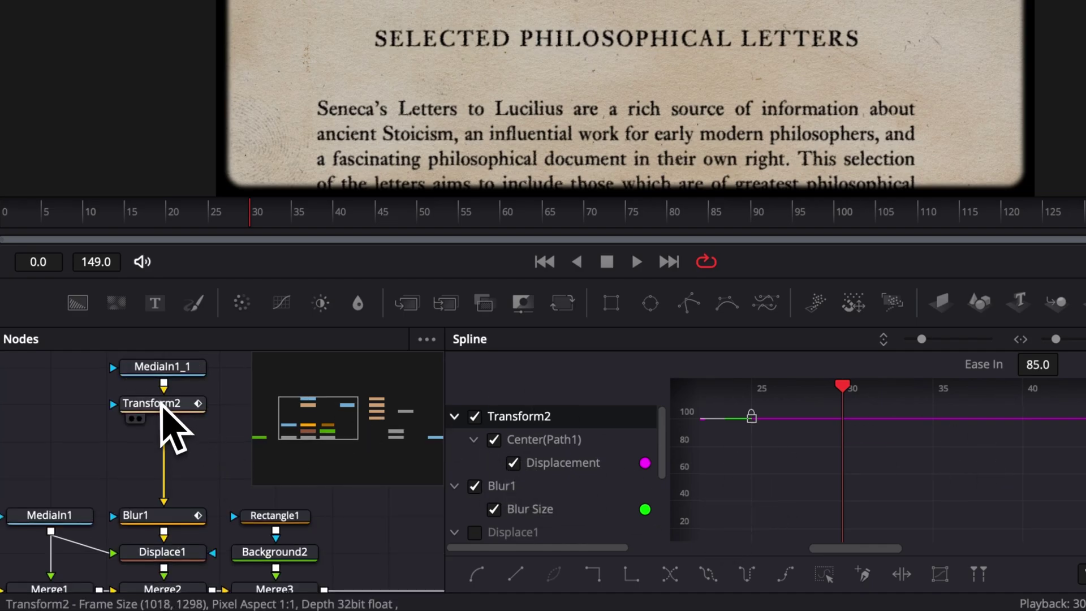
Add a new Transform3 node after Transform2 using the 'tran' search.
left_click(161, 407)
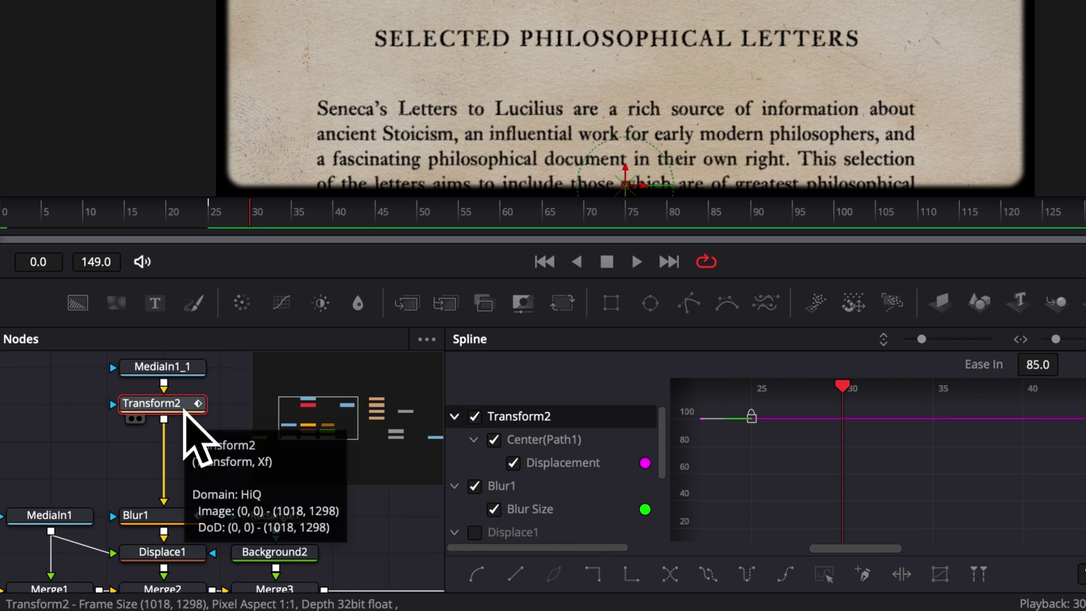
key("shift+space")
type("tran")
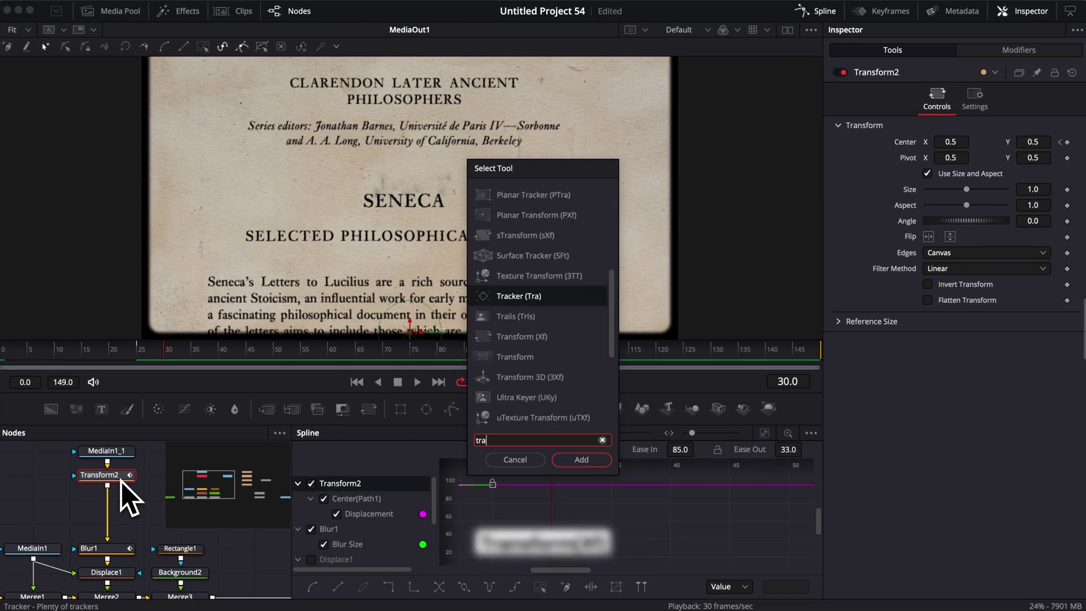
key("Return")
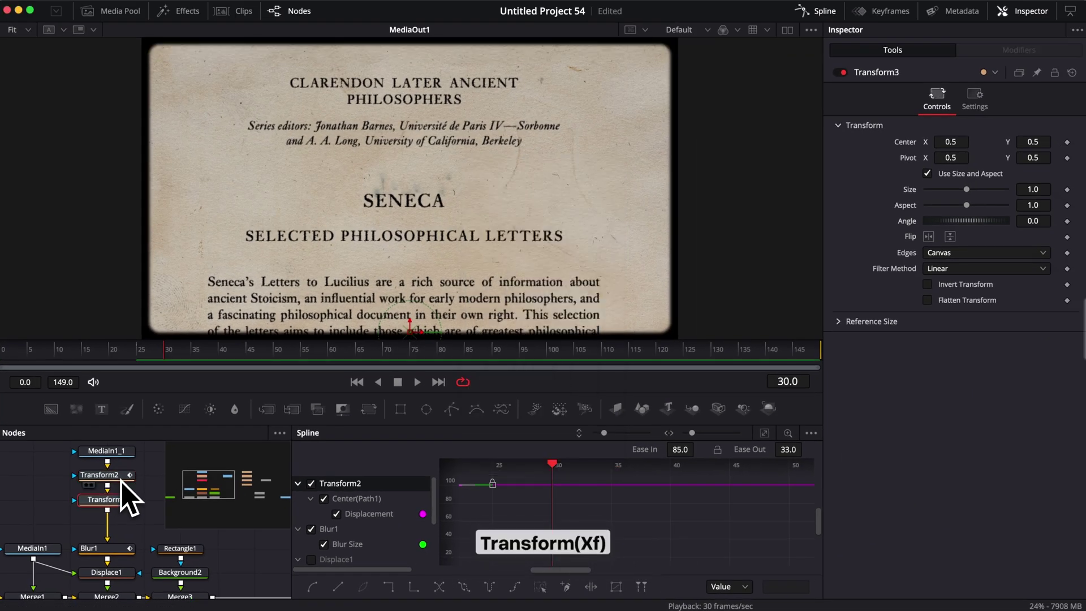
Keyframe Transform3's Center Y from 0.5 at frame 80 to 0.892 at frame 149.
left_click(31, 360)
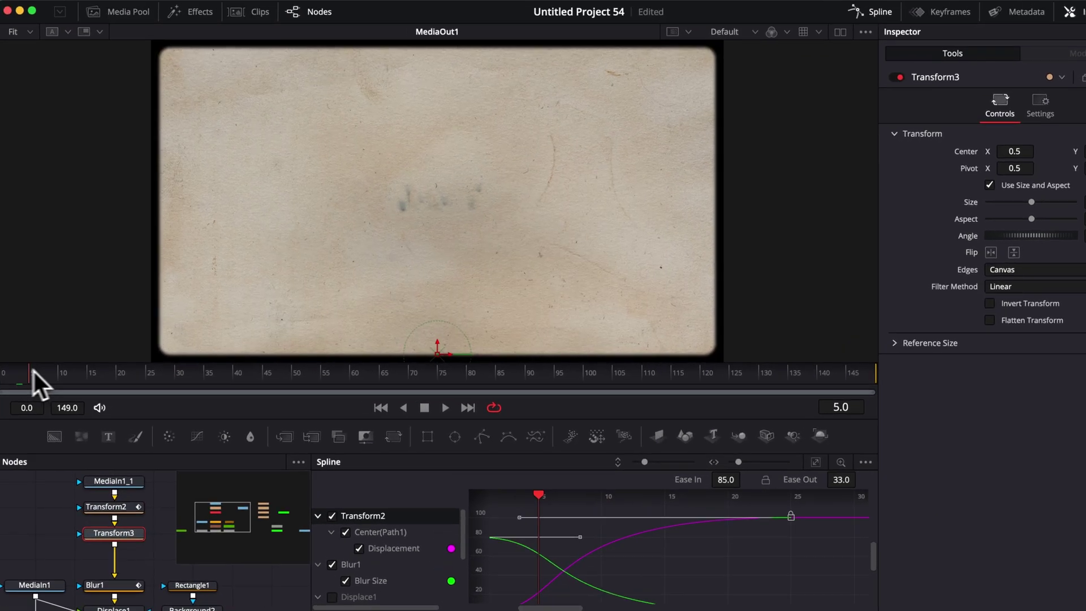
left_click_drag(32, 371, 632, 382)
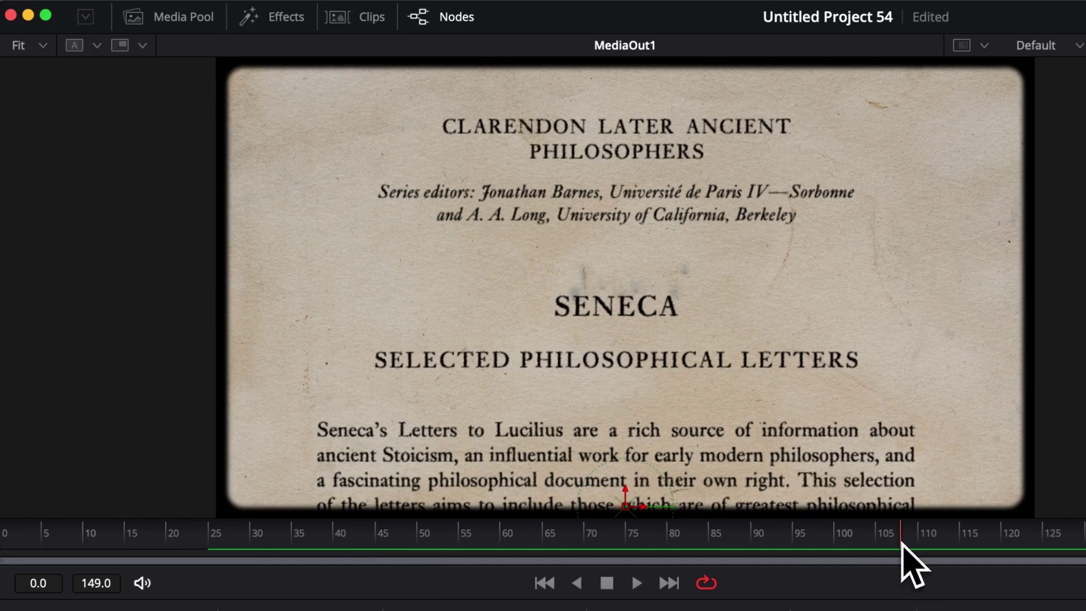
left_click_drag(902, 543, 675, 541)
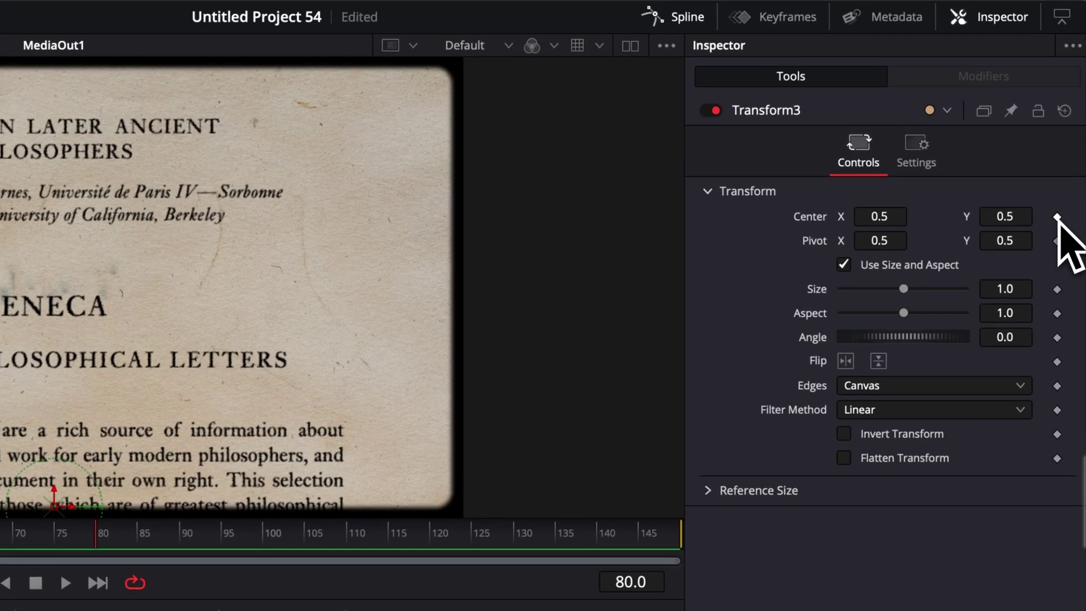
left_click(1057, 216)
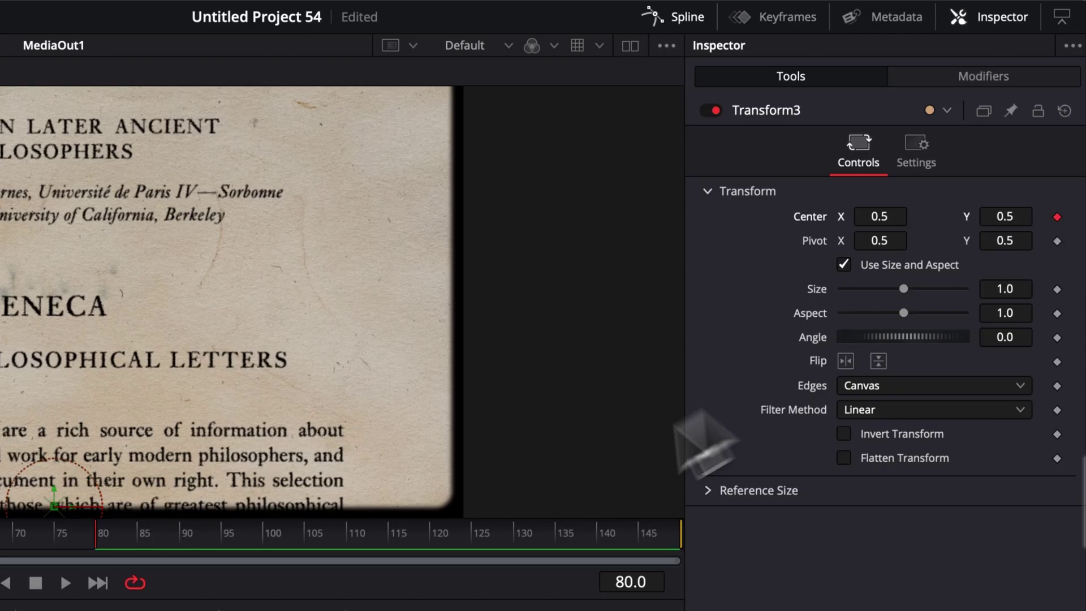
left_click_drag(509, 560, 688, 555)
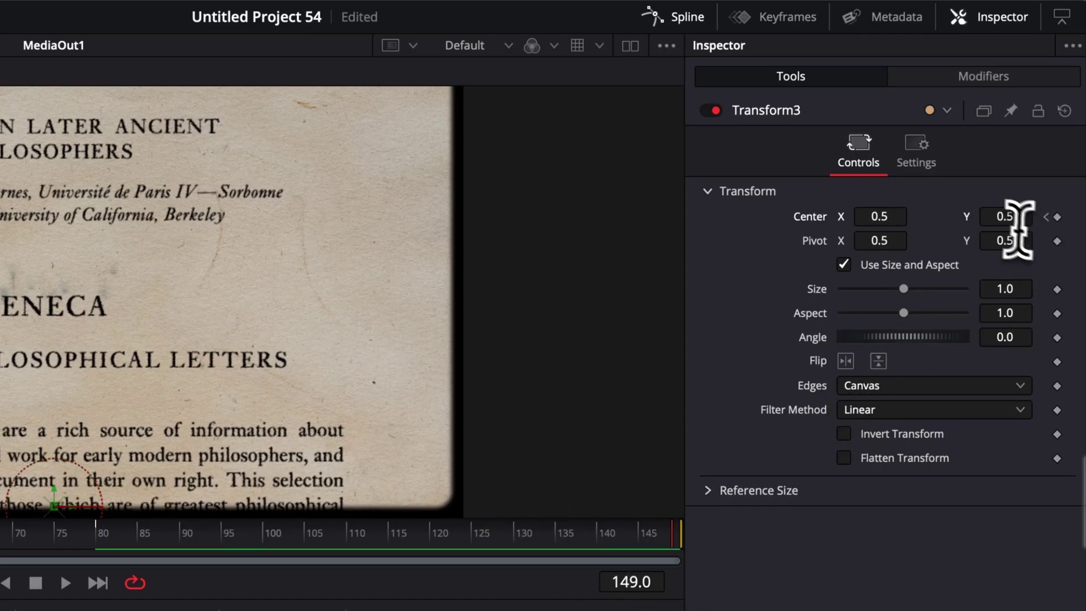
left_click_drag(1003, 220, 1085, 220)
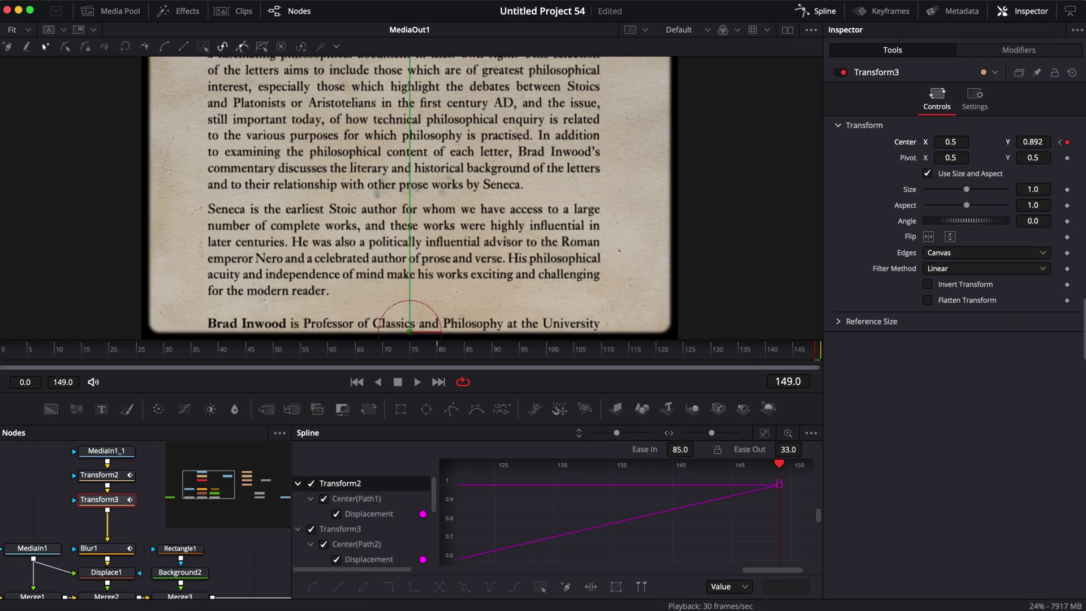
Play the scroll, fit the Spline view, and hide the Transform2 and Blur1 curves.
left_click(417, 382)
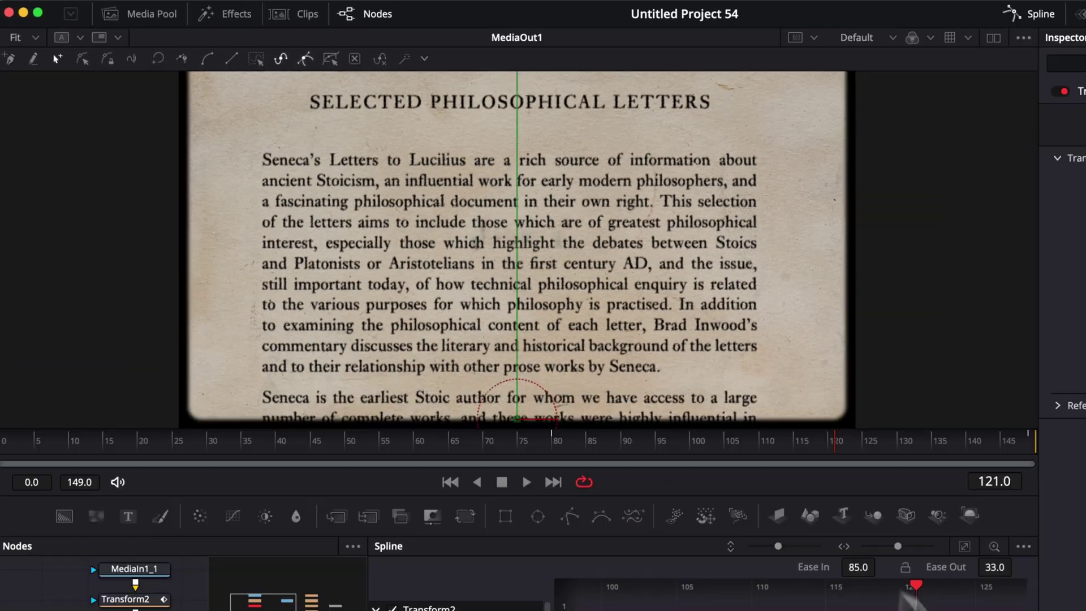
left_click(965, 546)
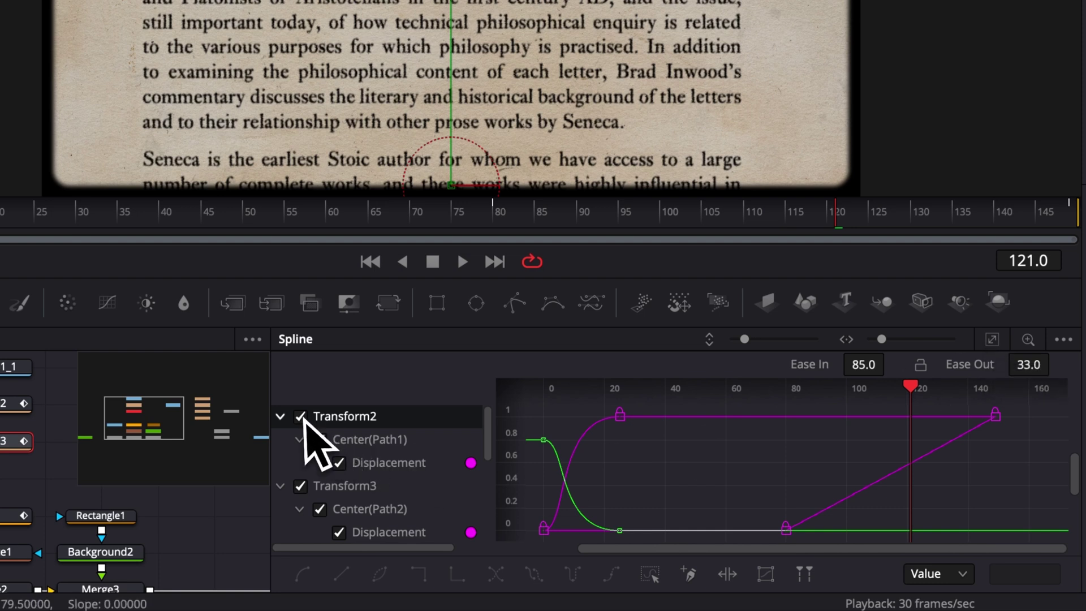
left_click(300, 417)
scroll(308, 447, "down", 5)
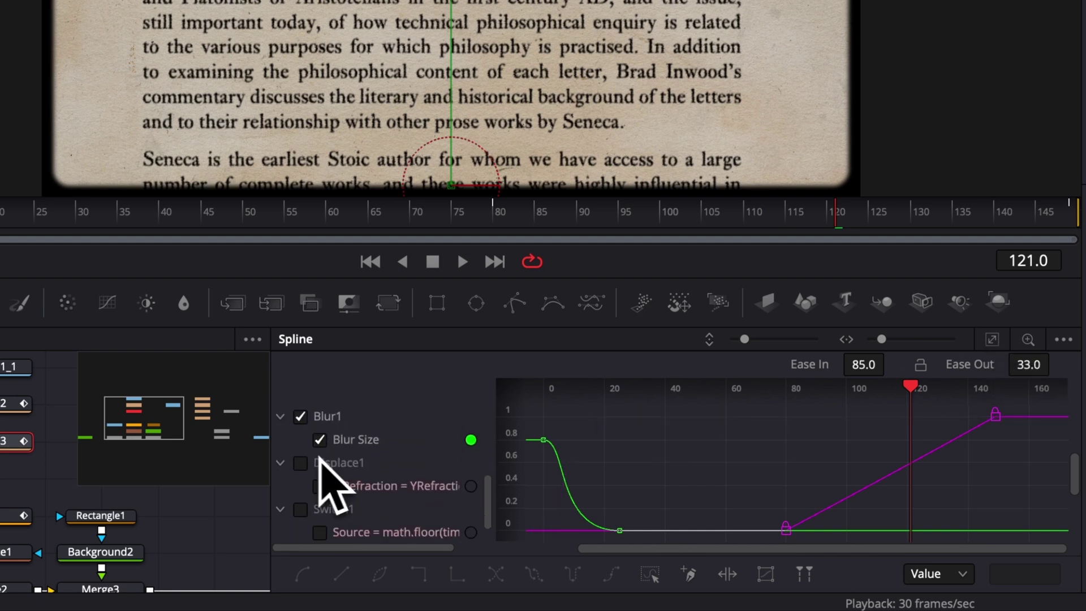
left_click(300, 416)
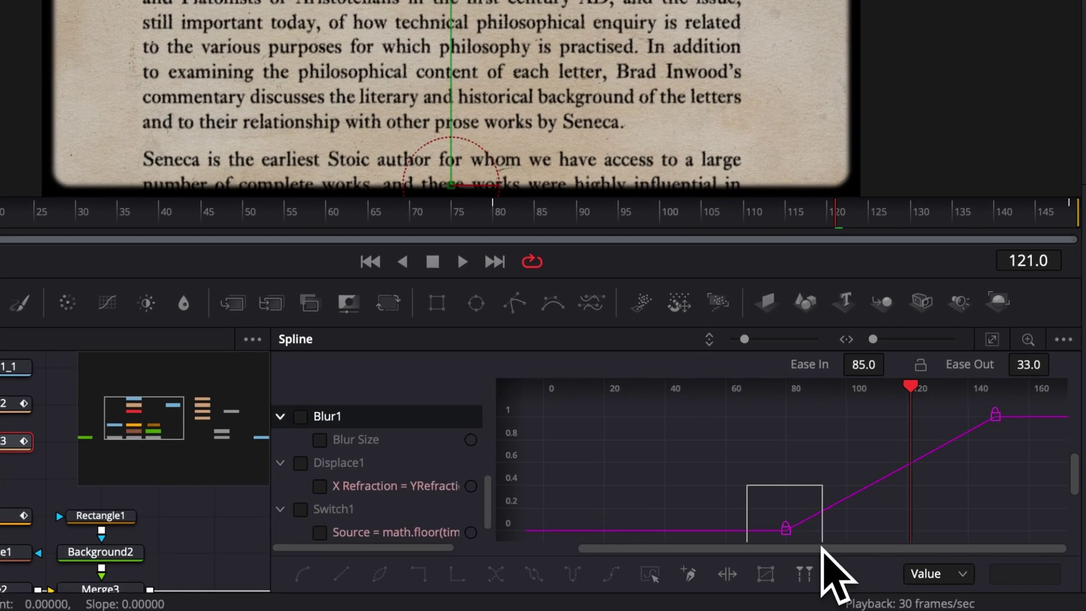
Smooth Transform3's frame-80 keyframe and preview the scroll start from frame 72.
left_click_drag(824, 544, 824, 544)
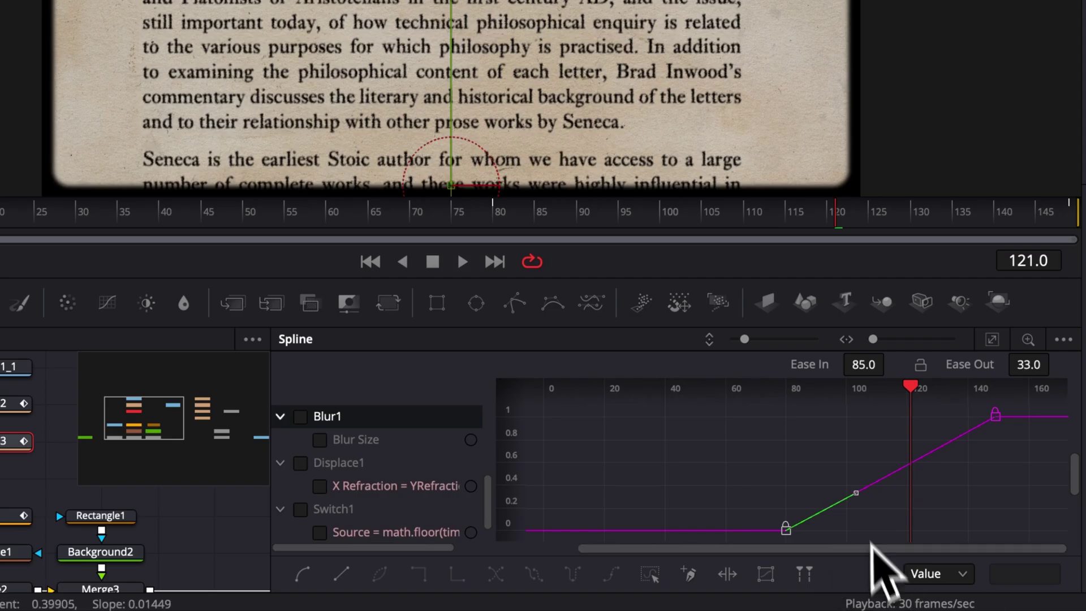
key("s")
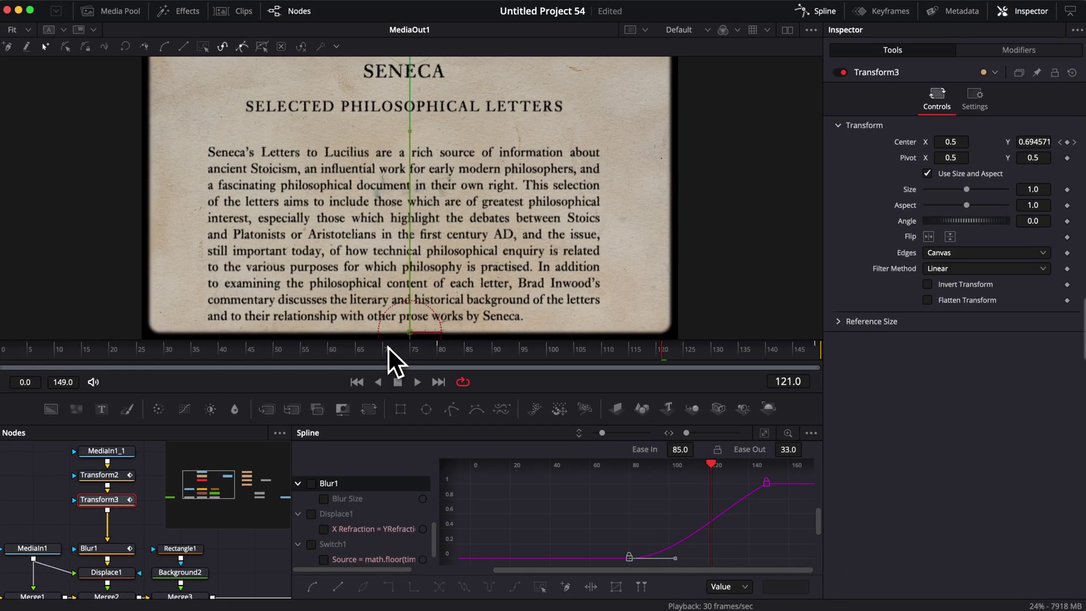
left_click(425, 213)
mouse_move(423, 371)
left_mouse_down()
mouse_move(509, 381)
mouse_move(407, 384)
left_mouse_up()
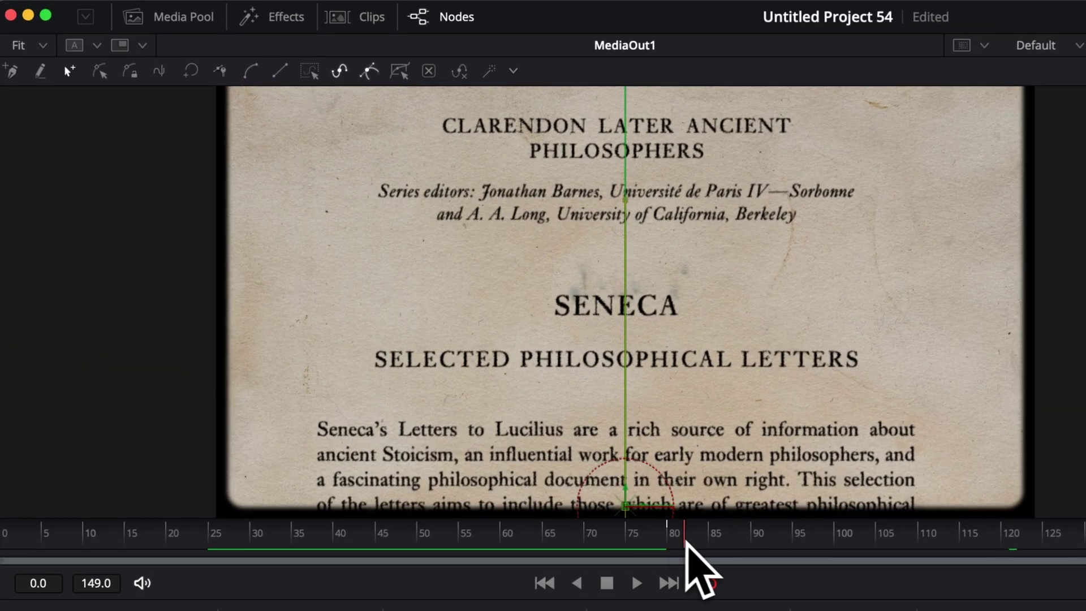
key("space")
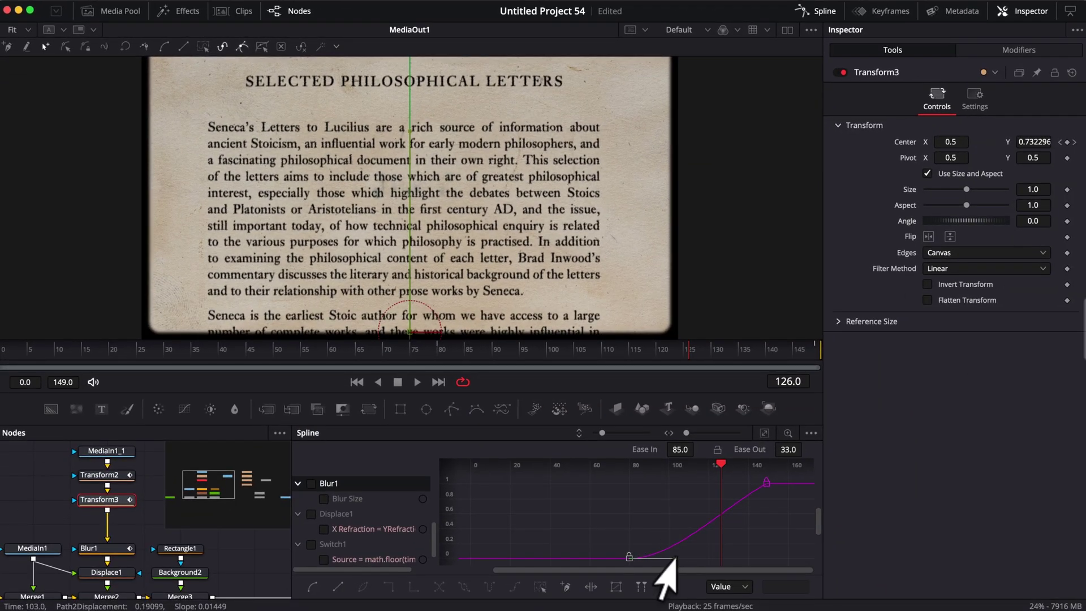
Lengthen the keyframe's Ease Out to 81 and replay from frame 80 to check.
left_click_drag(658, 559, 735, 550)
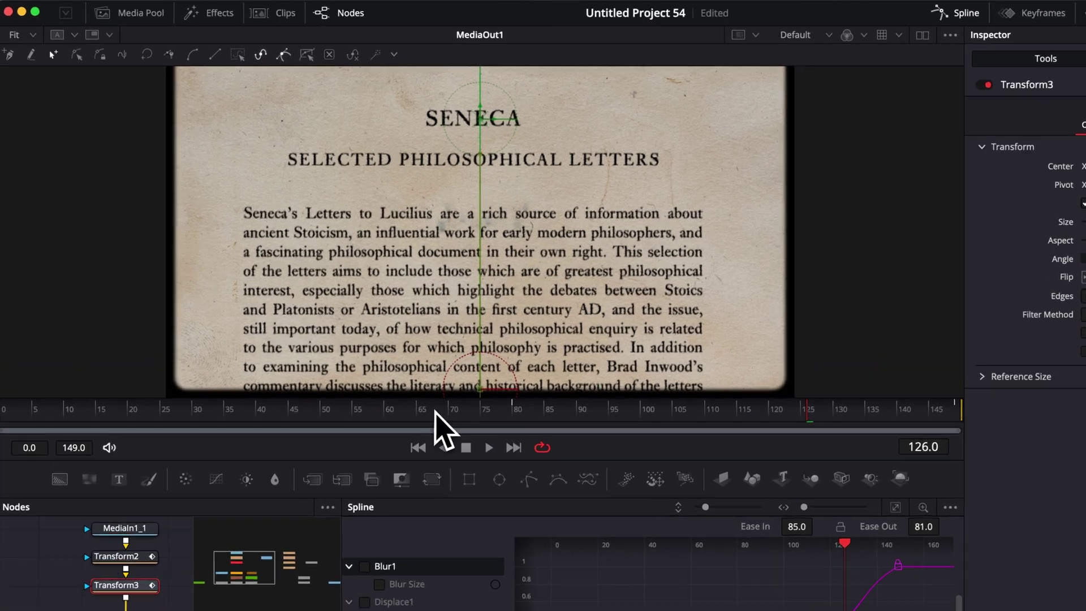
left_click(390, 356)
key("space")
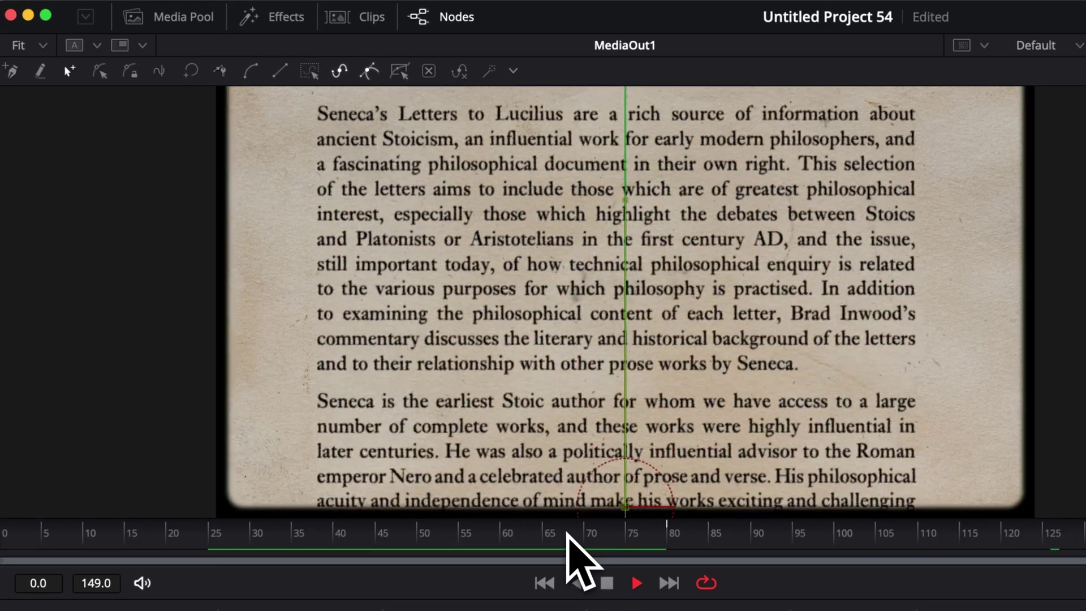
key("space")
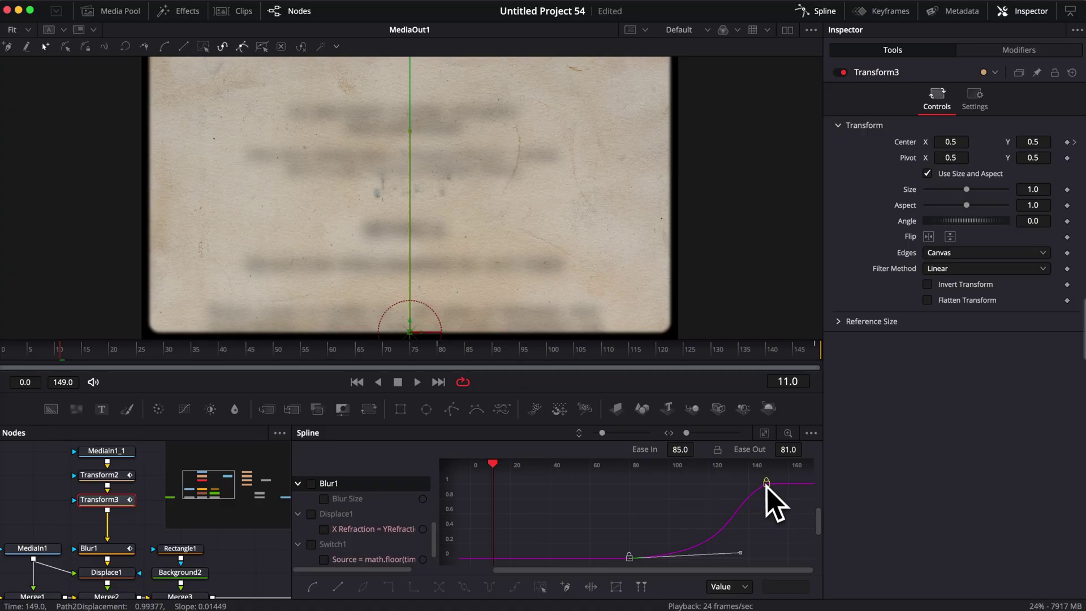